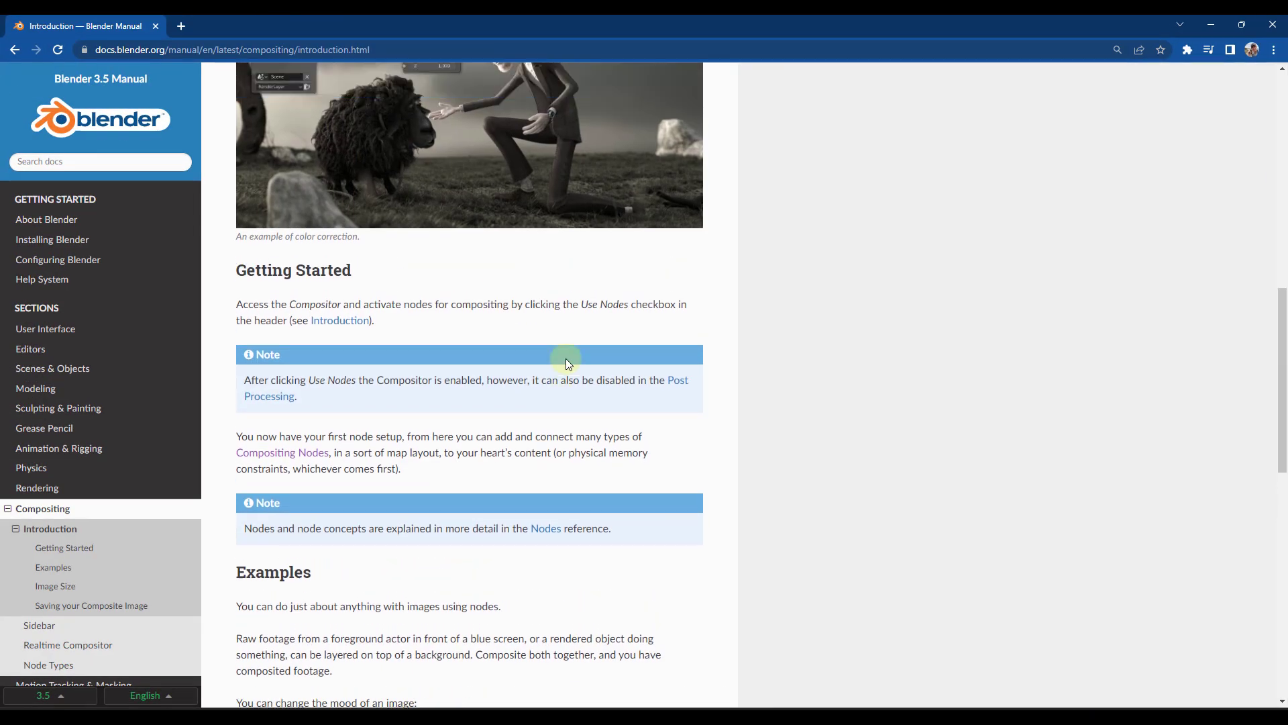
- Read through the Compositing introduction page of the Blender manual, including its example compositions and notes on image size and saving
scroll(617, 321, "up", 12)
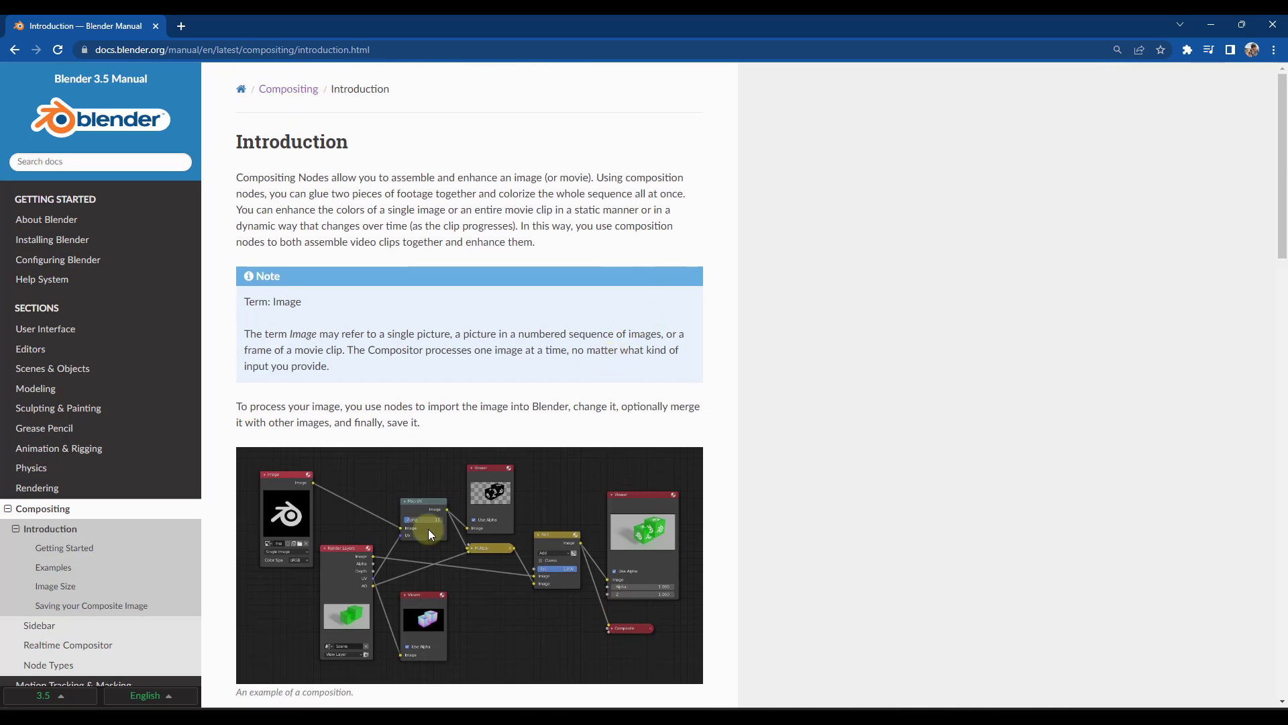
scroll(428, 529, "down", 6)
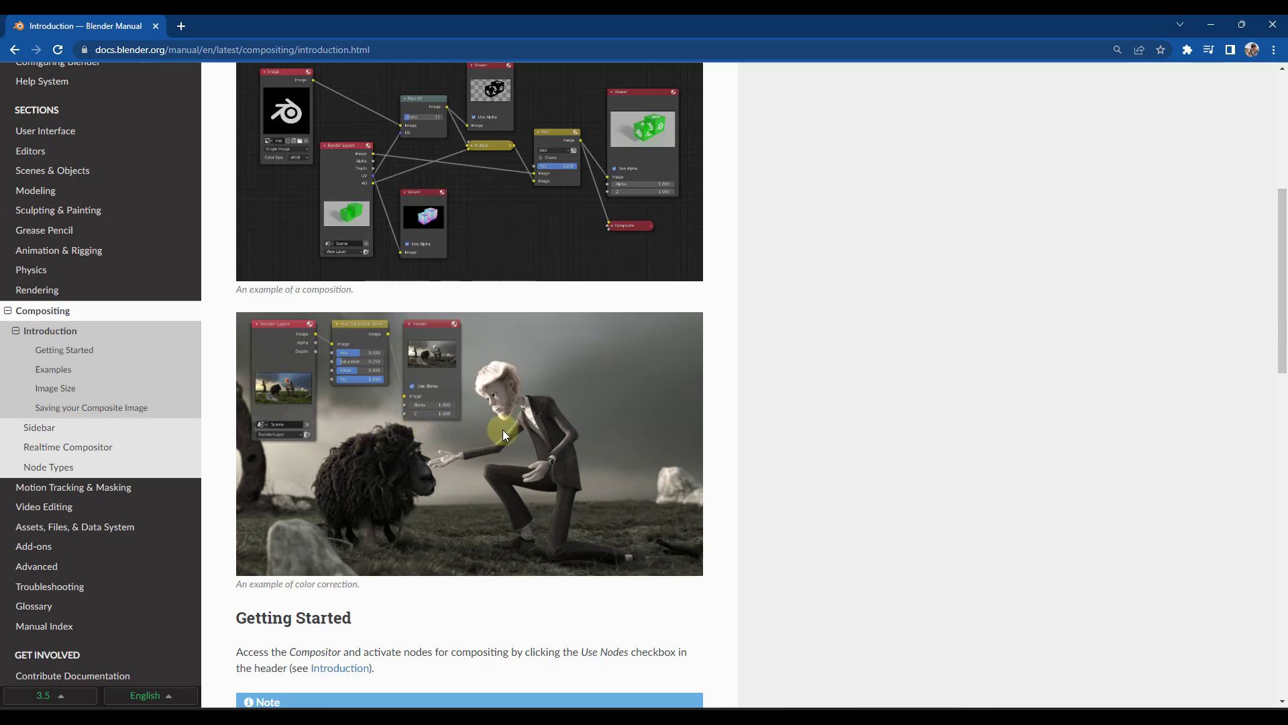
scroll(508, 424, "down", 9)
scroll(528, 405, "down", 7)
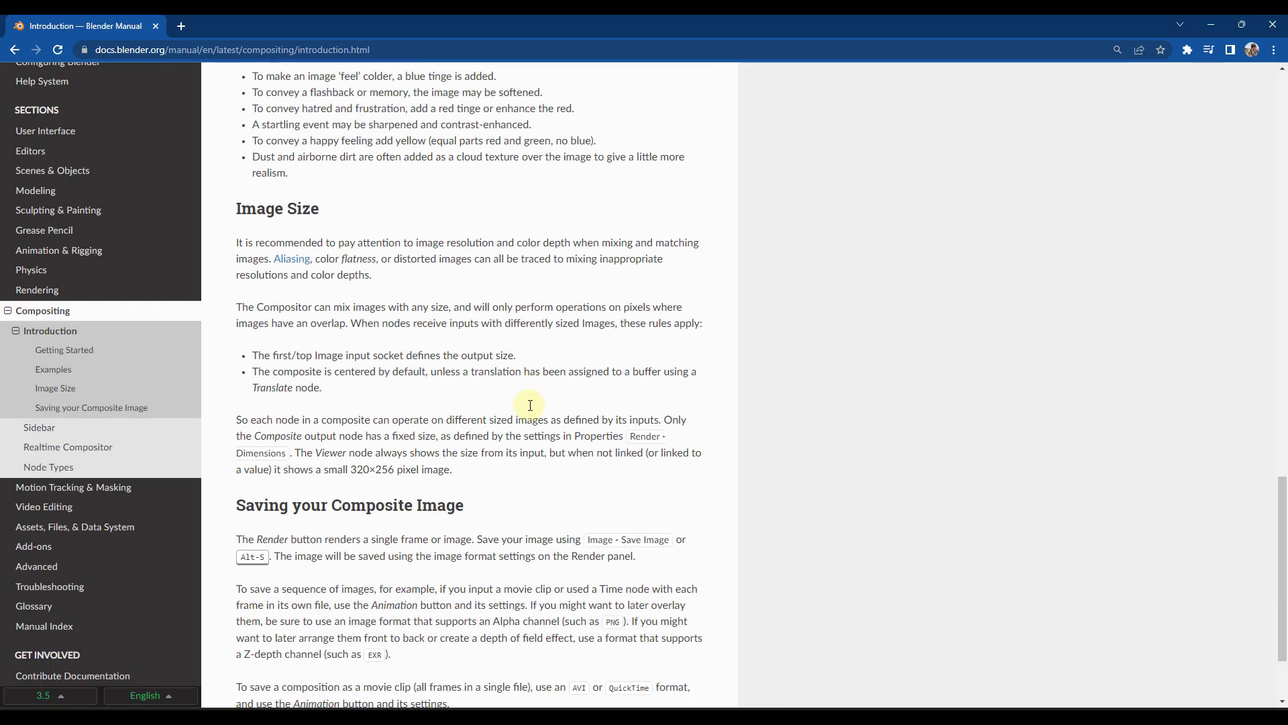
scroll(527, 411, "up", 13)
scroll(516, 418, "up", 5)
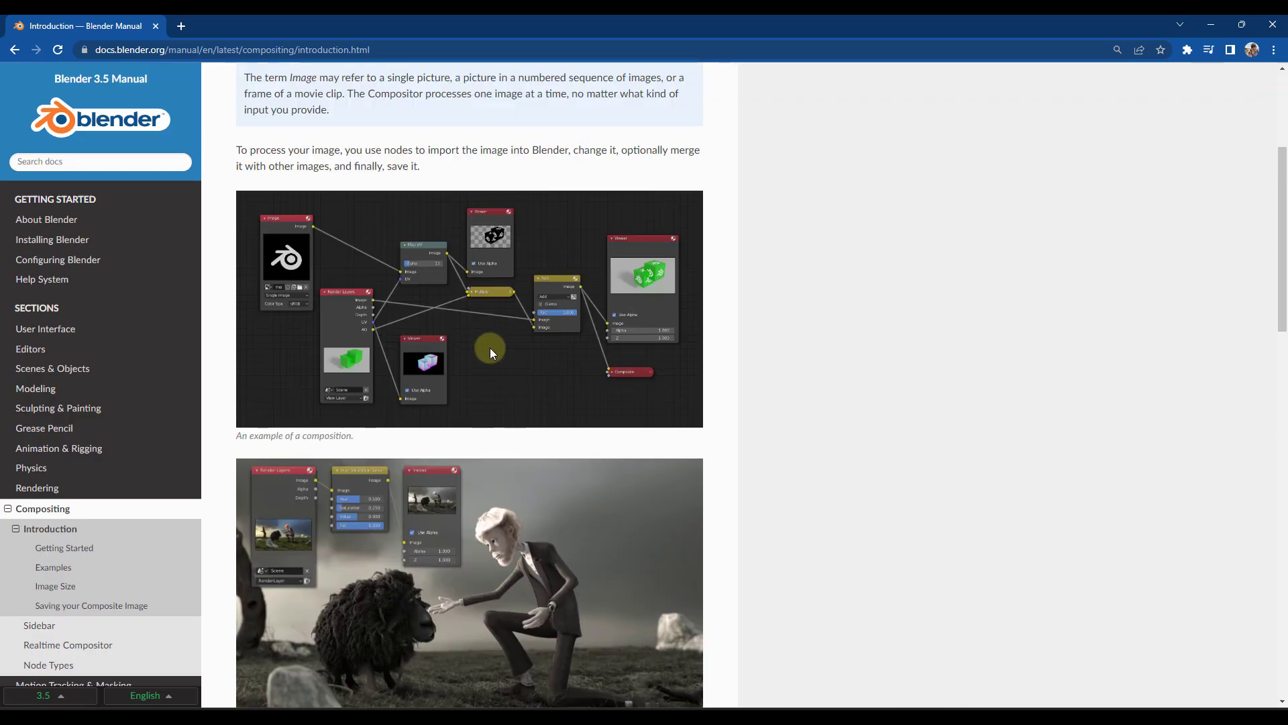
scroll(488, 394, "up", 2)
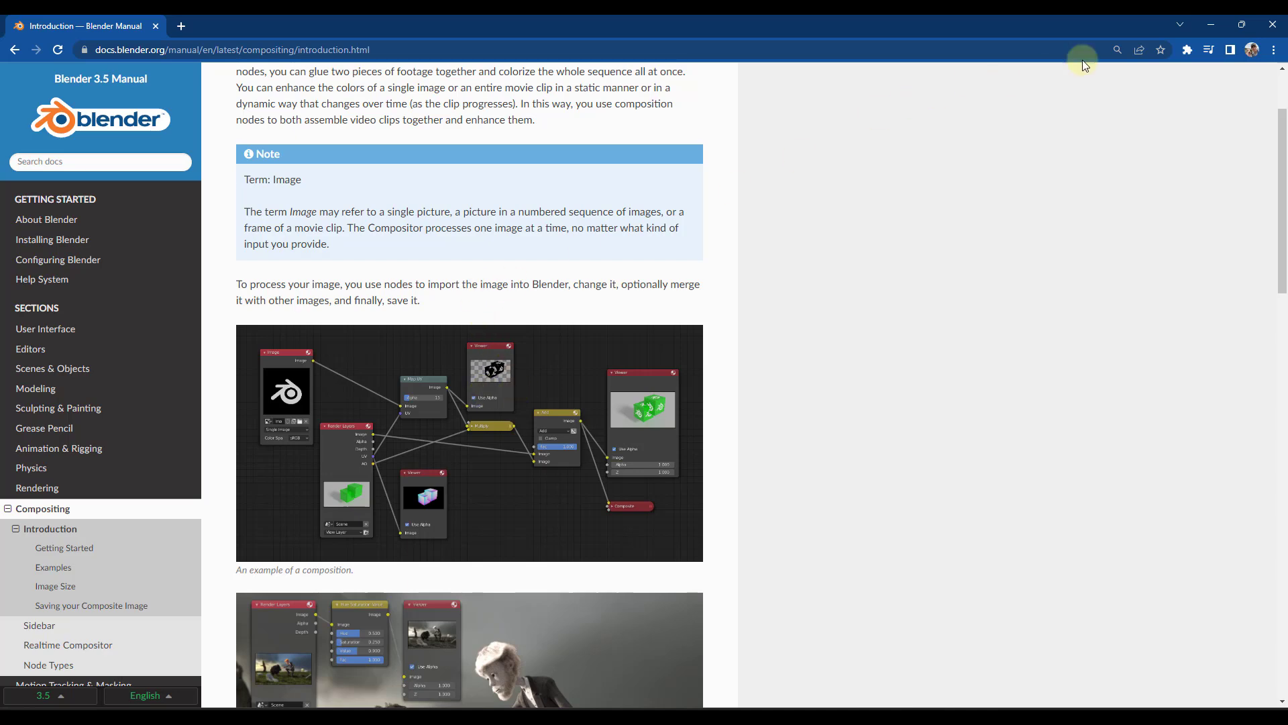
- Switch to Blender, open the Compositing workspace and enable the use of nodes for the scene
left_click(1218, 25)
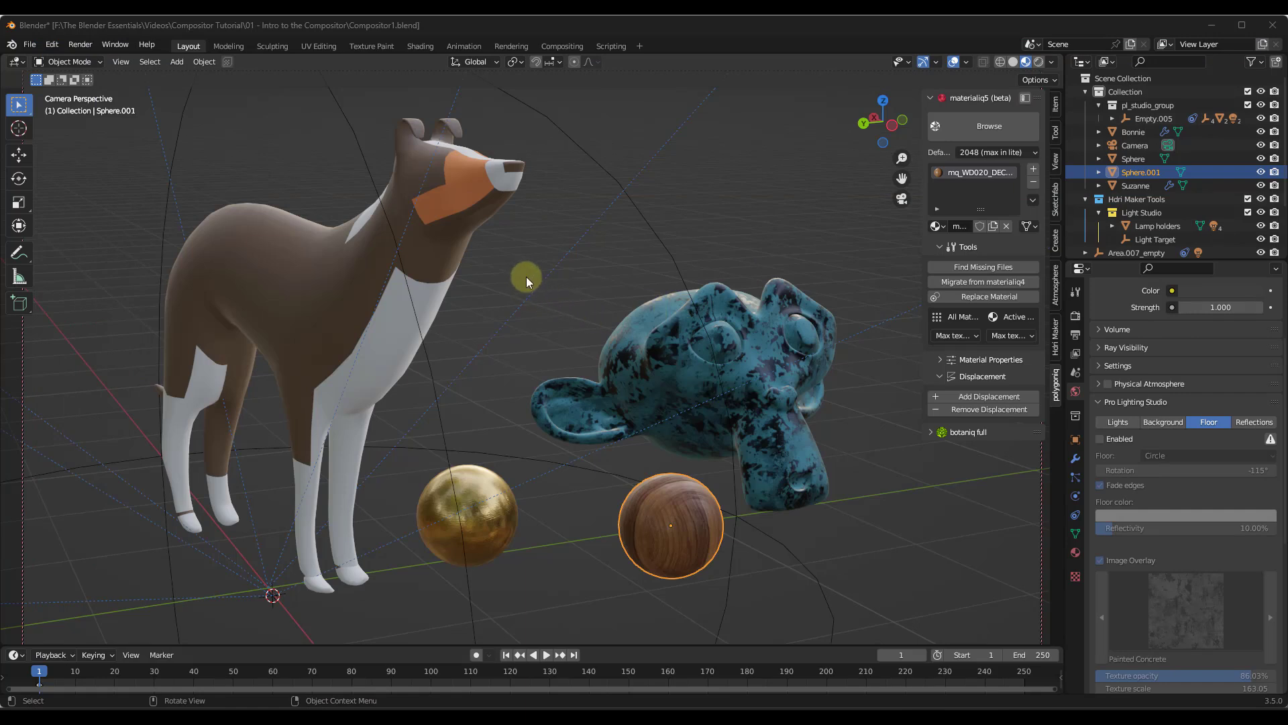
mouse_move(620, 351)
middle_mouse_down()
mouse_move(516, 349)
mouse_move(614, 347)
middle_mouse_up()
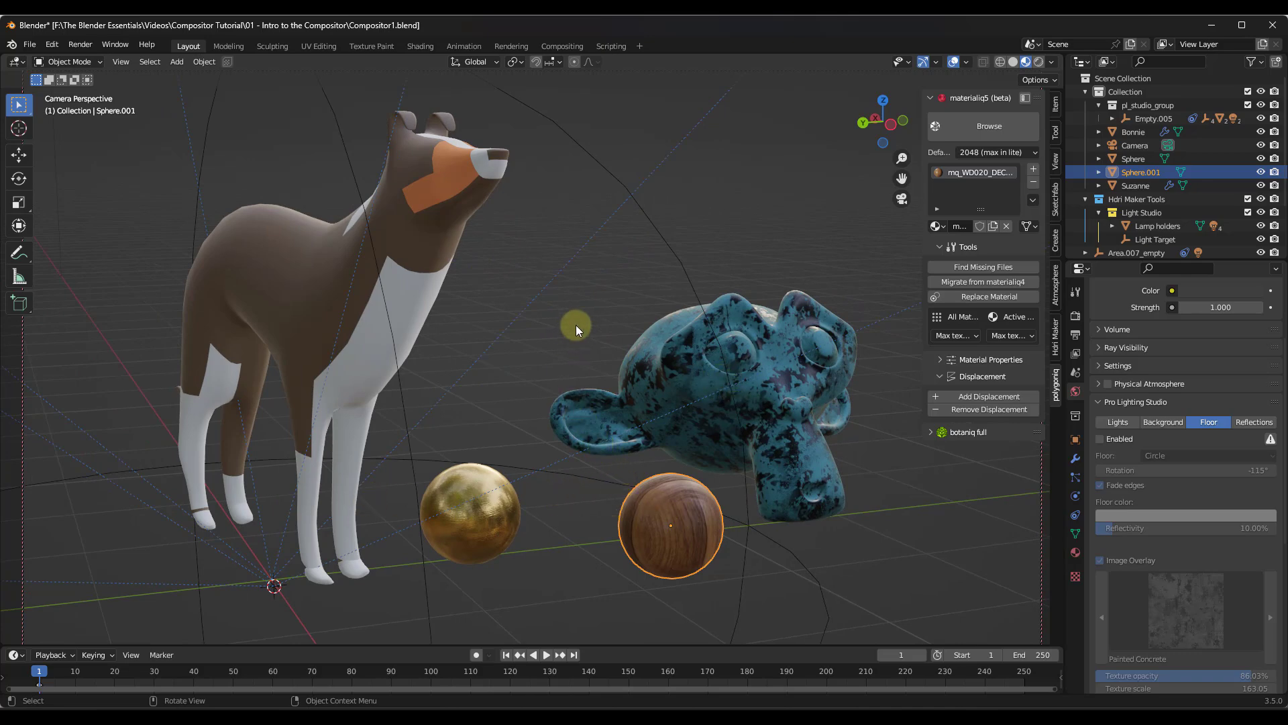
left_click(560, 46)
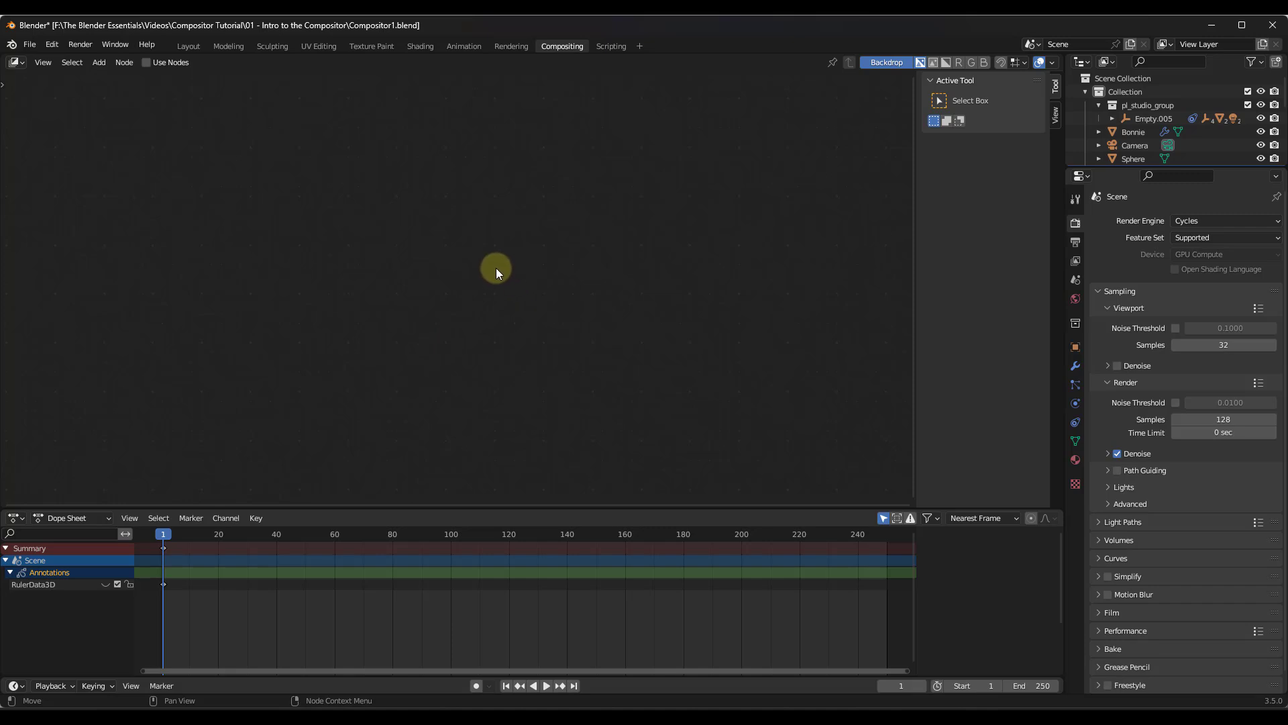
left_click(16, 63)
left_click(147, 66)
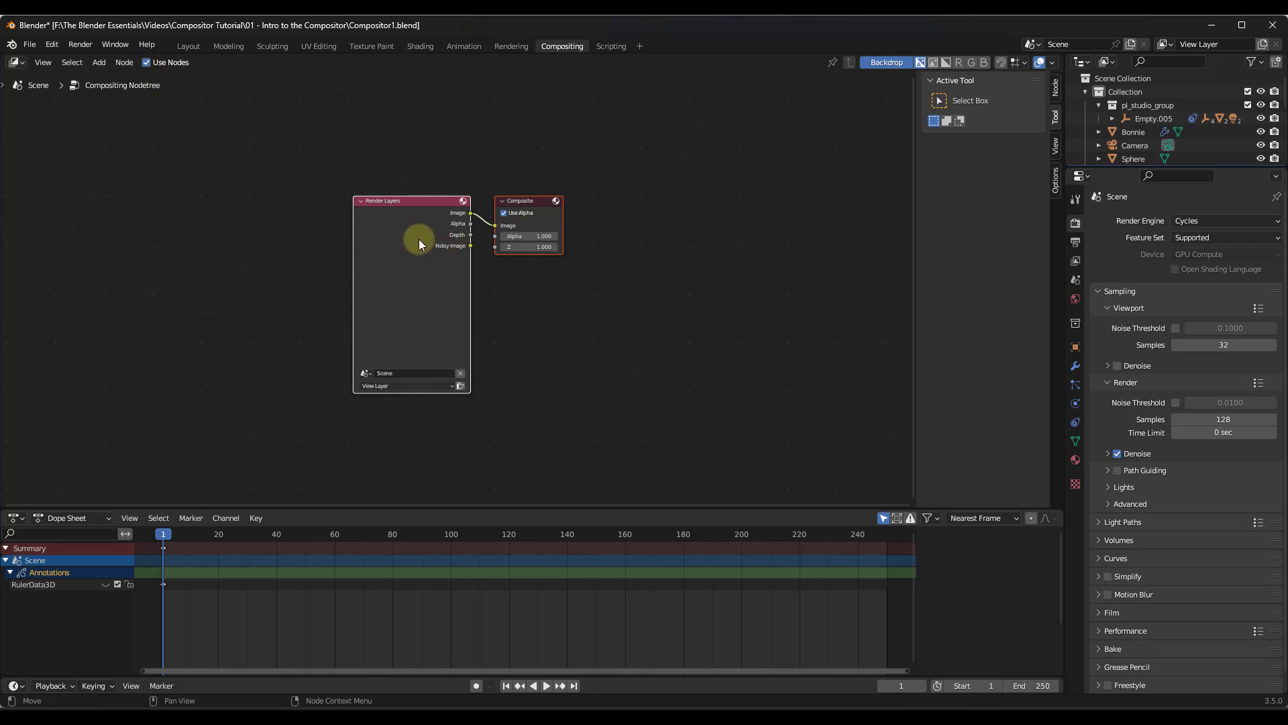
- Collapse the Render Layers node and expand it again
scroll(414, 239, "up", 2)
scroll(410, 239, "up", 2)
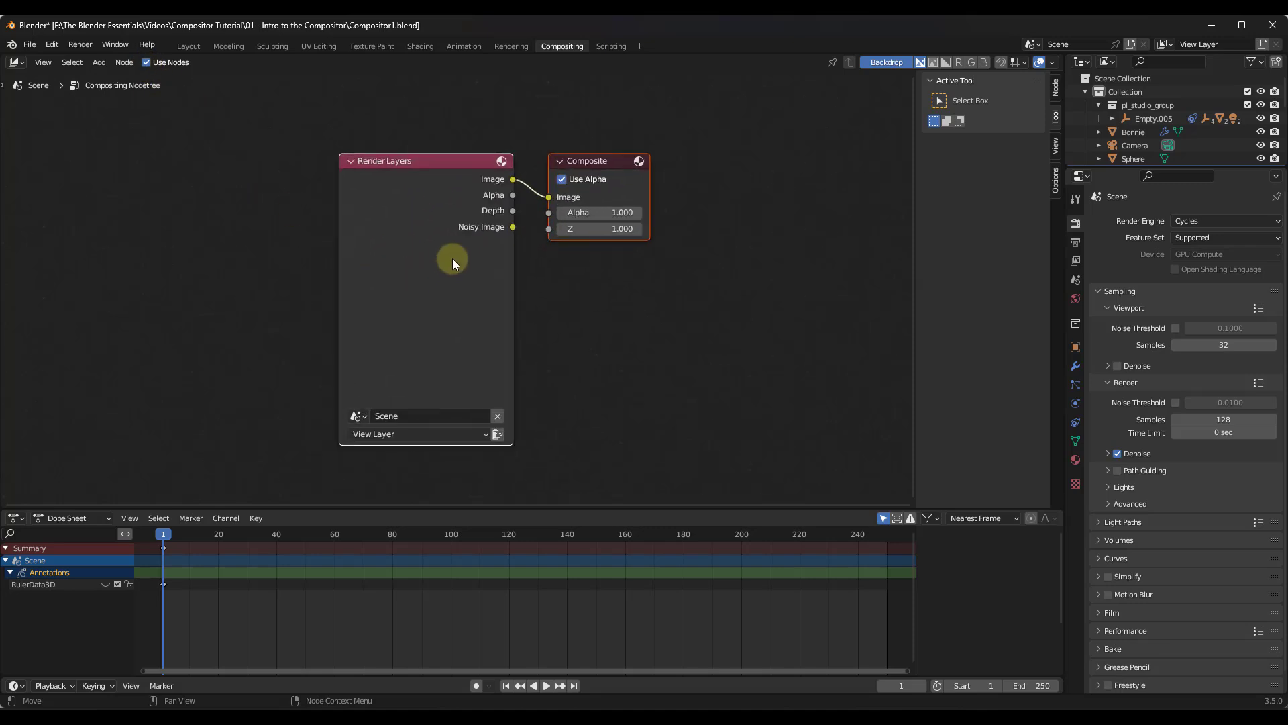
left_click(591, 181)
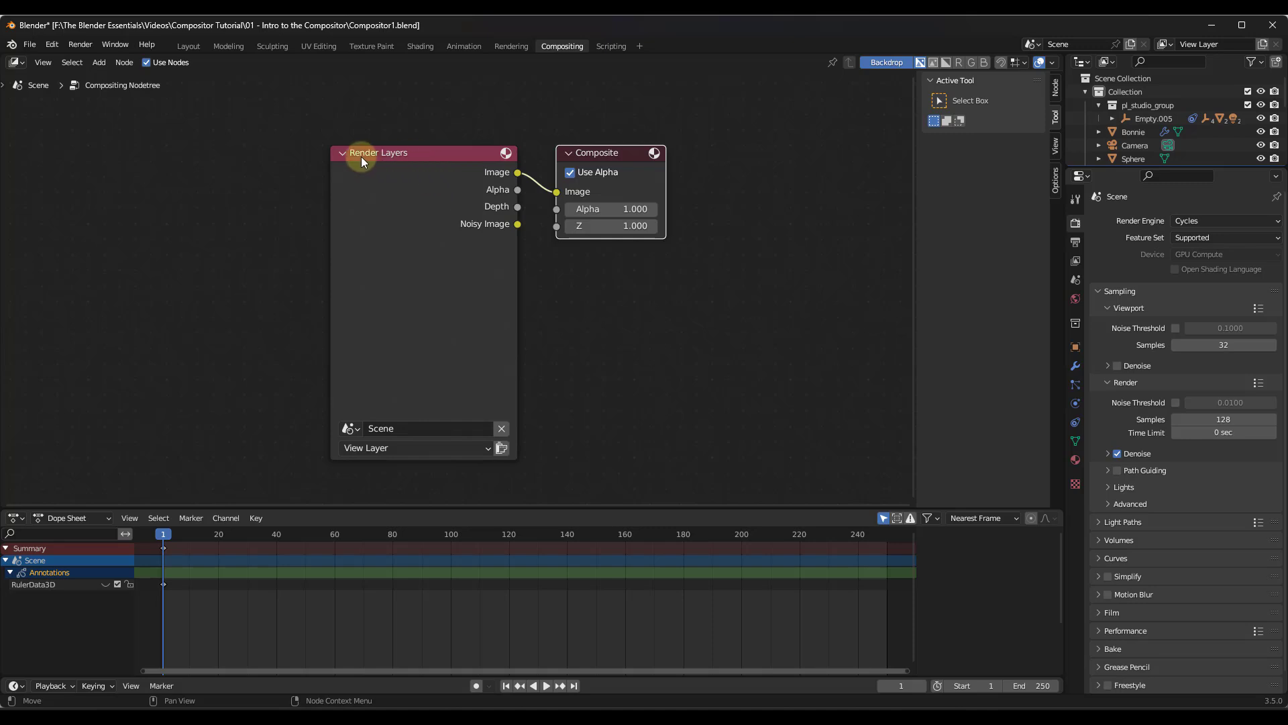
left_click(342, 153)
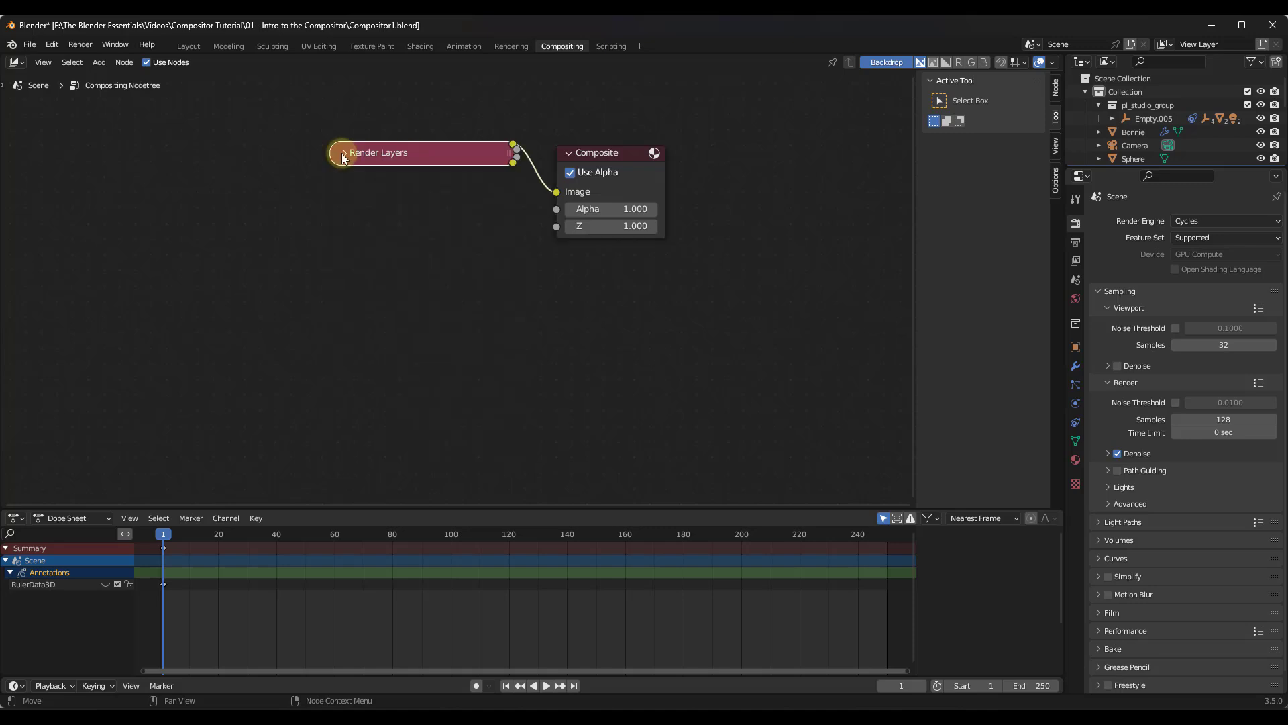
left_click(341, 153)
left_click_drag(390, 153, 382, 152)
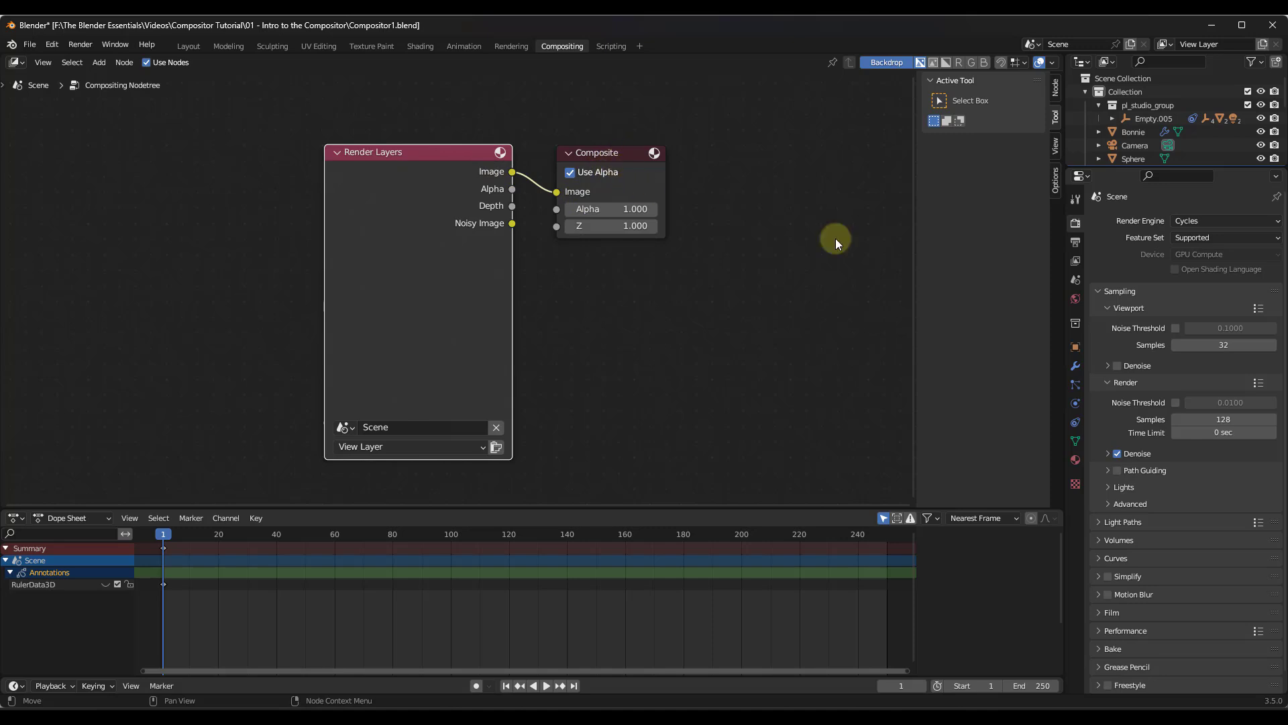
- Enable the Mist, Denoising Data and UV passes for the view layer
left_click(1076, 261)
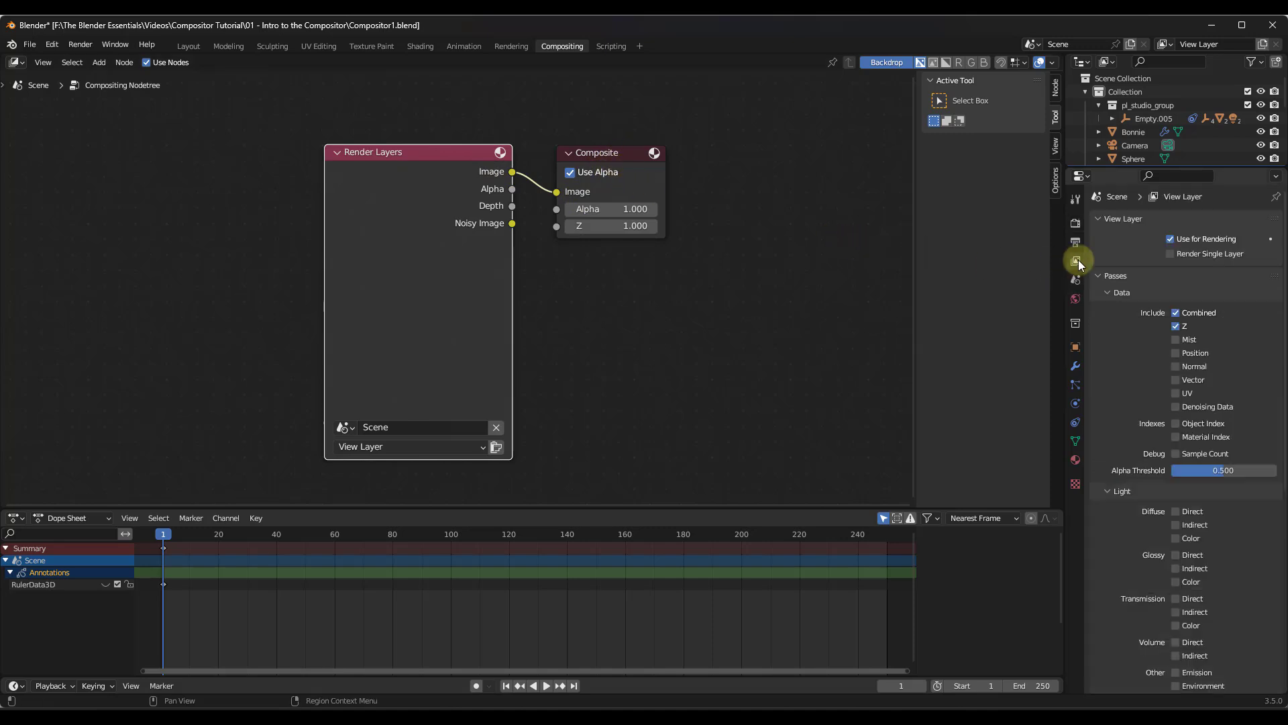
left_click(1176, 339)
left_click(1176, 407)
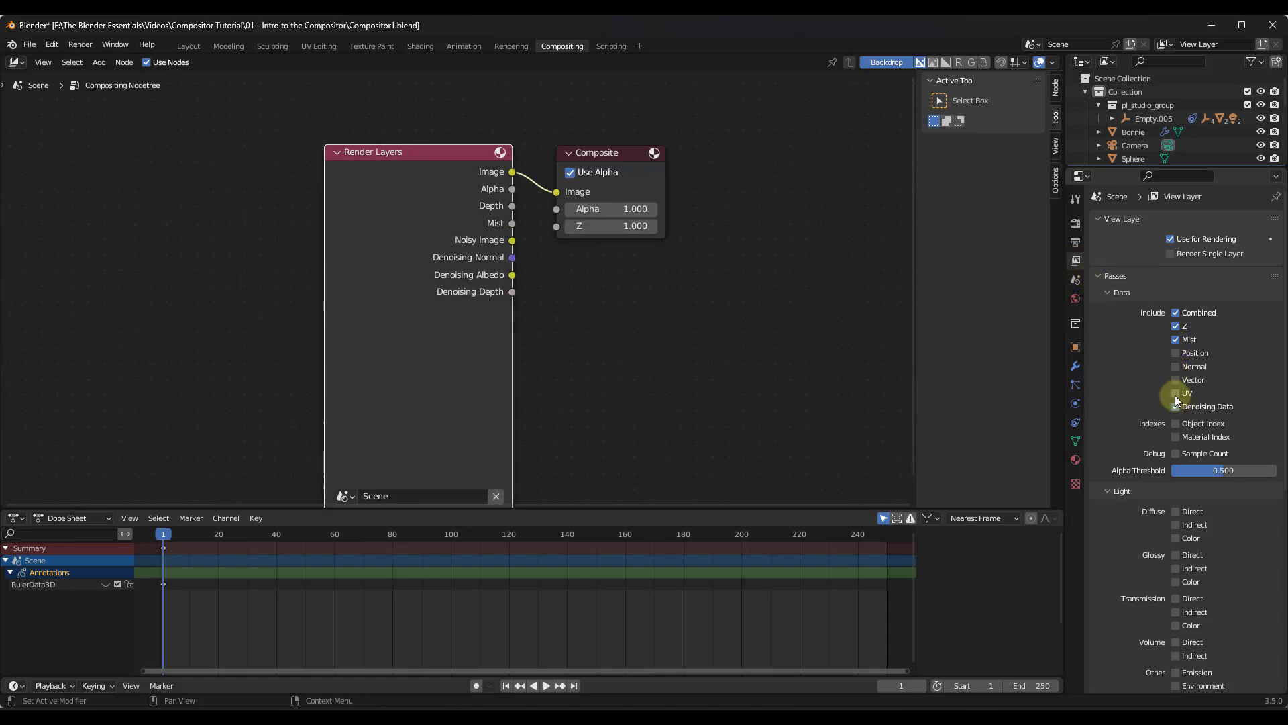
left_click(1175, 396)
left_click(414, 157)
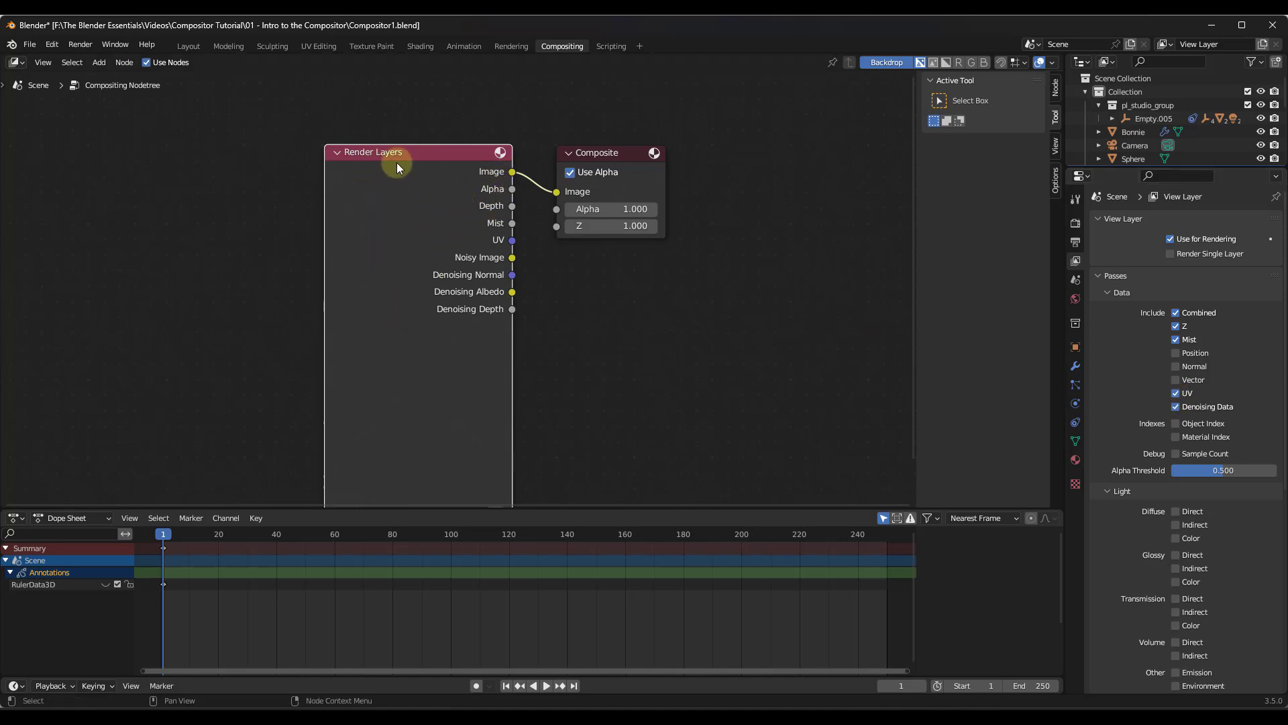
- Switch the view layer's Position and Diffuse Direct passes on and off again, one after the other
left_click(1176, 353)
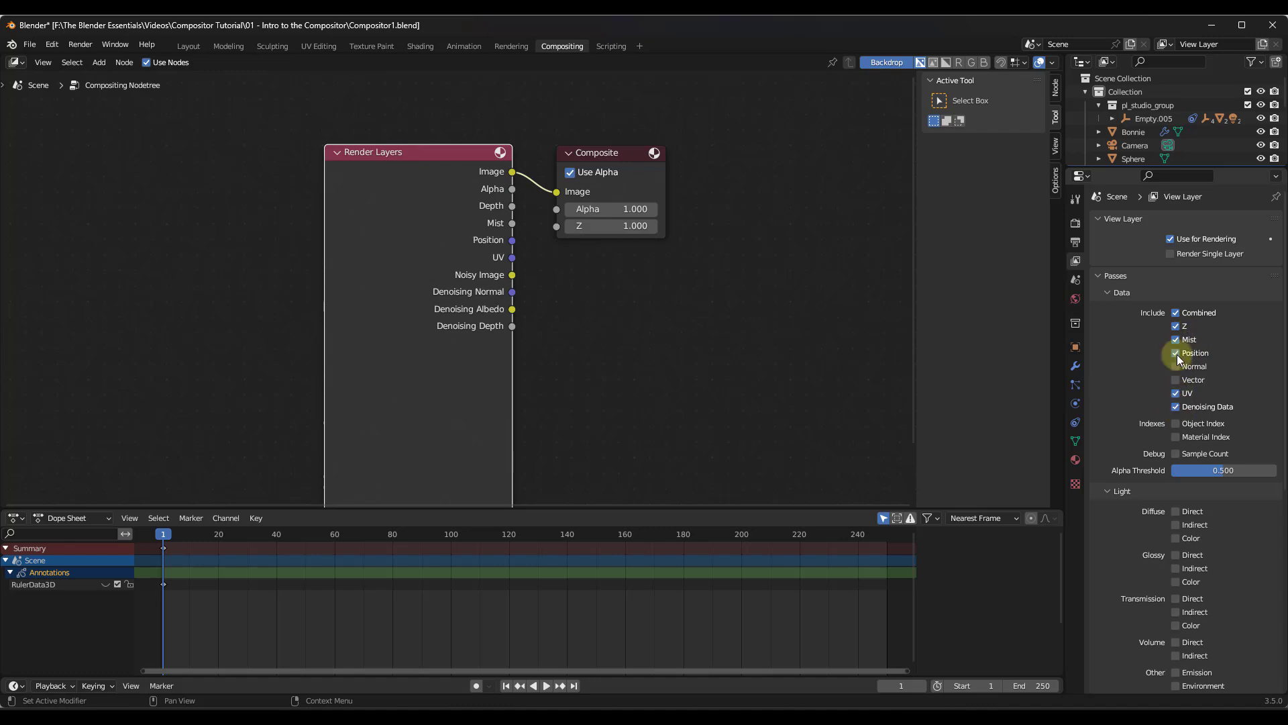
left_click(1176, 353)
scroll(1187, 390, "down", 1)
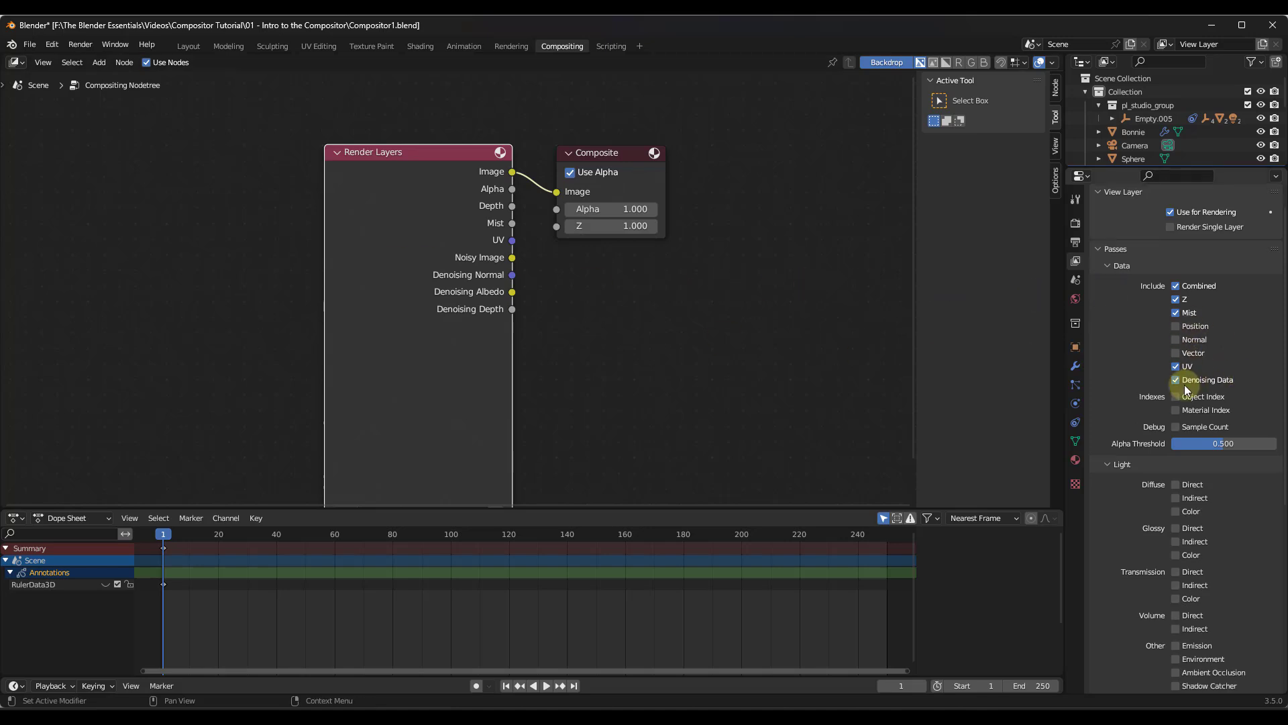
scroll(1185, 387, "down", 5)
left_click(1176, 350)
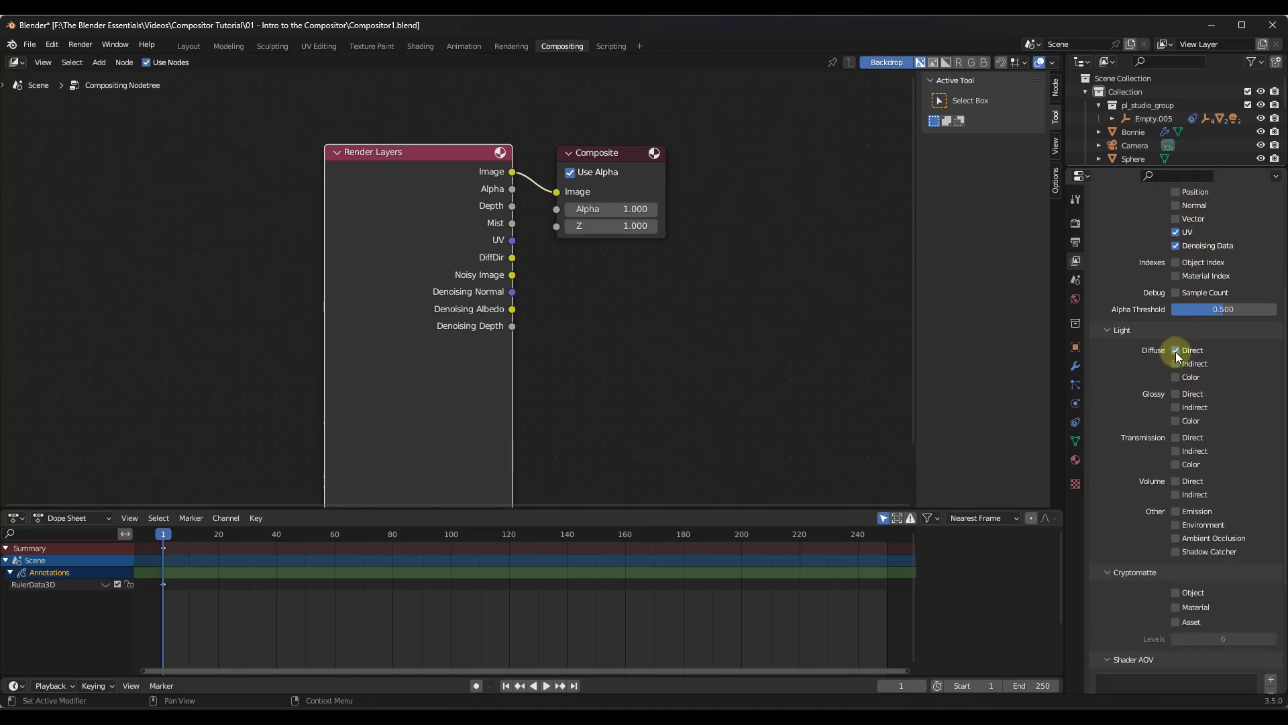
left_click(1176, 350)
scroll(1140, 414, "down", 6)
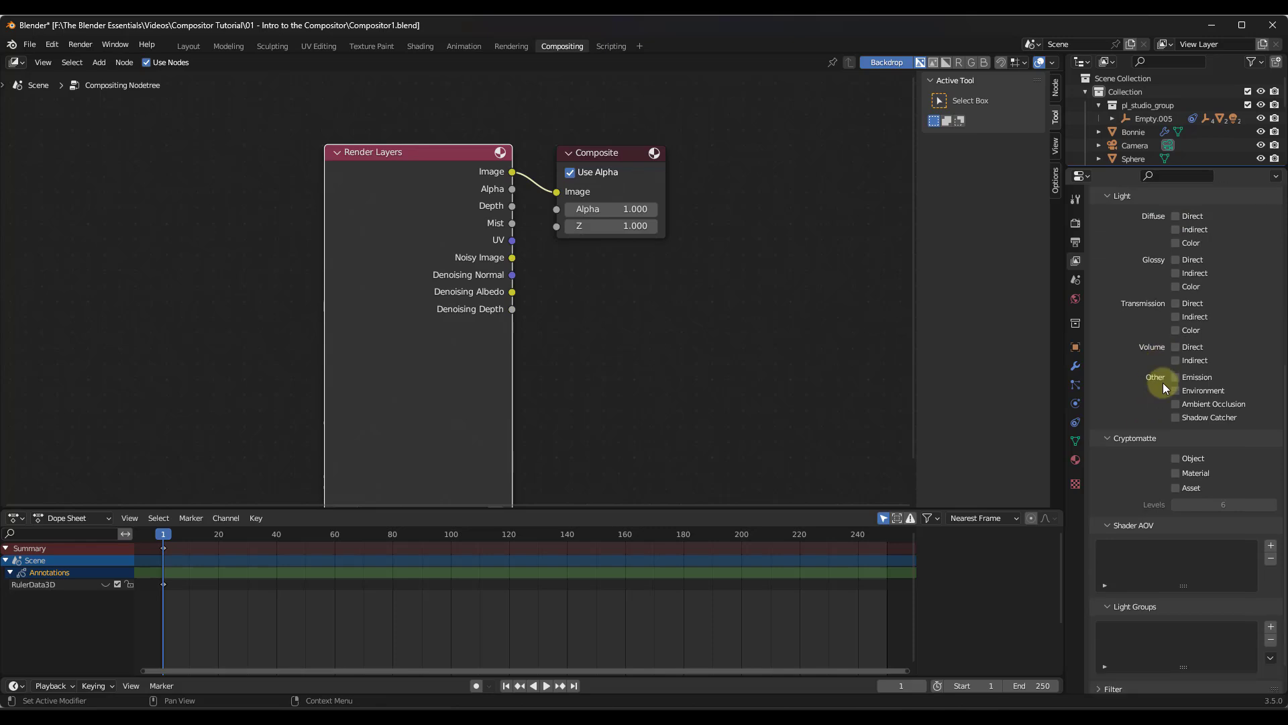
scroll(1169, 436, "up", 5)
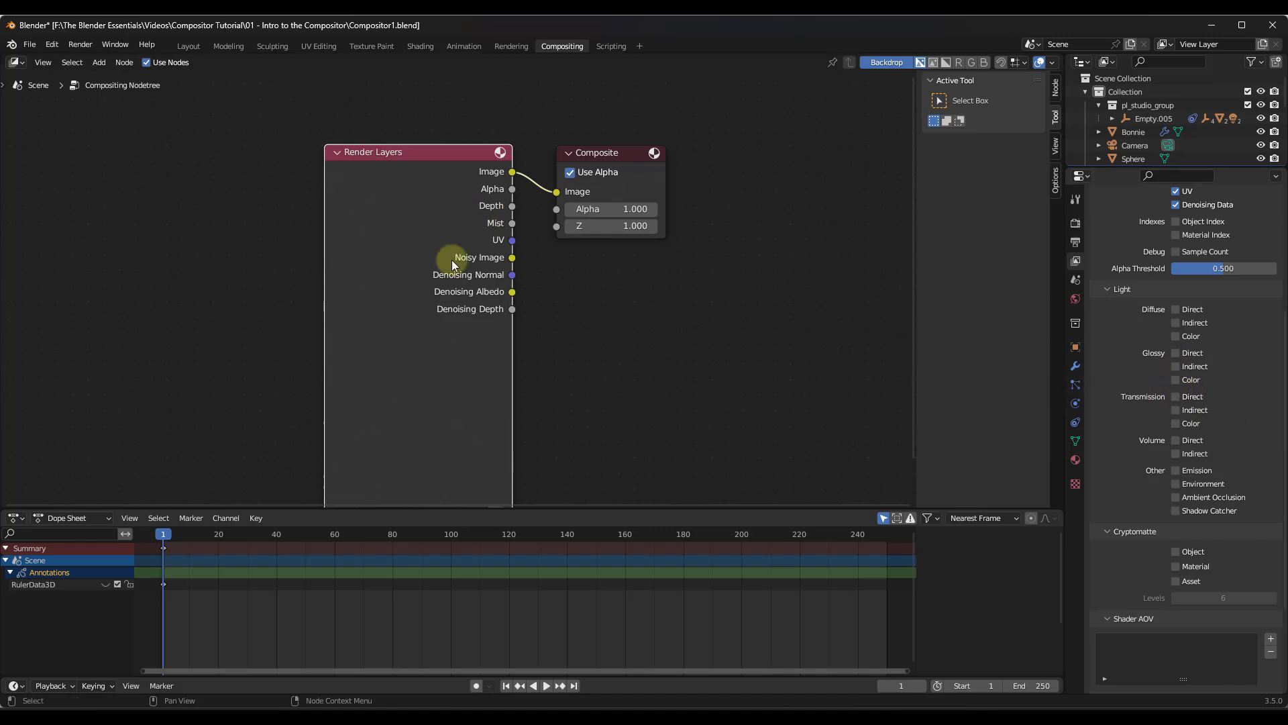
- Render the still image and move the Render Layers and Composite nodes farther apart
left_click_drag(400, 221, 357, 167)
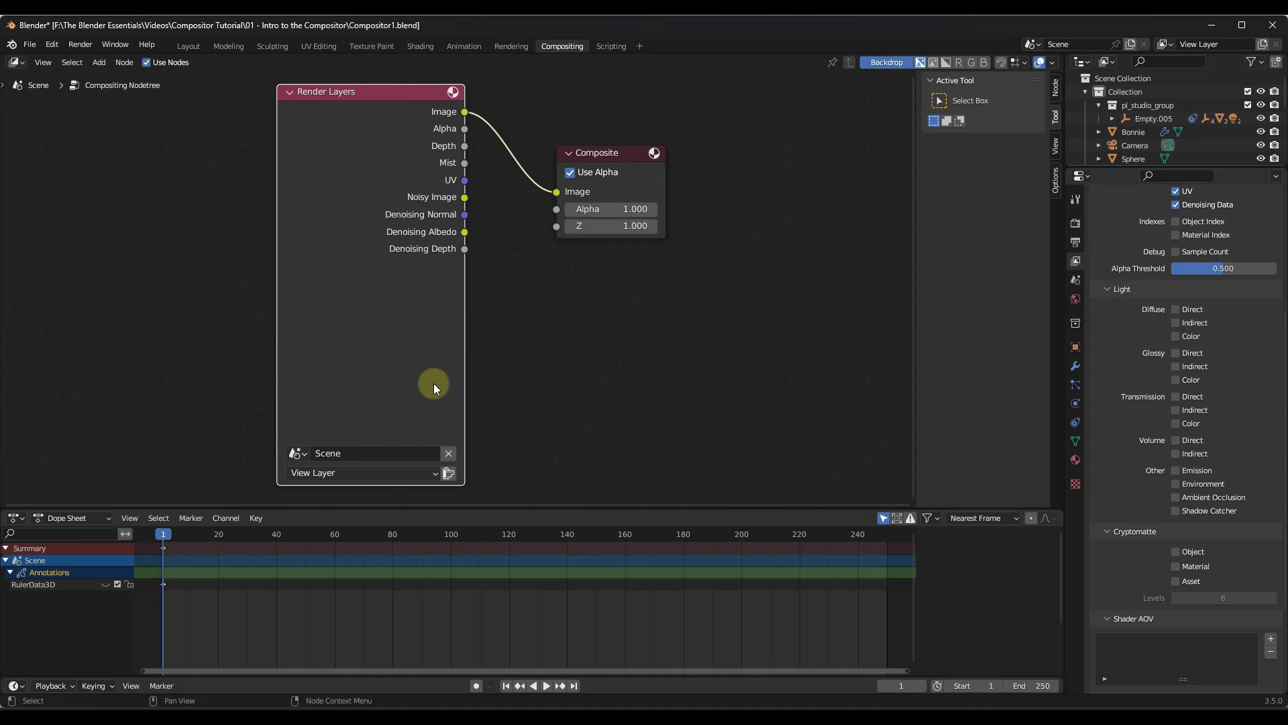
left_click(80, 45)
left_click(74, 46)
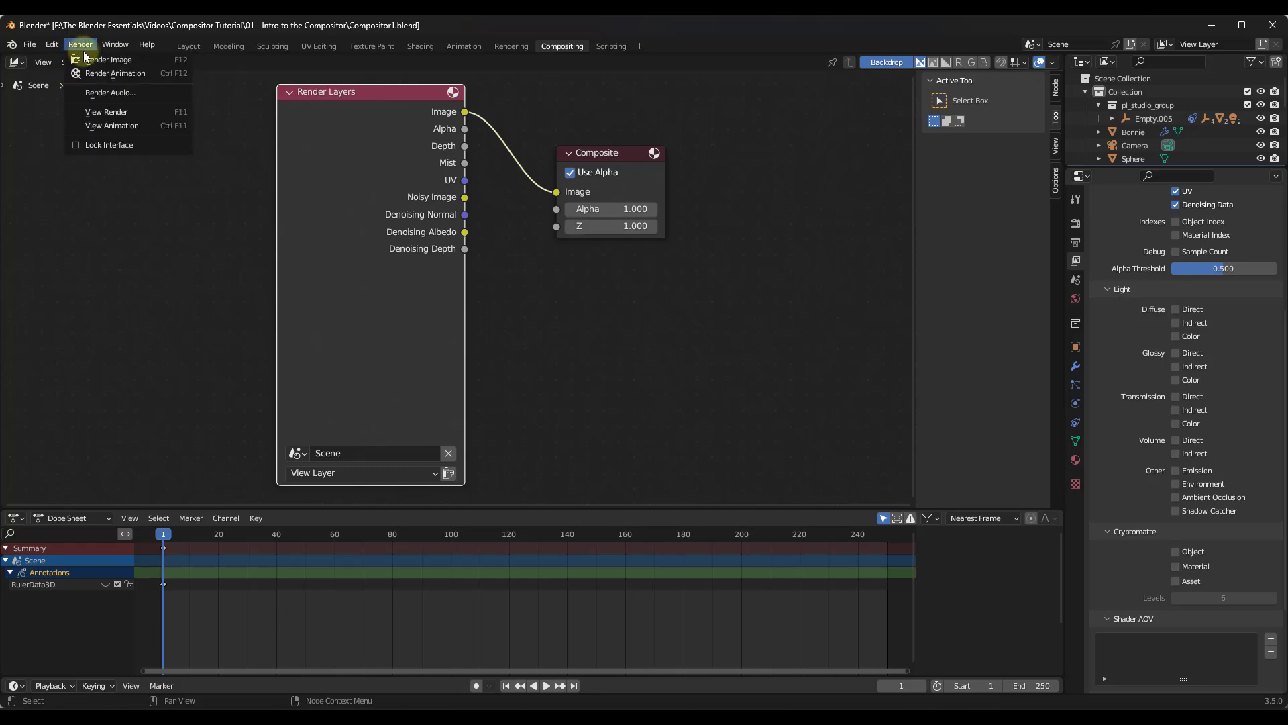
left_click(95, 61)
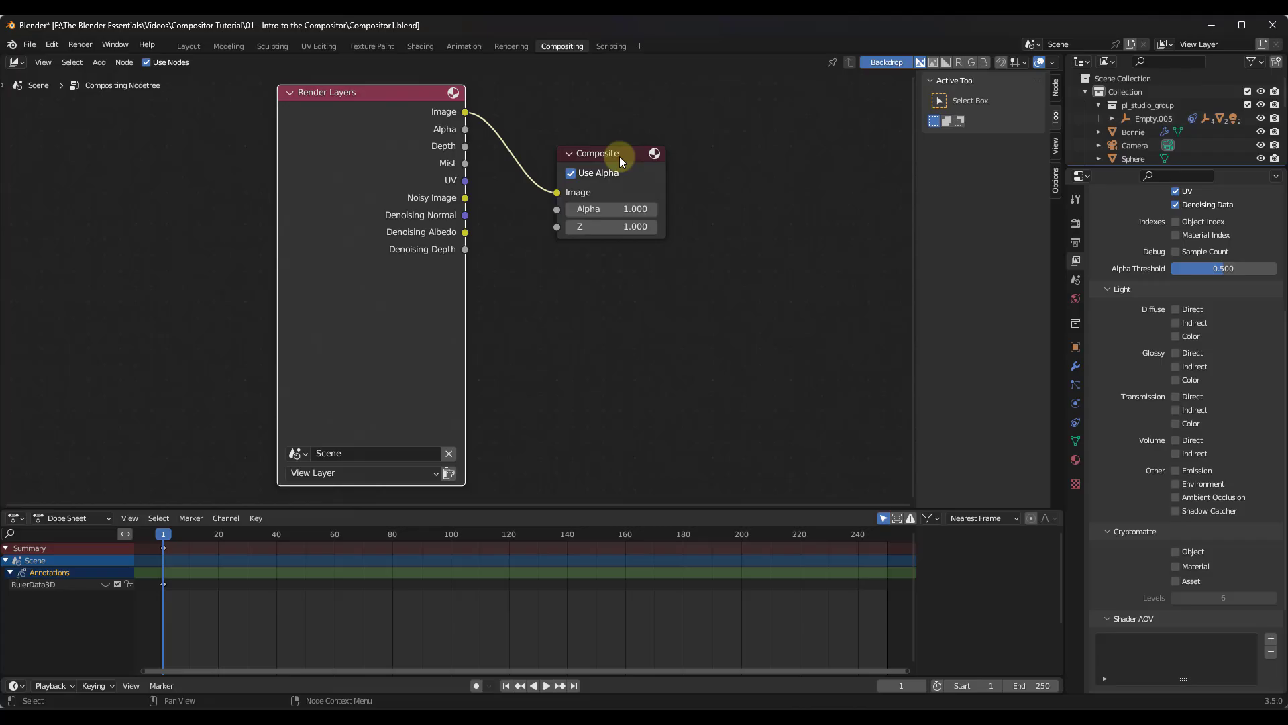
left_click_drag(611, 150, 687, 150)
left_click(298, 480)
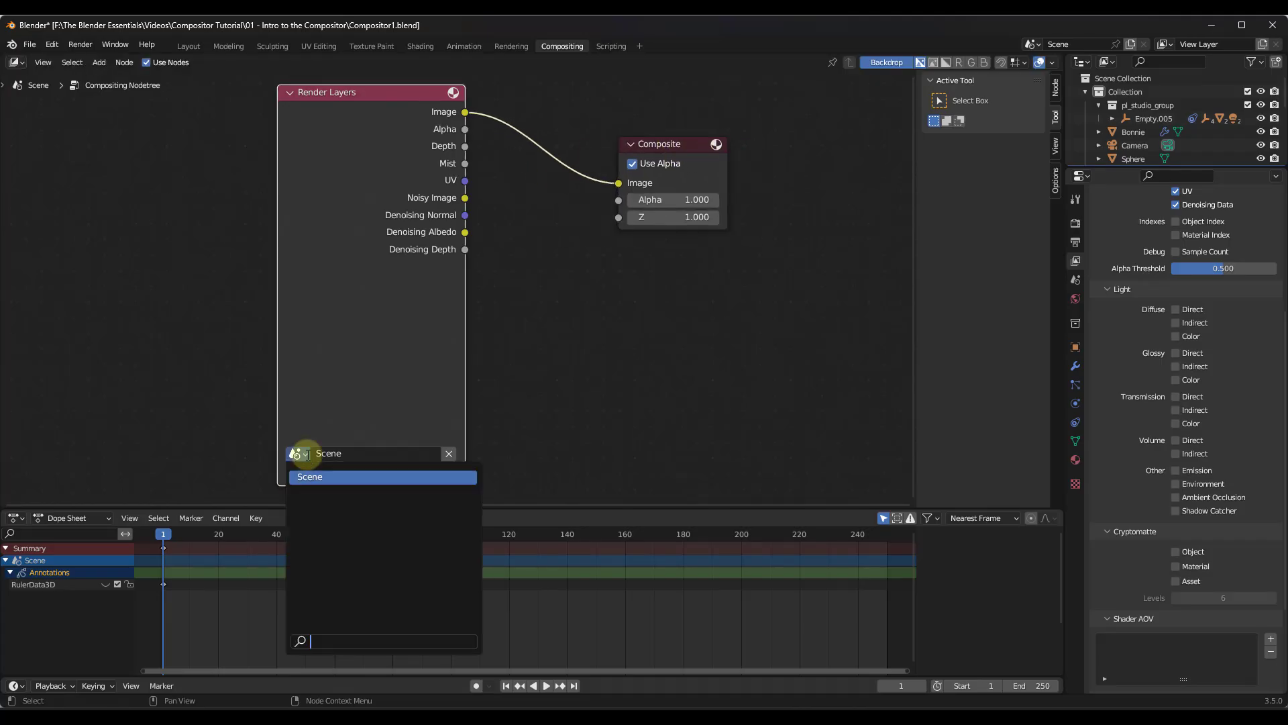
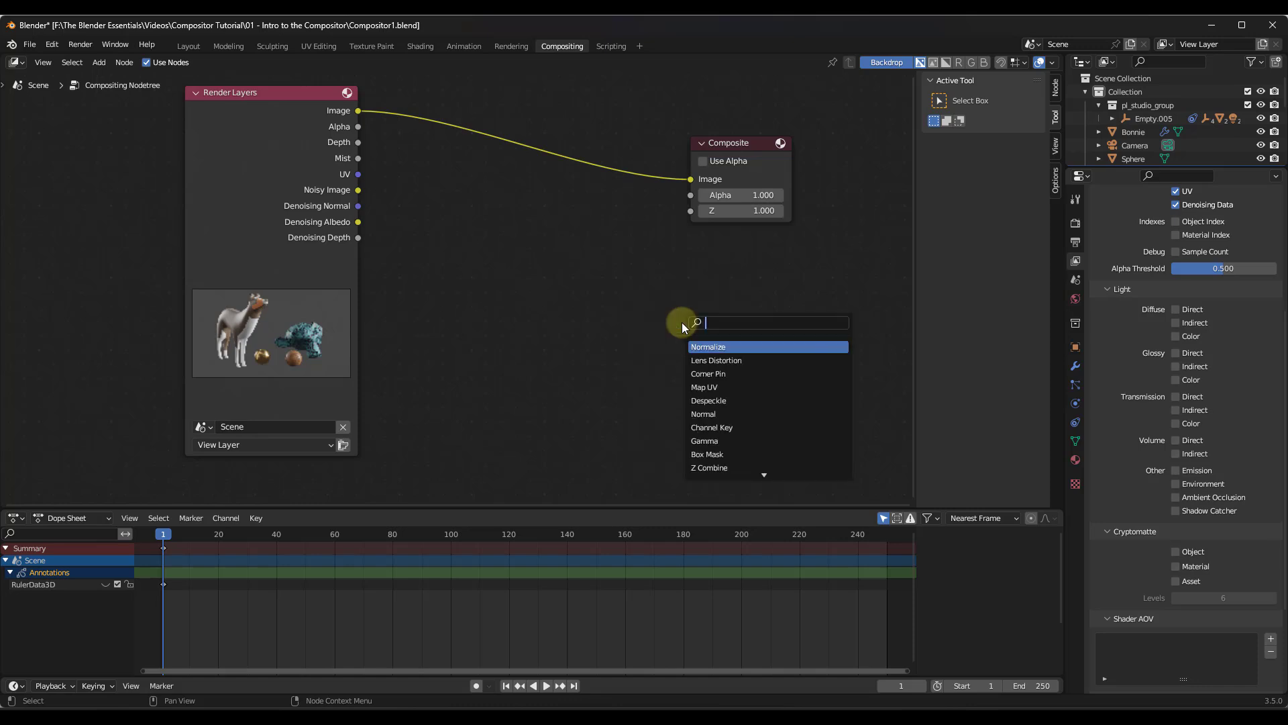
- Add a Viewer node below the Composite node and connect the Render Layers Image output to its Image input
type("vi")
left_click(681, 346)
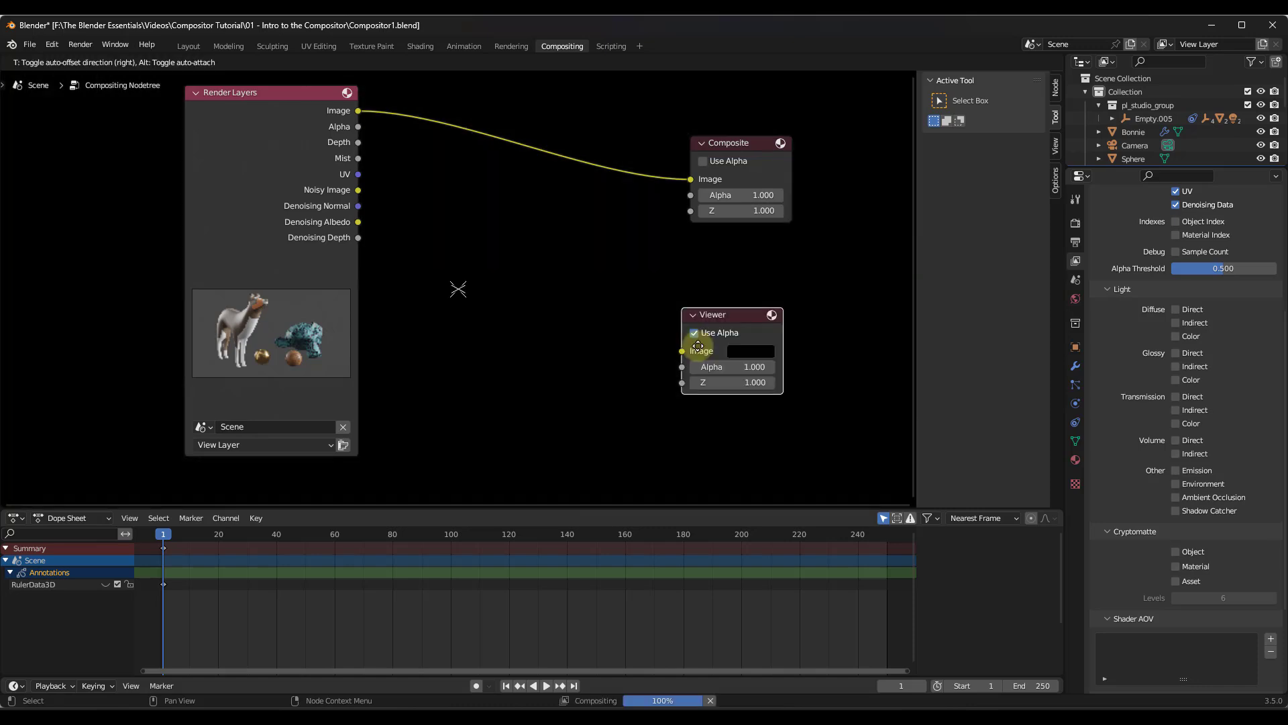
left_click(704, 324)
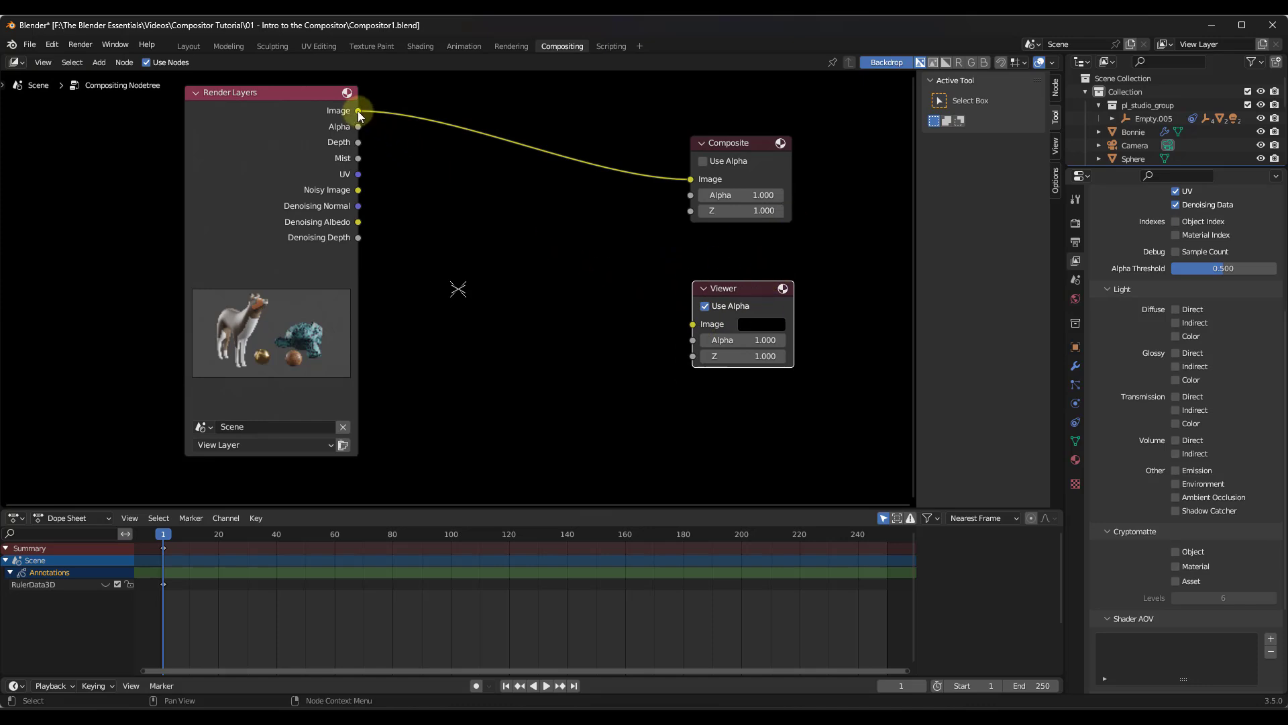
left_click_drag(360, 110, 688, 324)
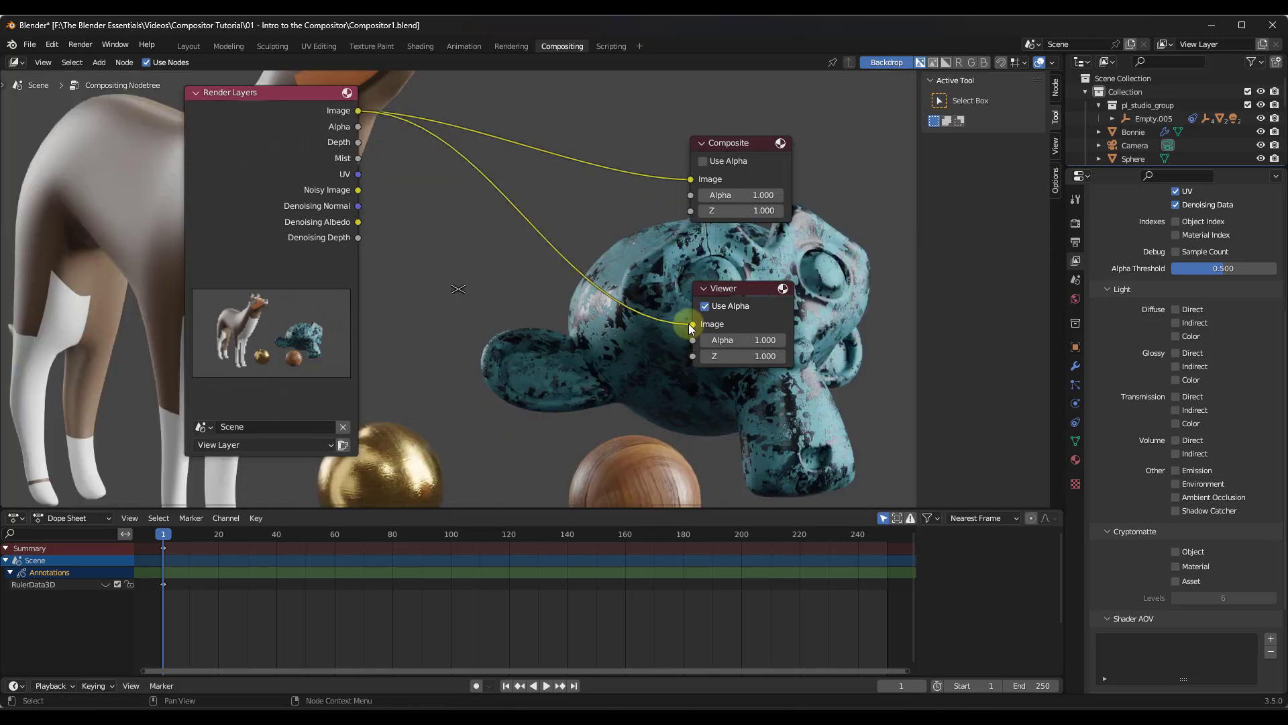
- Shift the backdrop image down and to the right behind the nodes
scroll(536, 289, "down", 3)
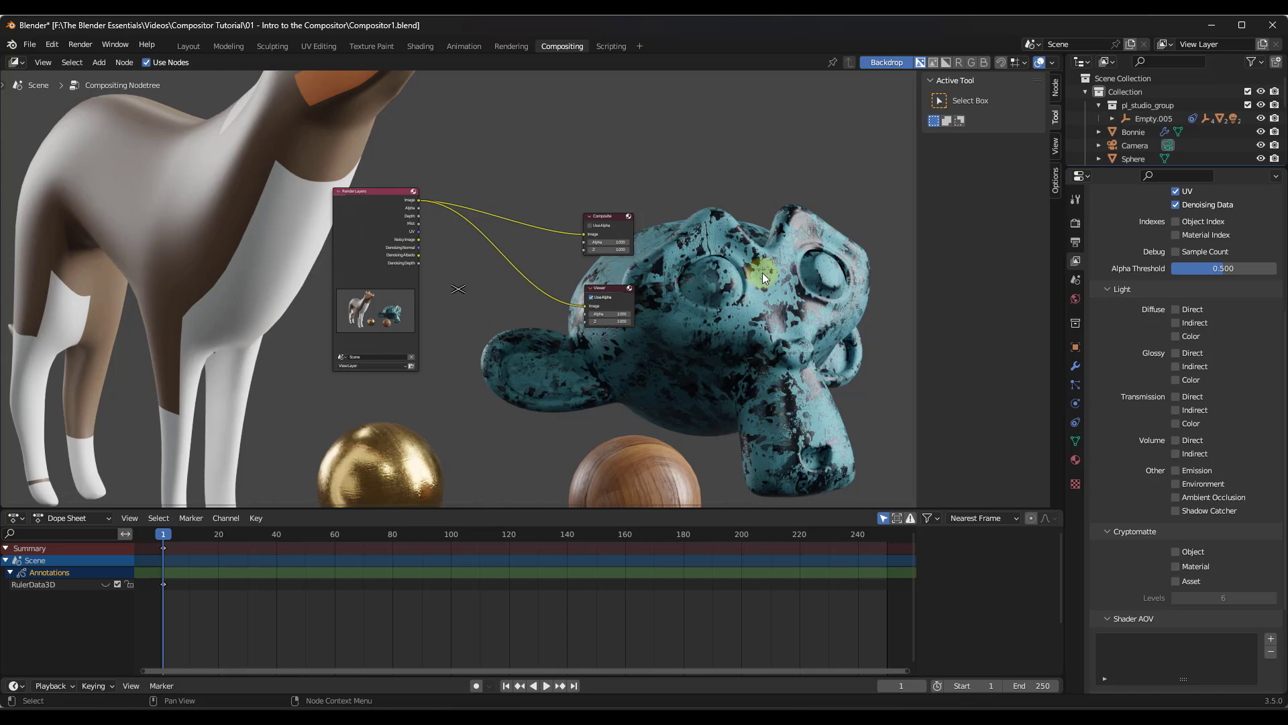
left_click_drag(461, 288, 540, 355)
scroll(523, 262, "up", 3)
- Insert a Scale node into the link between the Render Layers and Viewer nodes
key("shift+a")
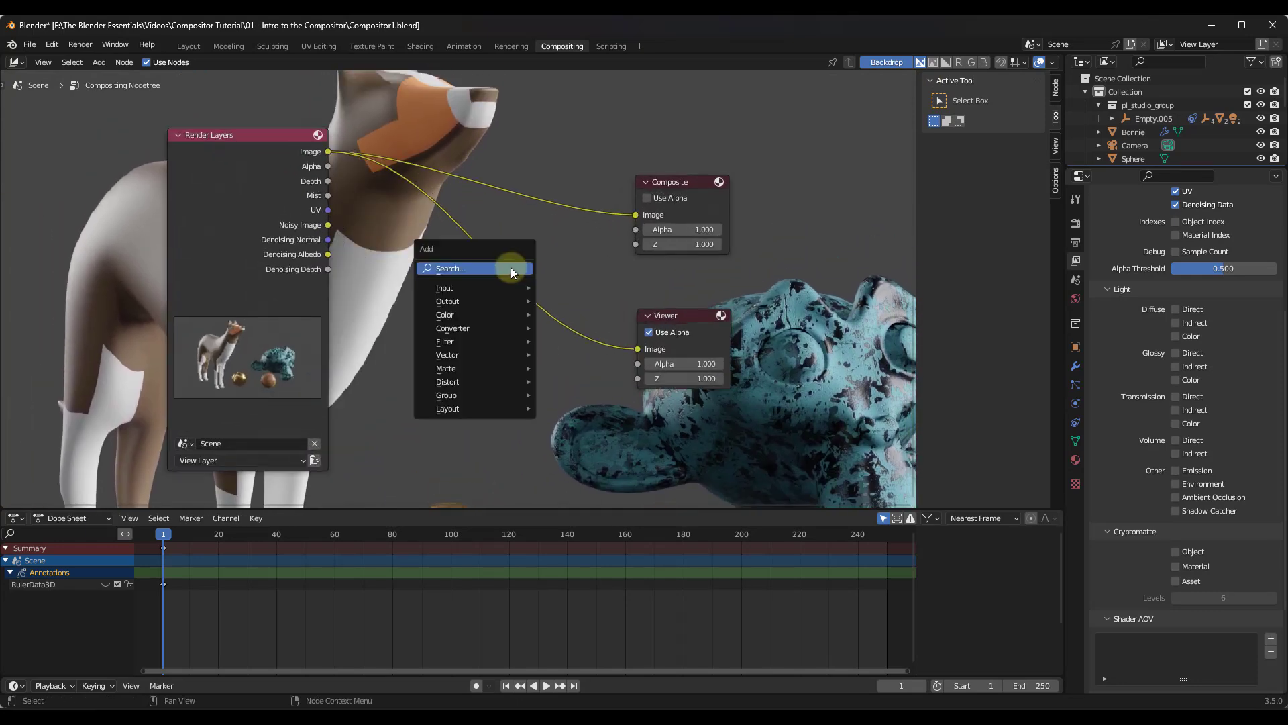
type("sca")
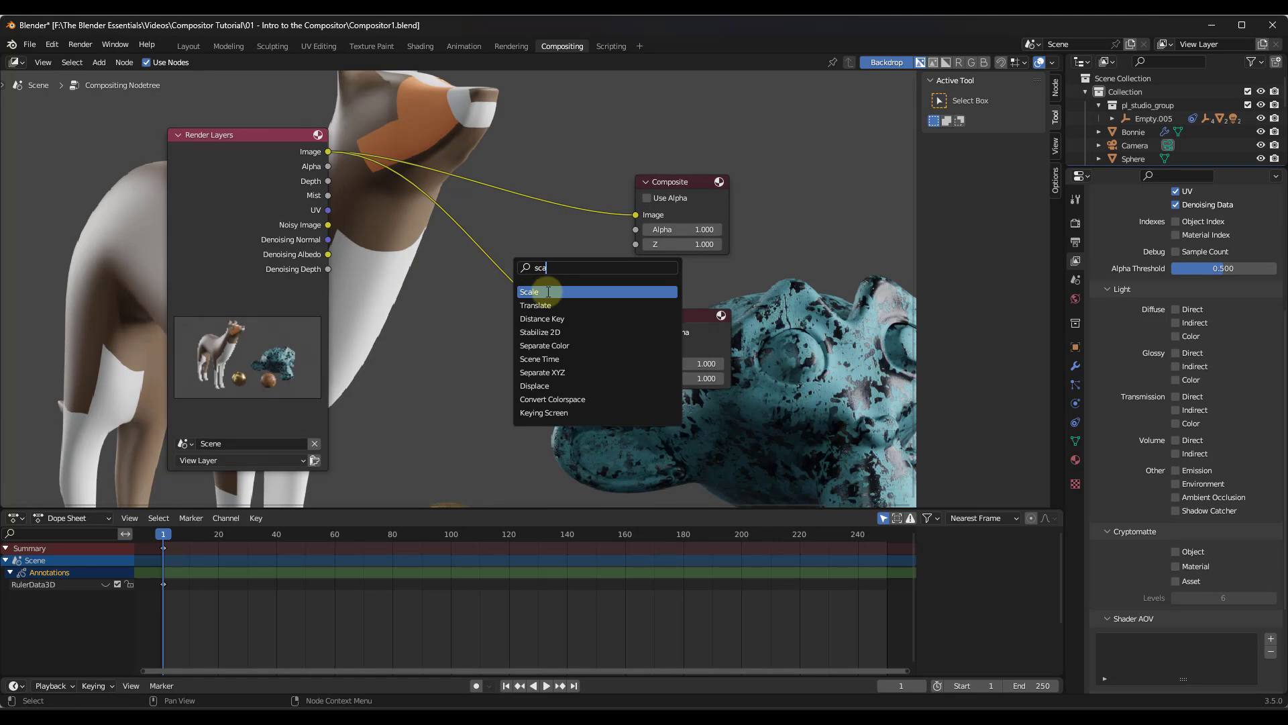
key("Return")
left_click(553, 326)
- Set the Scale node's X and Y factors to 0.5
left_click(540, 313)
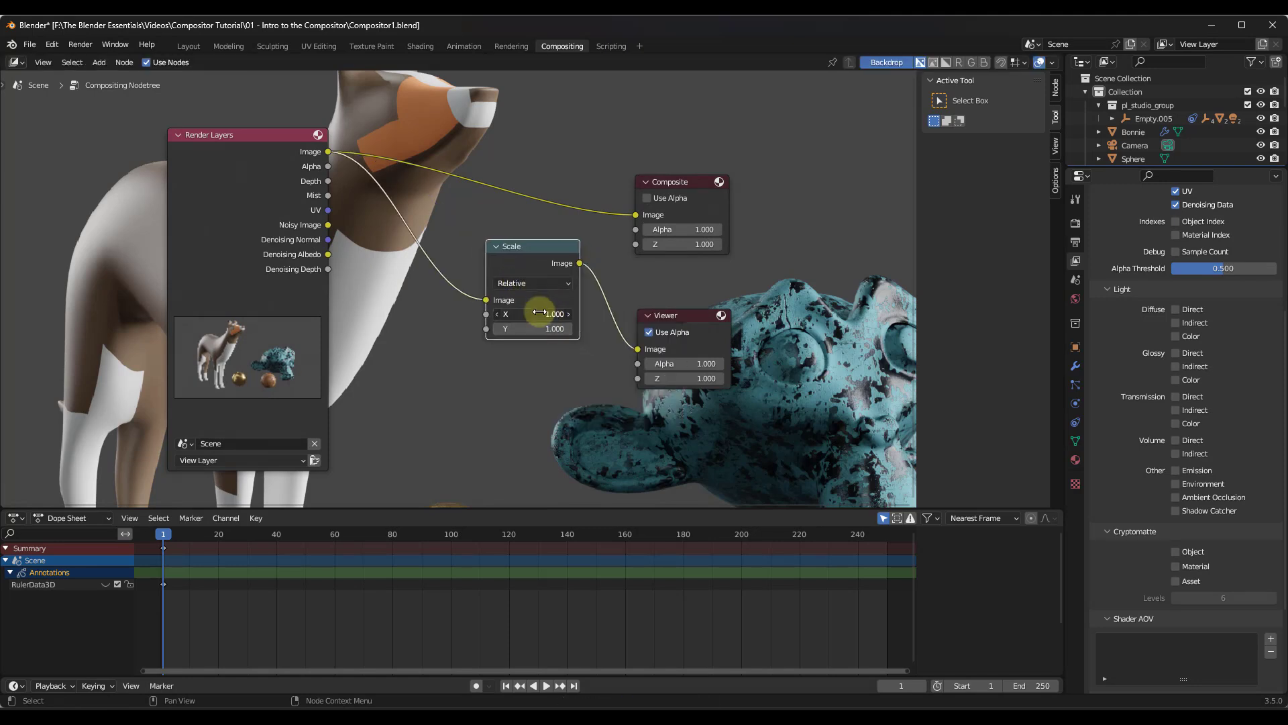
type("0.5")
key("Tab")
type("0.5")
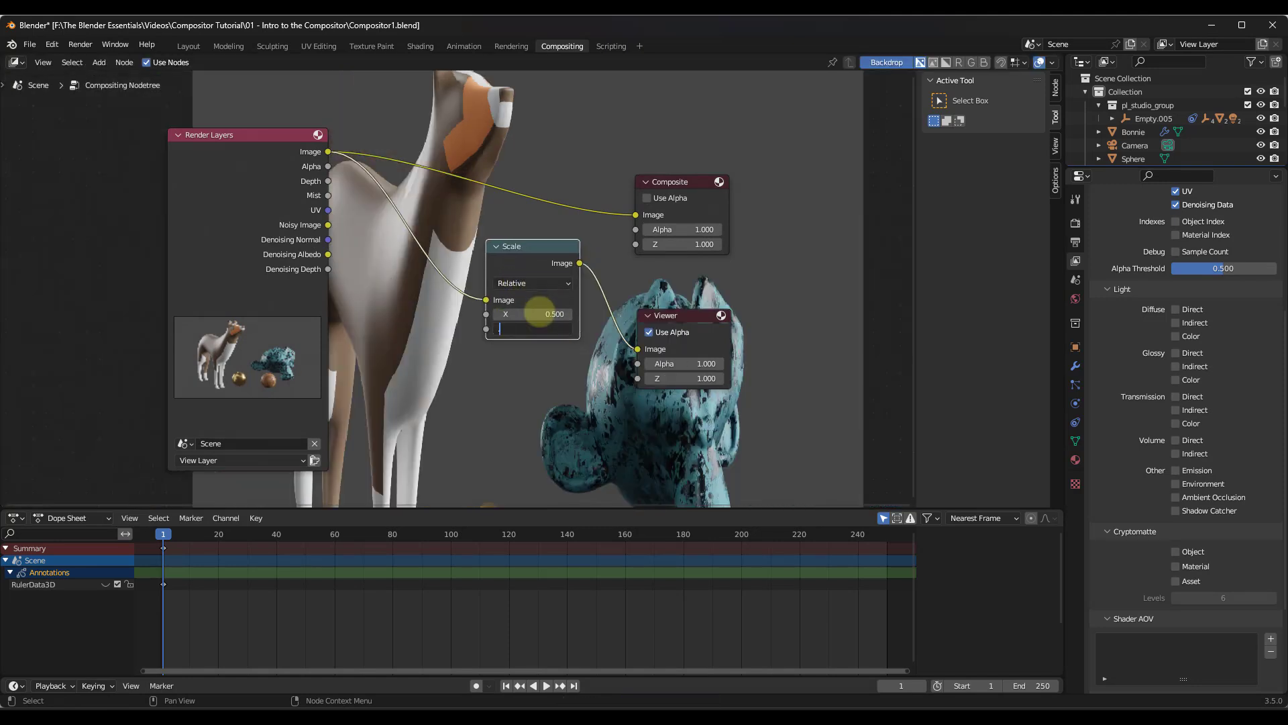
key("Return")
scroll(565, 401, "down", 2)
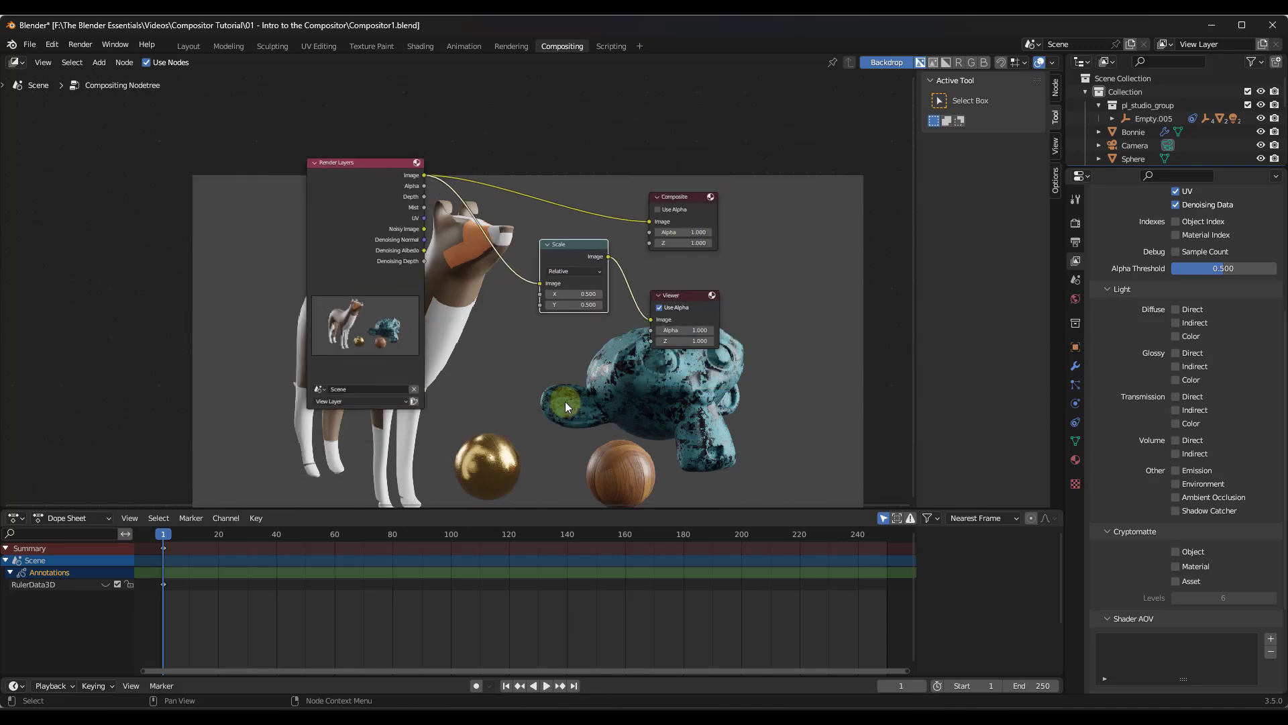
- Select the Viewer node and move the backdrop image up and slightly left so the whole render sits behind the nodes
middle_click_drag(565, 401, 567, 388)
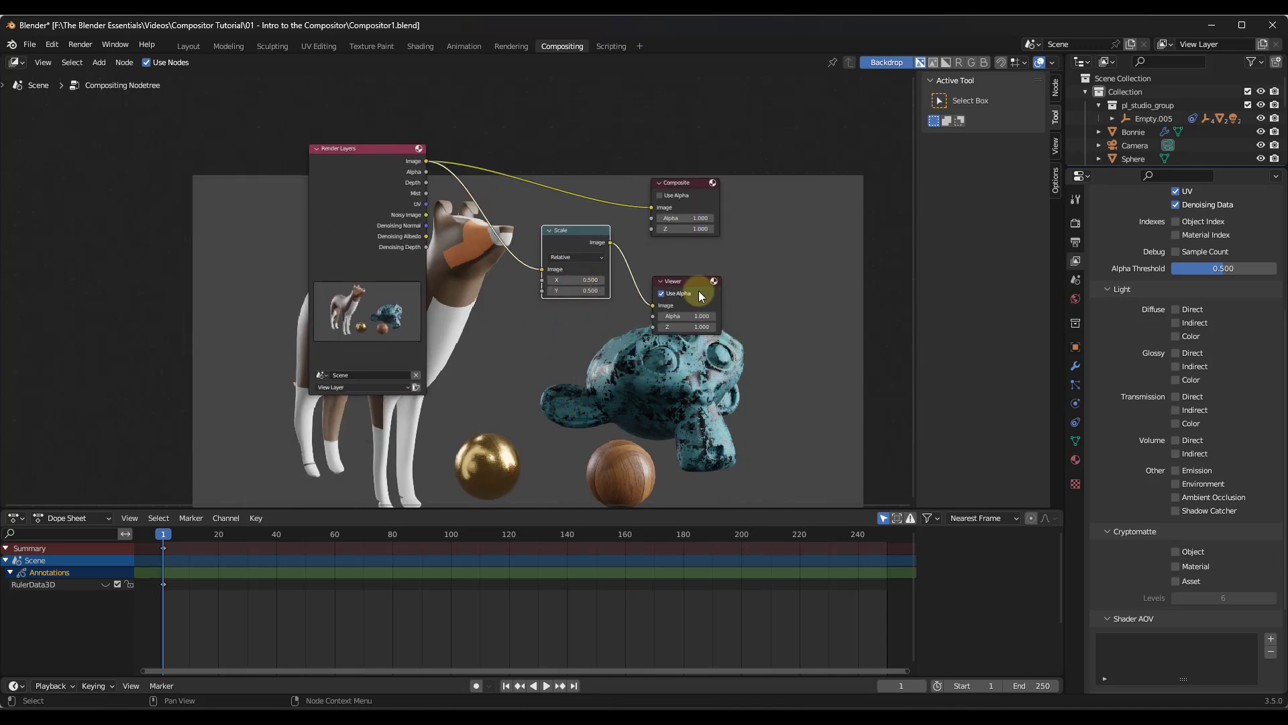
left_click(682, 281)
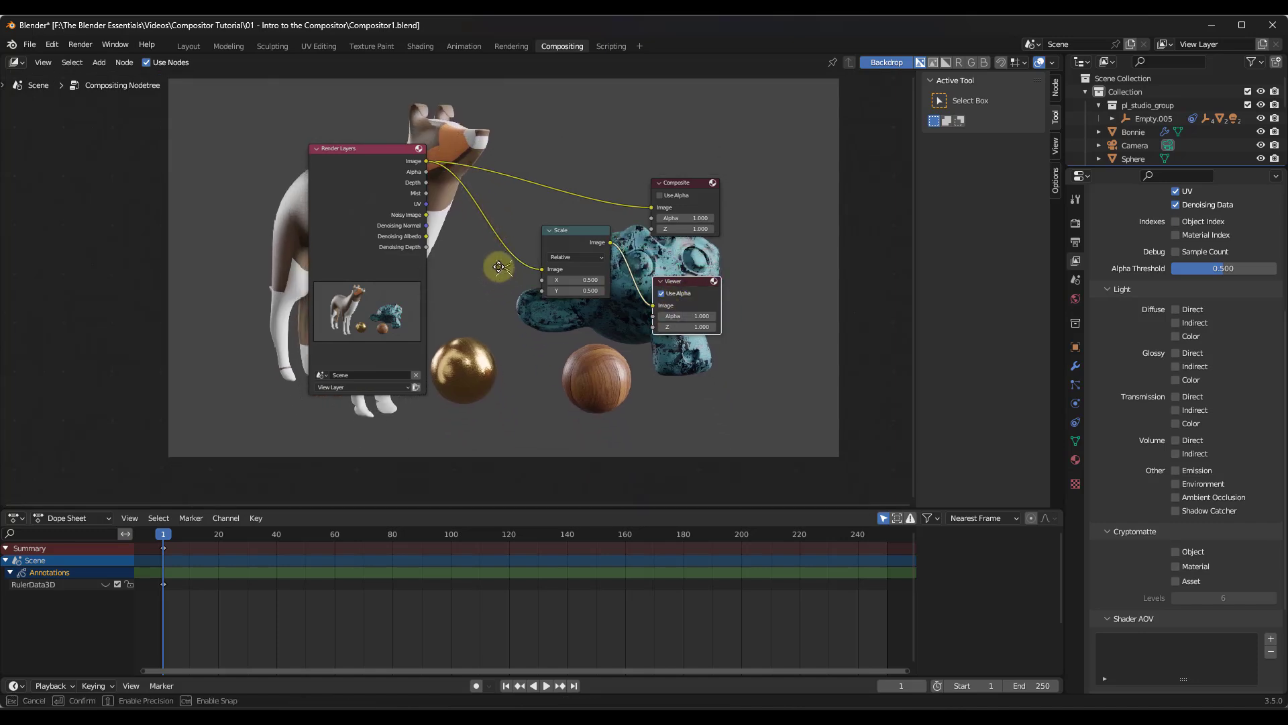
middle_click_drag(498, 267, 497, 295, "alt")
scroll(496, 295, "up", 2)
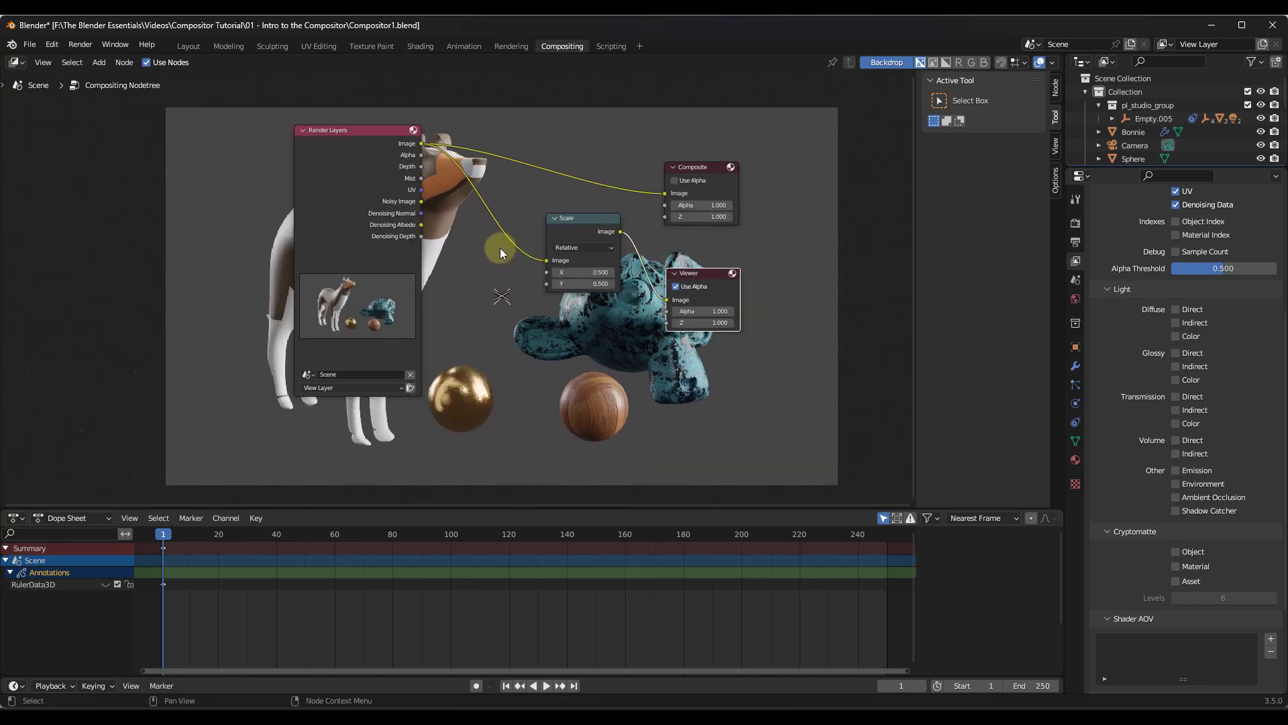
- Spread the Render Layers, Scale and Viewer nodes out around the backdrop's subjects and enable Use Alpha on the Composite node
left_click_drag(396, 163, 87, 141)
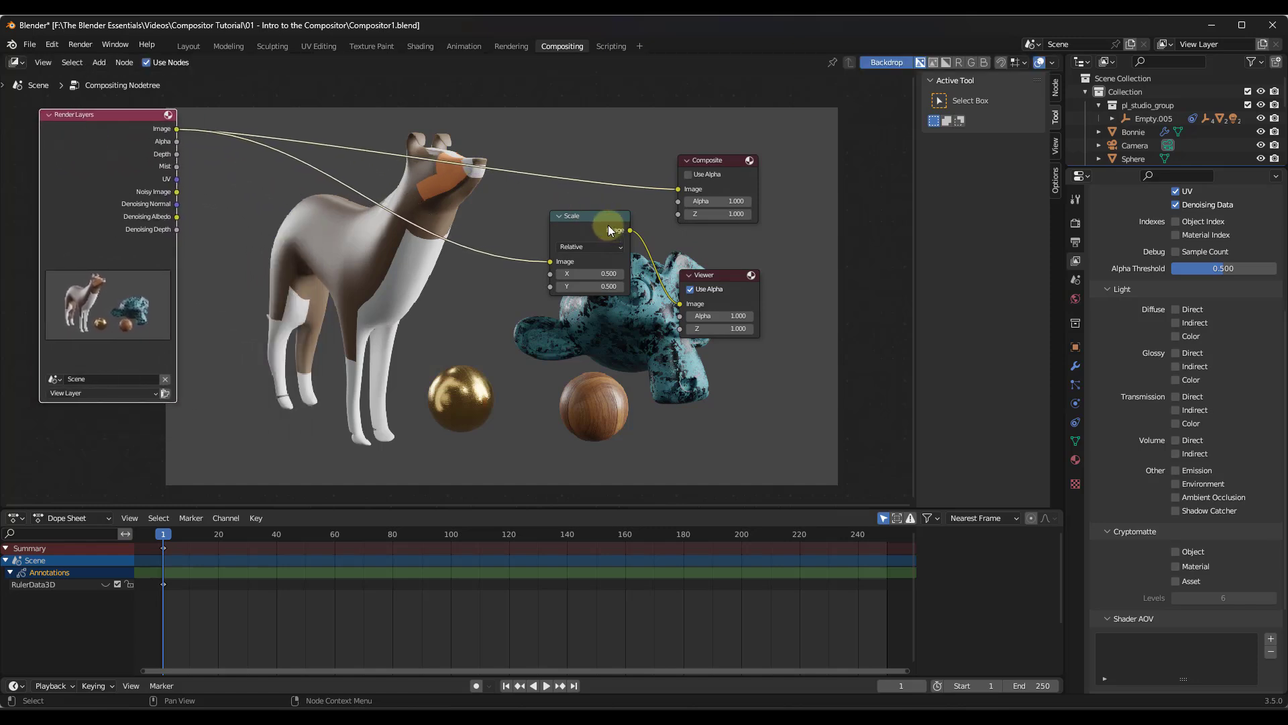
left_click_drag(604, 226, 309, 408)
left_click(720, 288)
left_click(718, 293)
left_click_drag(730, 297, 760, 423)
left_click(717, 175)
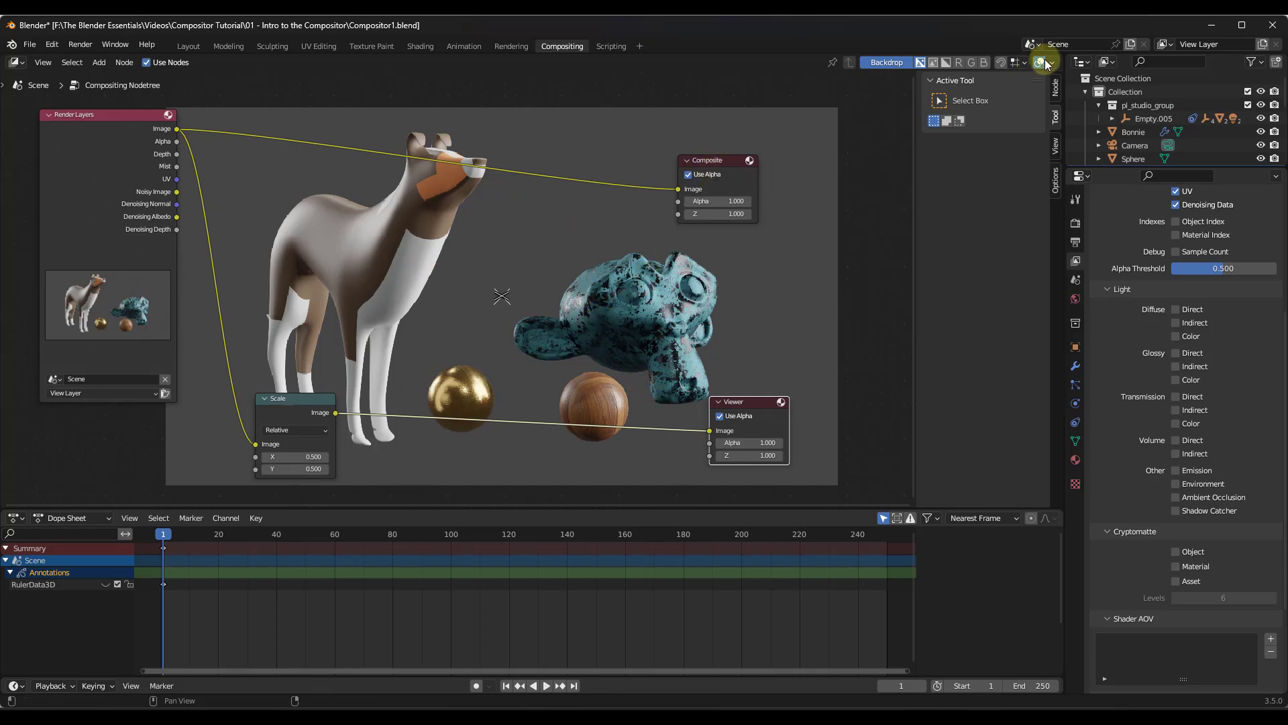
- Split the compositor area vertically and change the new area on the right to an Image Editor
left_click_drag(1062, 53, 613, 57)
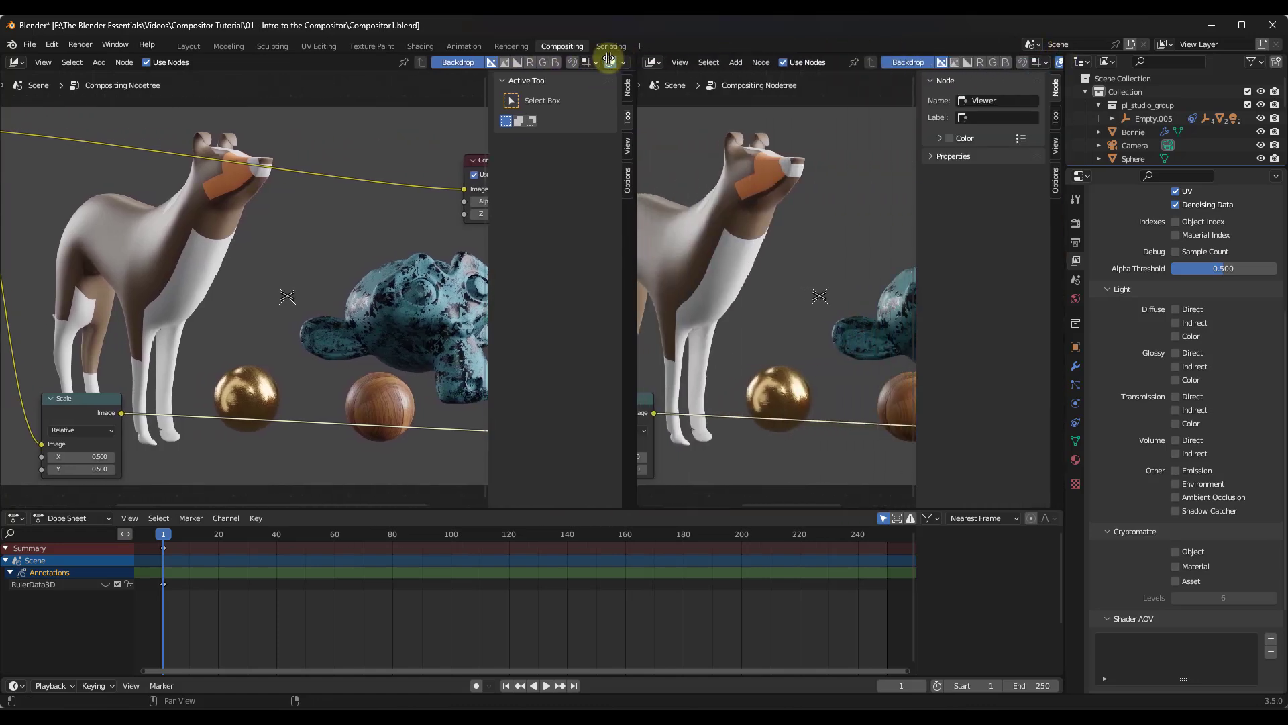
left_click(606, 62)
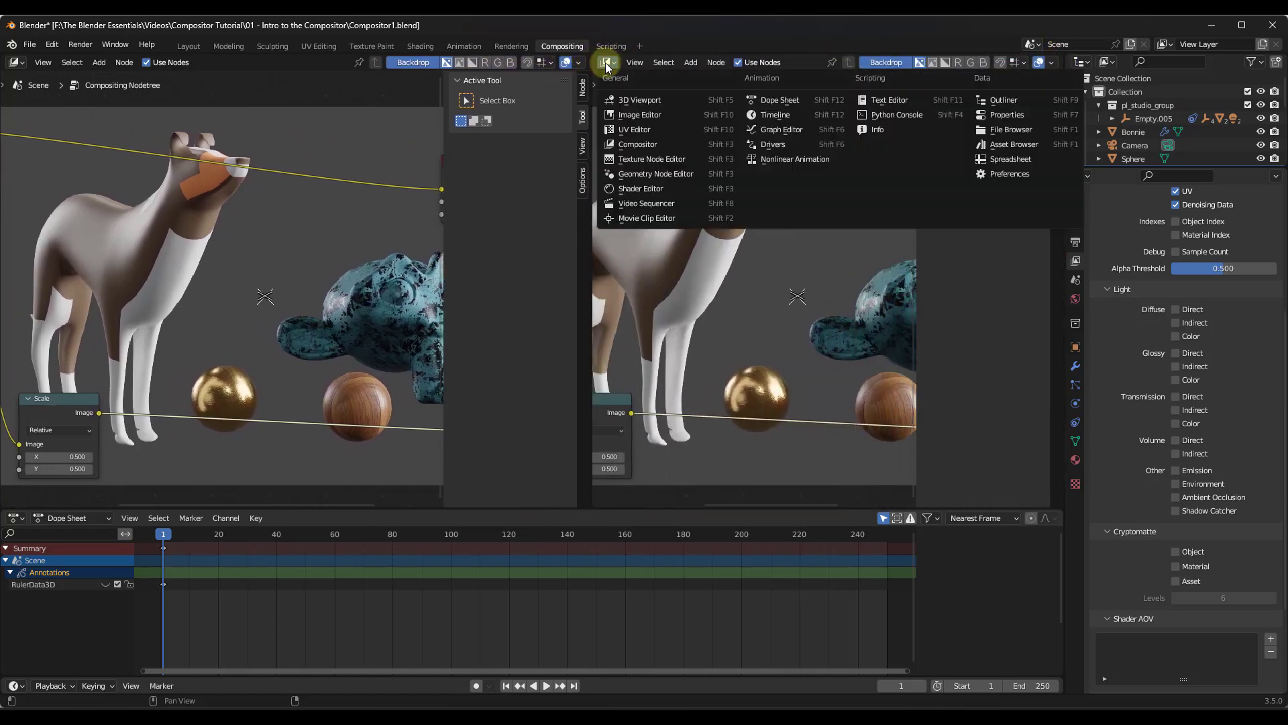
left_click(637, 114)
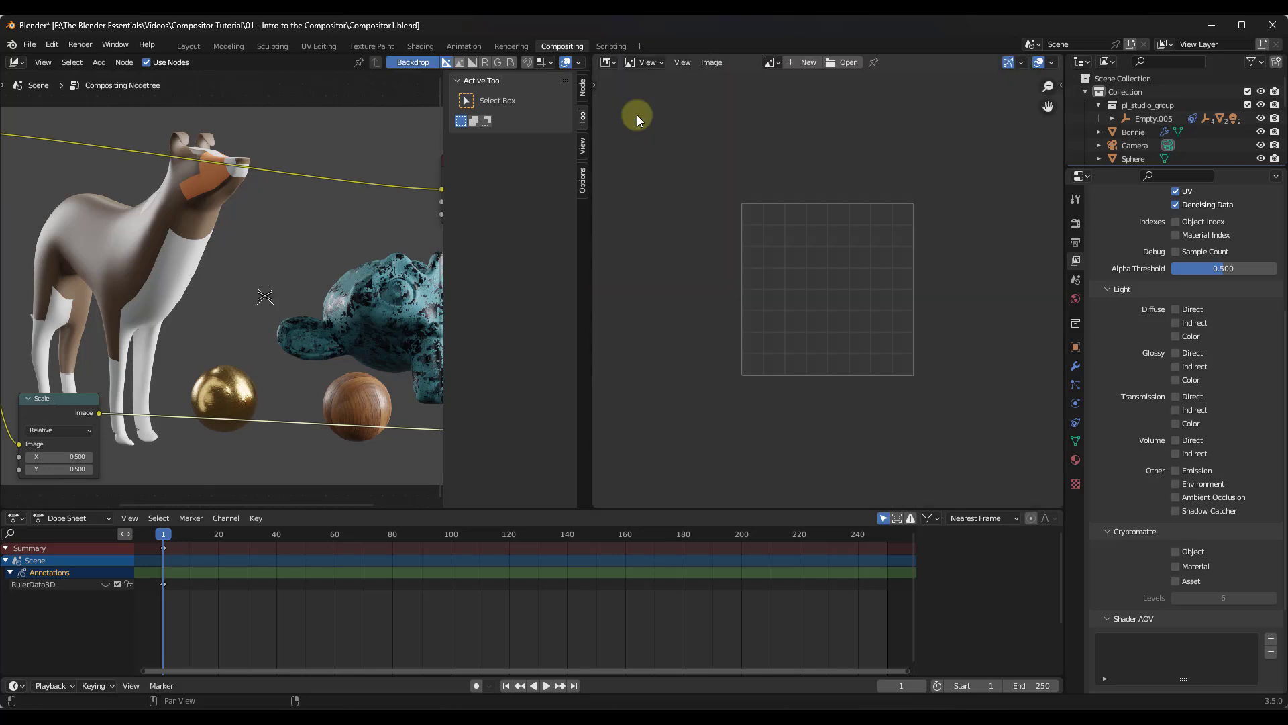
- Display the Render Result image in the new Image Editor
left_click(770, 61)
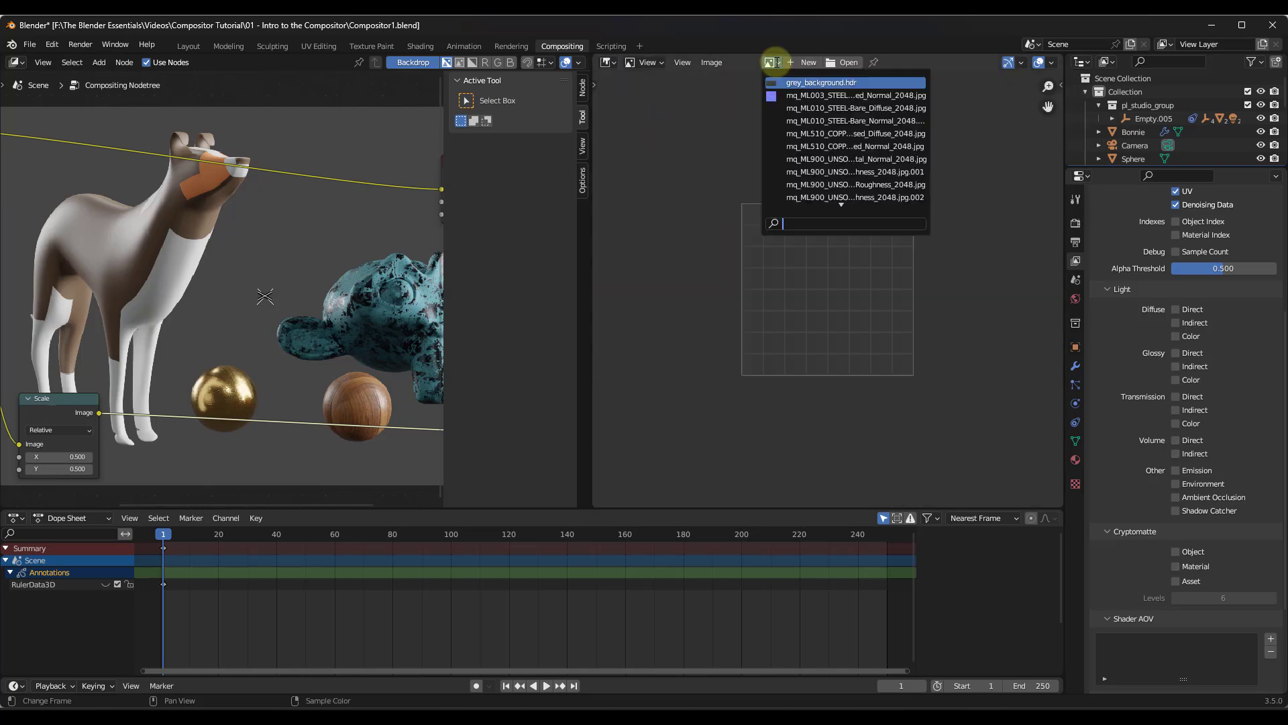
type("re")
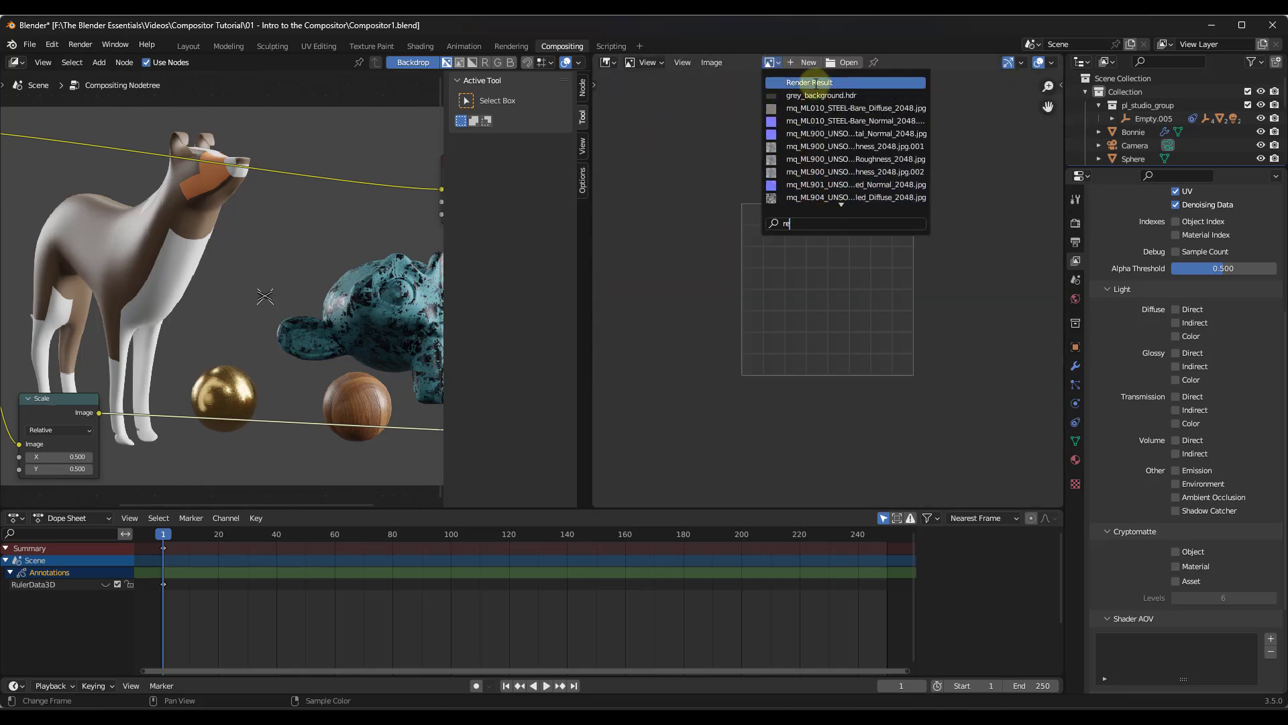
left_click(815, 83)
scroll(787, 272, "down", 3)
scroll(740, 290, "down", 2)
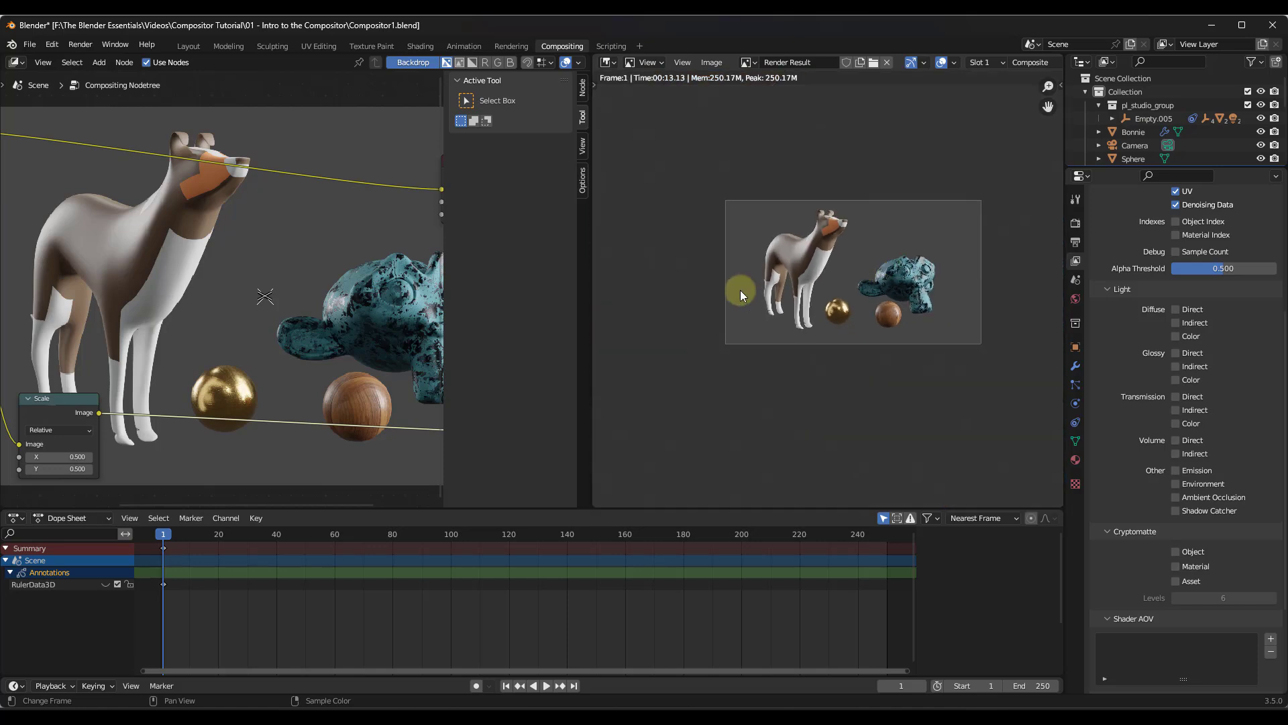
- Examine the rendered image in the Image Editor at different zoom levels
scroll(1032, 224, "up", 1)
middle_click_drag(1032, 224, 954, 240)
scroll(947, 247, "down", 2)
scroll(984, 244, "up", 2)
scroll(944, 233, "up", 1)
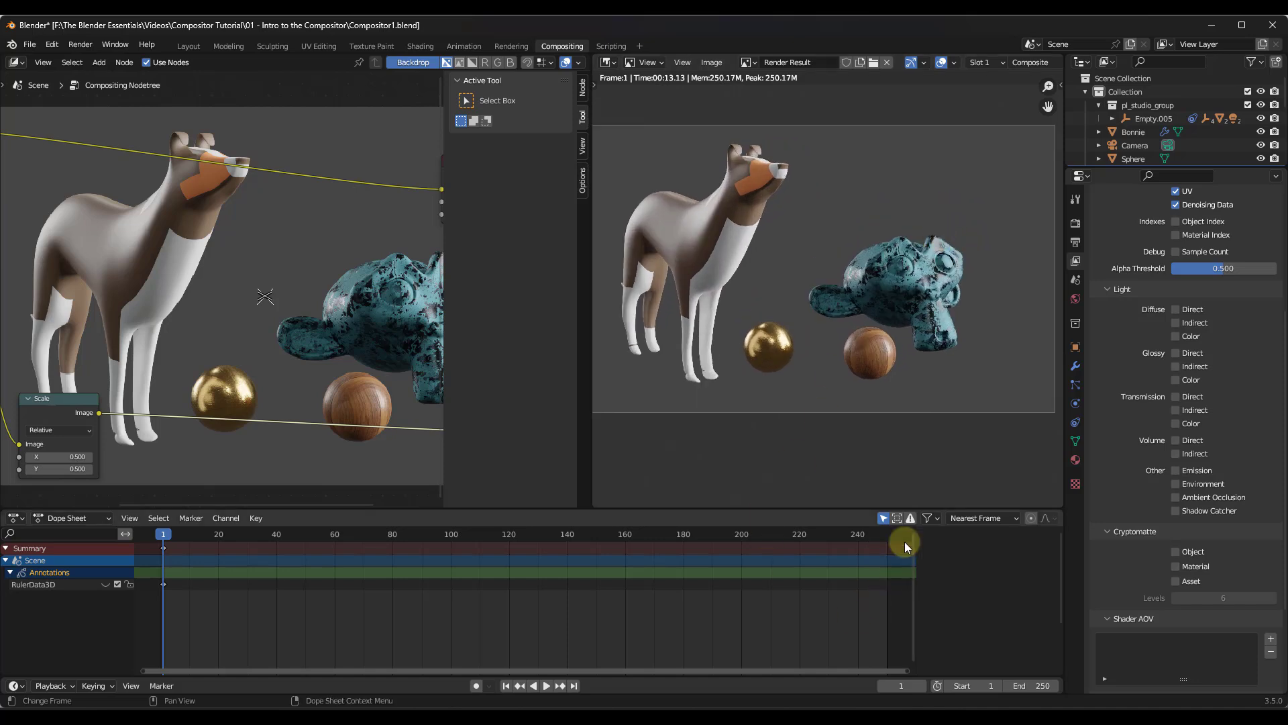
scroll(834, 236, "down", 2)
scroll(819, 232, "up", 1)
middle_click_drag(804, 231, 839, 244)
scroll(819, 251, "up", 1)
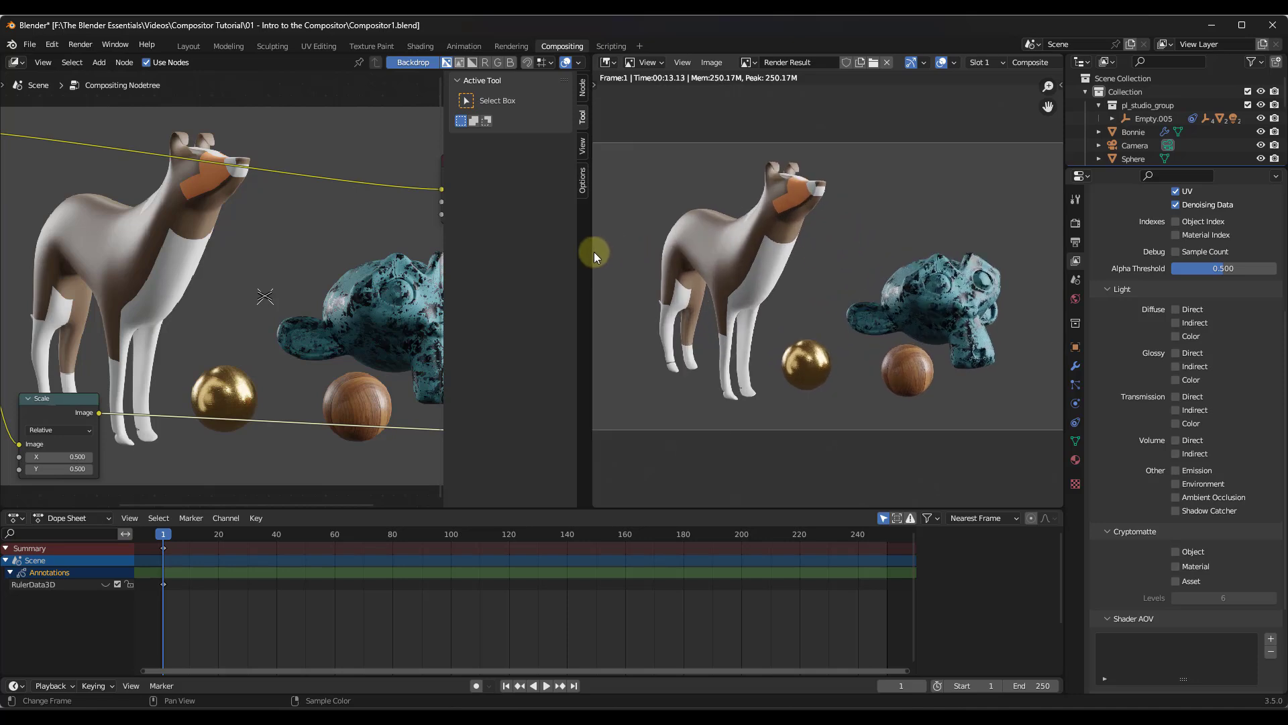
- Widen the node editor area slightly and delete the Scale and Viewer nodes
left_click_drag(593, 250, 630, 252)
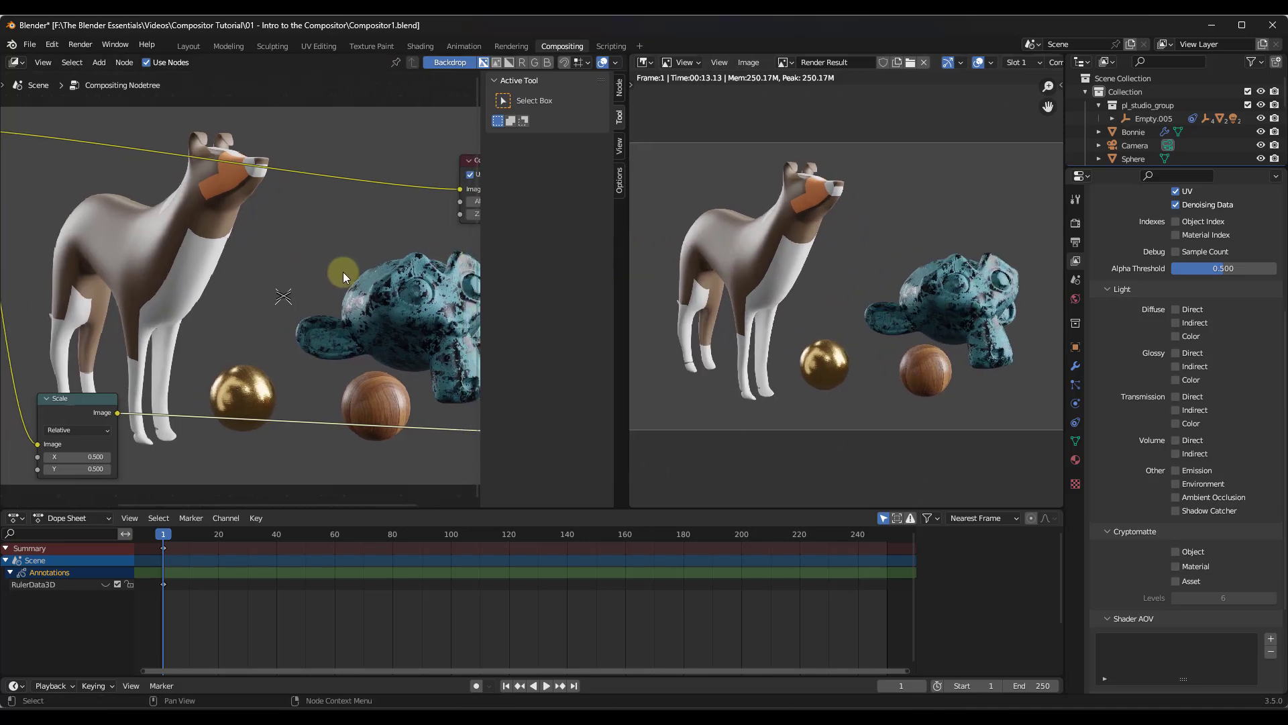
scroll(349, 273, "down", 3)
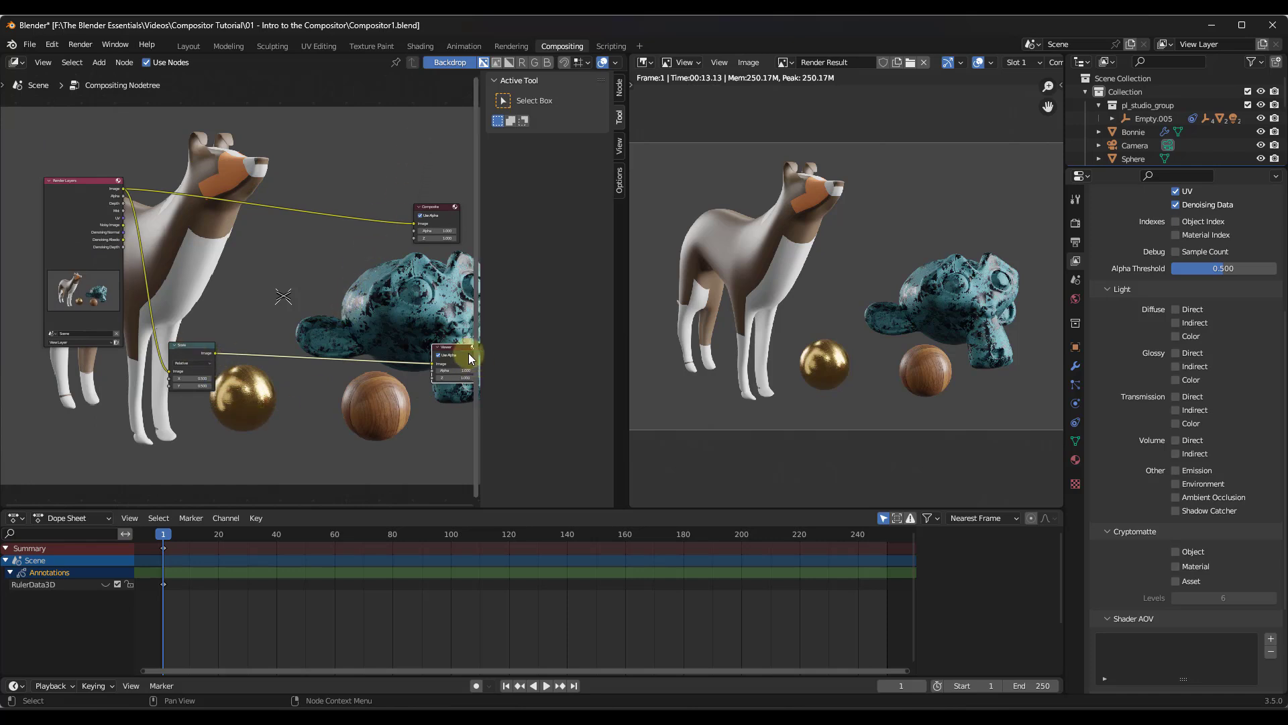
left_click(195, 351)
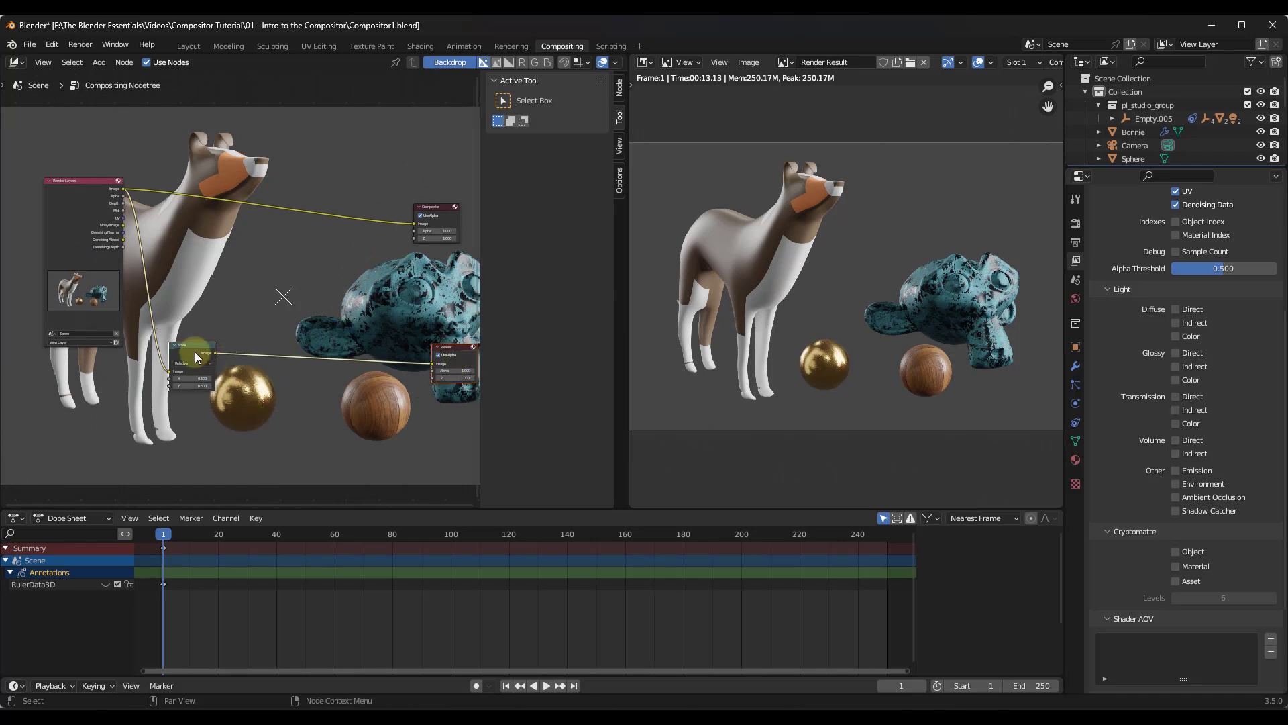
key("Delete")
- Turn off the compositor's backdrop and nudge the Render Layers node slightly left
left_click(444, 63)
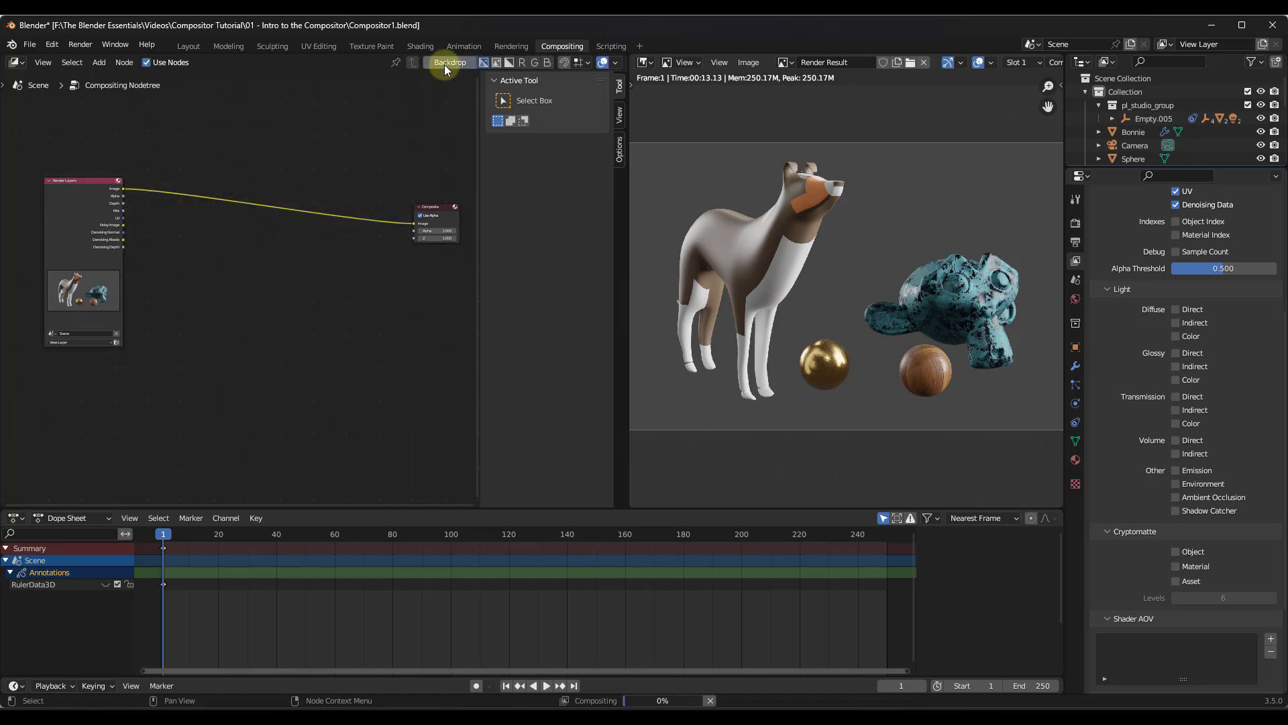
left_click(451, 62)
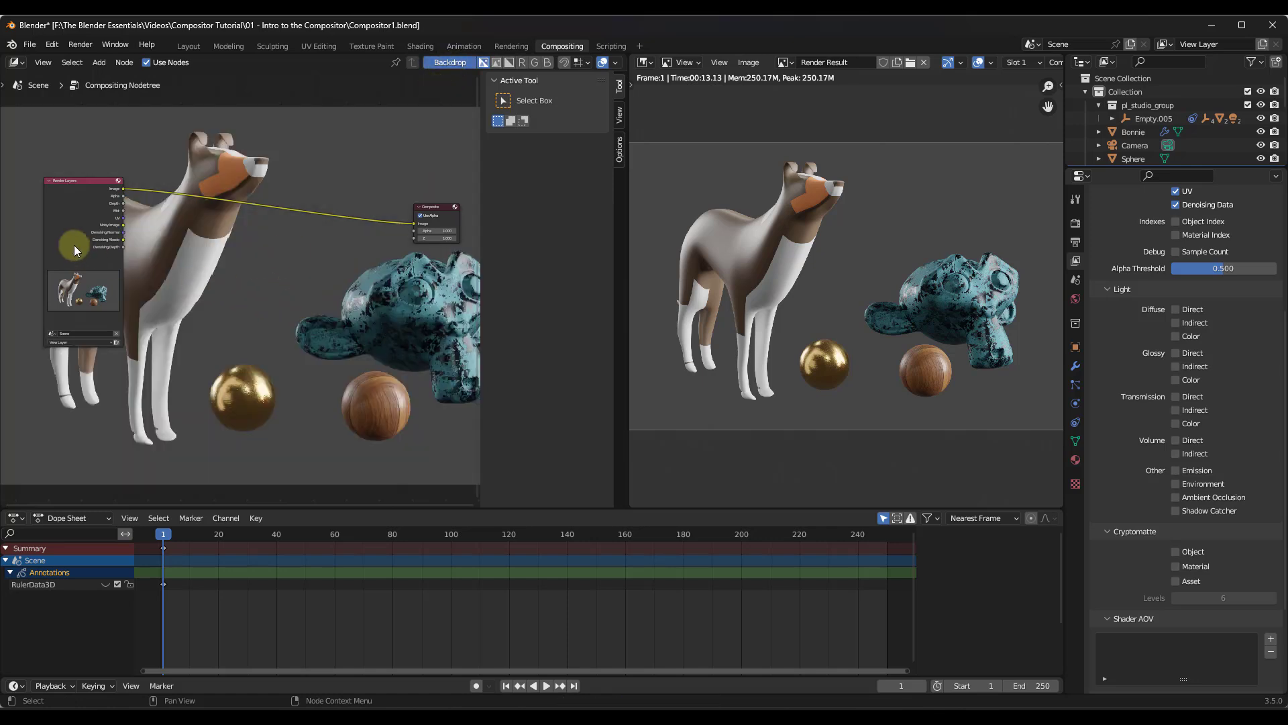
left_click_drag(78, 251, 73, 252)
left_click(441, 64)
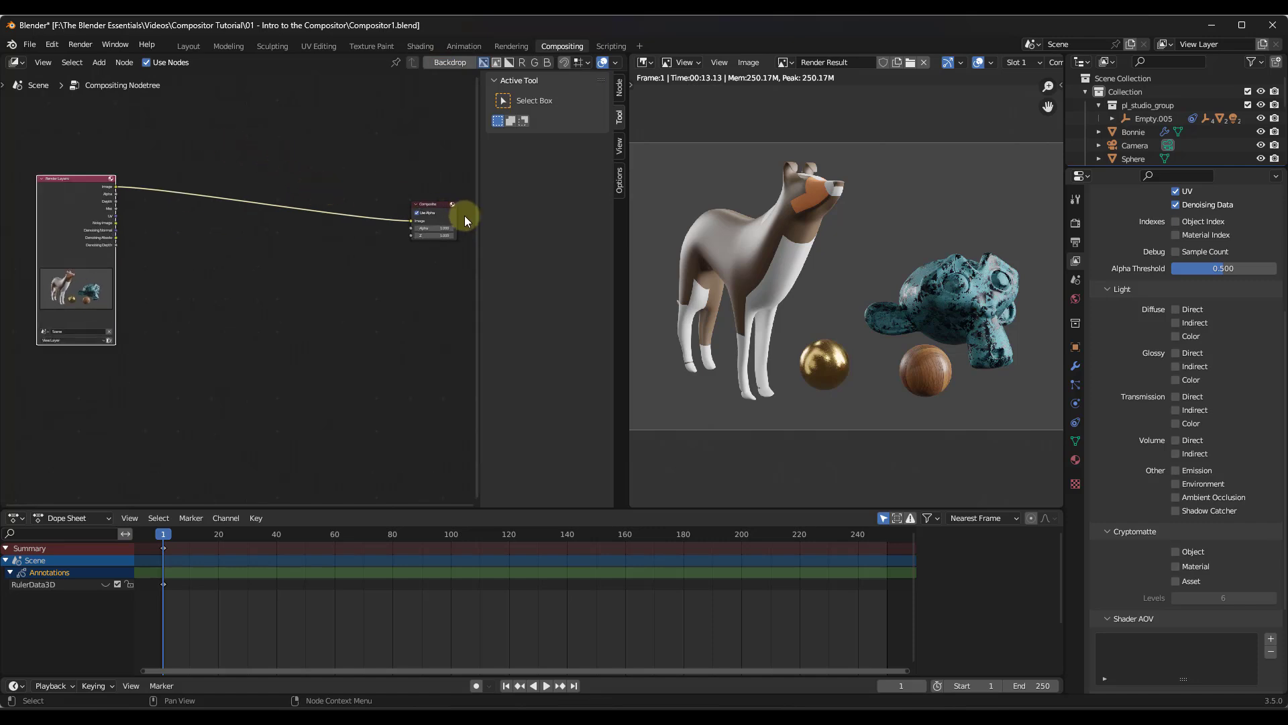
- Hide the node editor's sidebar, enlarge the Image Editor area and fit the render result to it
key("n")
left_click_drag(626, 269, 538, 270)
key("Home")
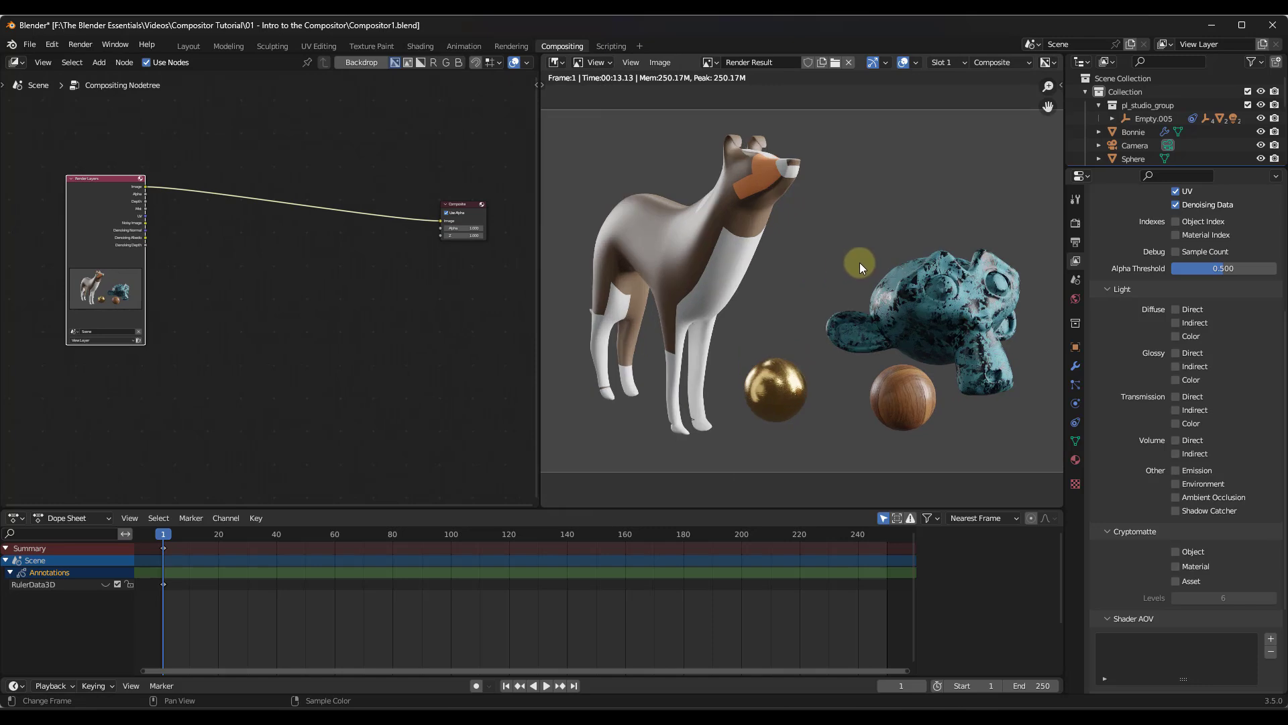
- Examine the render result beside the node tree, view the scene in the Layout workspace, and return to the Compositing workspace
scroll(196, 201, "up", 2)
scroll(307, 253, "down", 2)
scroll(307, 253, "up", 1)
middle_click_drag(307, 253, 275, 249)
mouse_move(91, 197)
left_mouse_down()
mouse_move(78, 192)
mouse_move(107, 201)
left_mouse_up()
scroll(432, 251, "up", 2)
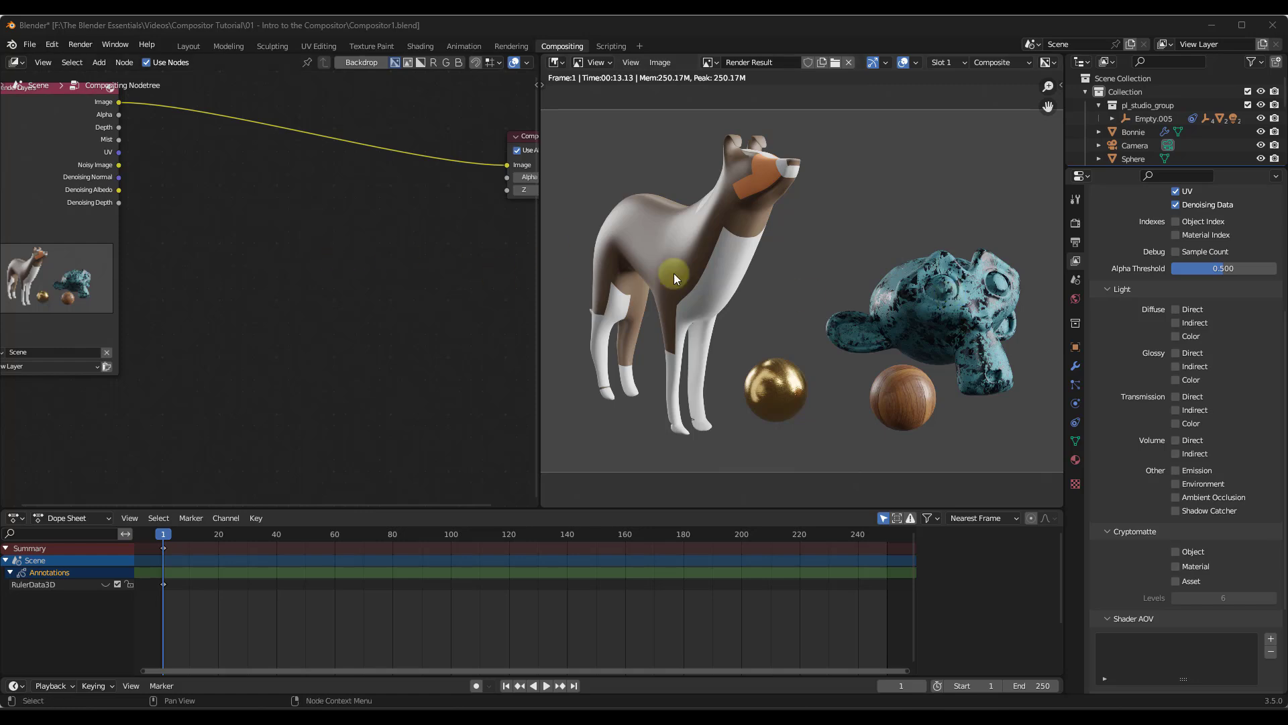
scroll(884, 243, "down", 1)
scroll(932, 219, "up", 1)
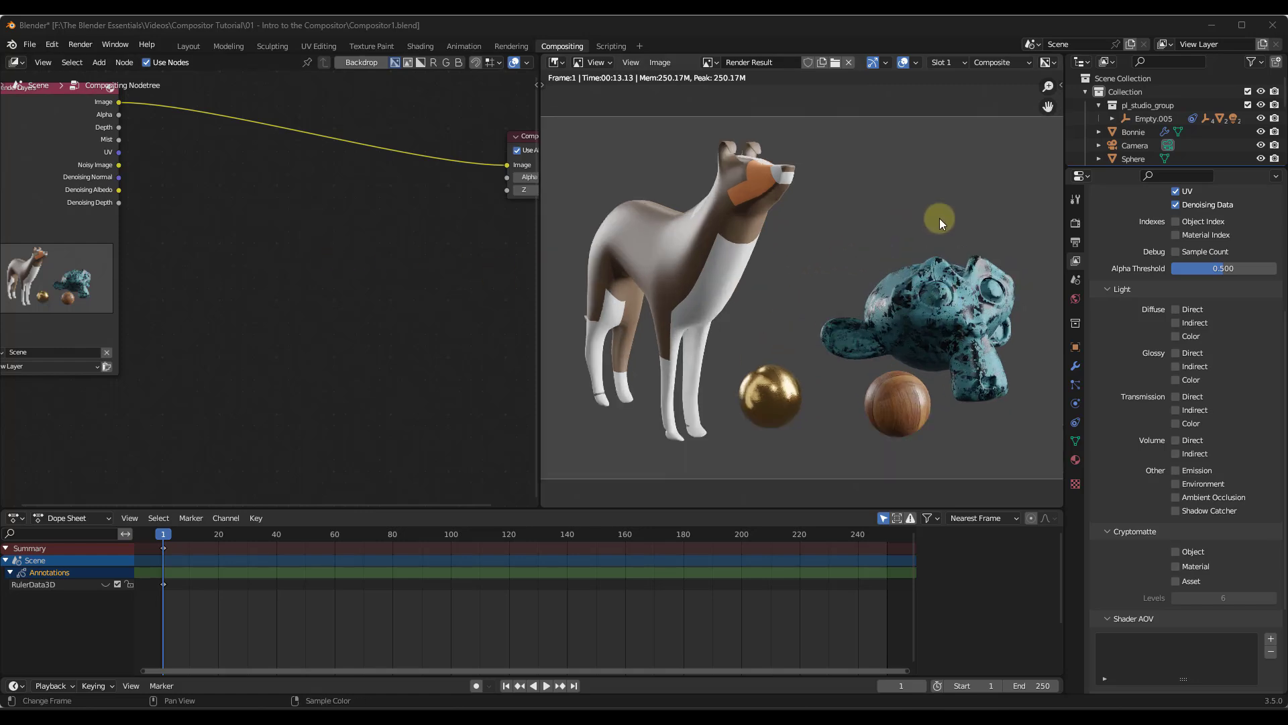
middle_click_drag(941, 219, 926, 219)
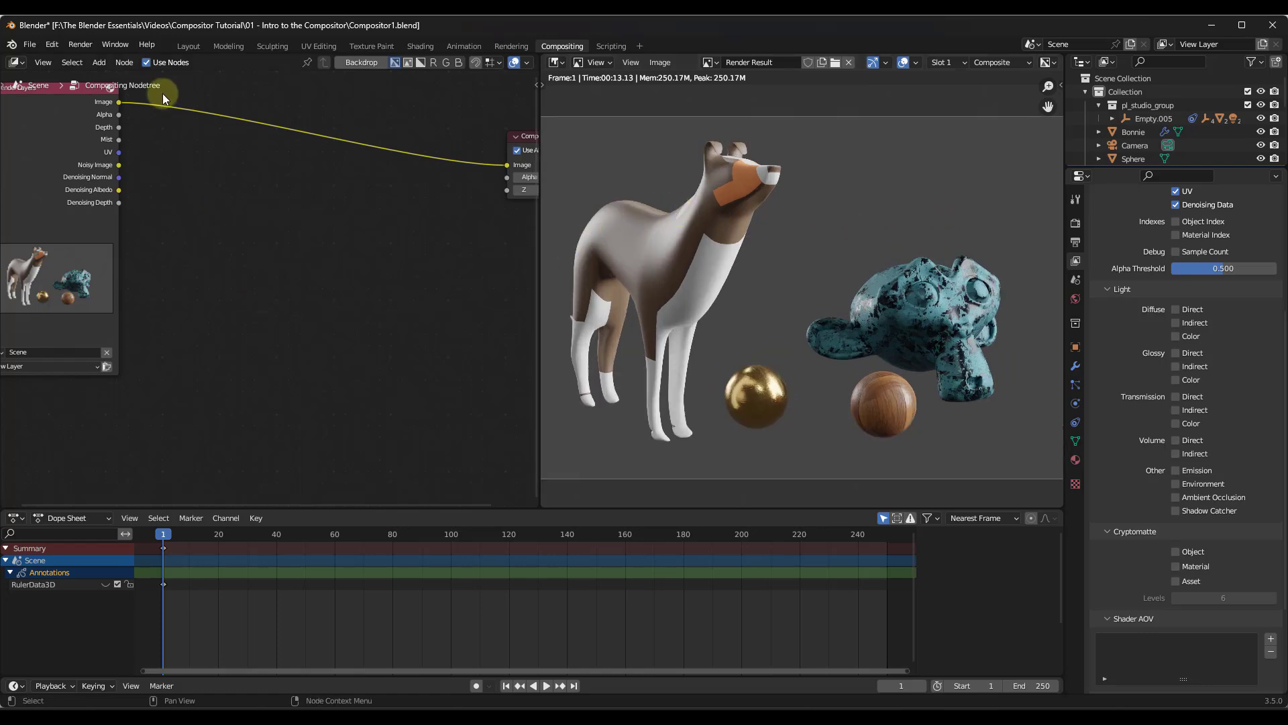
left_click(191, 47)
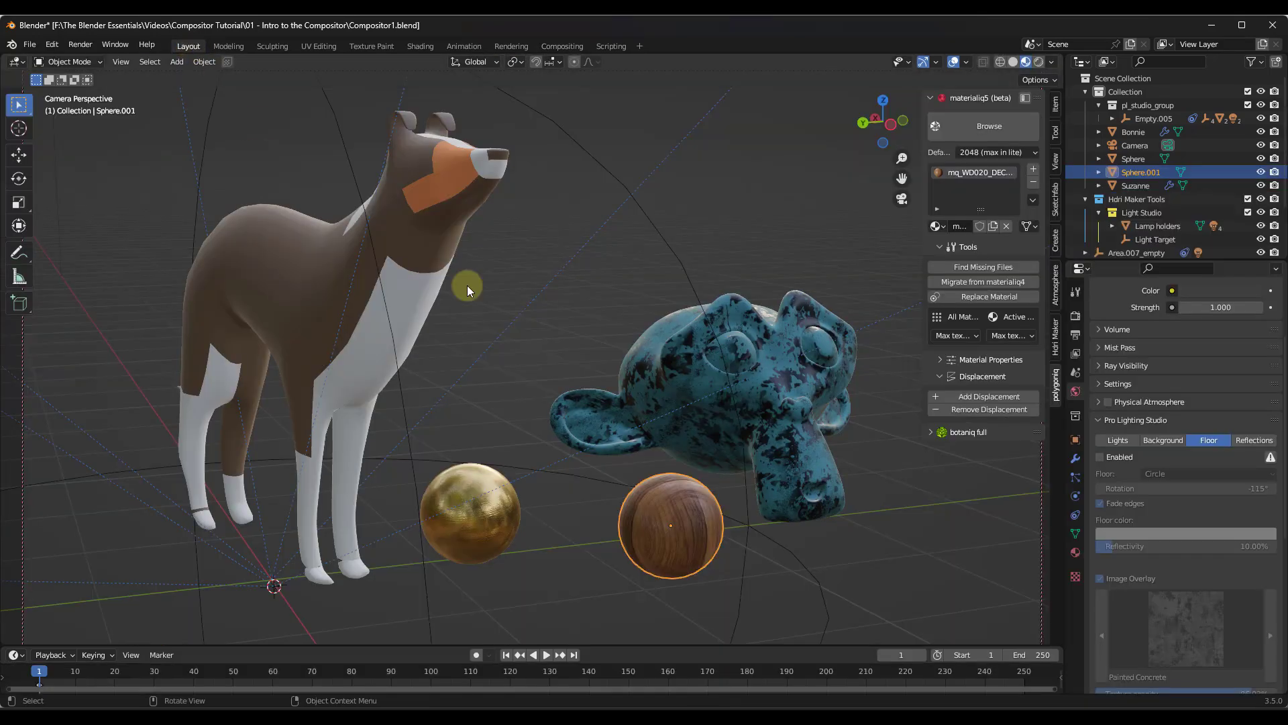
left_click(573, 44)
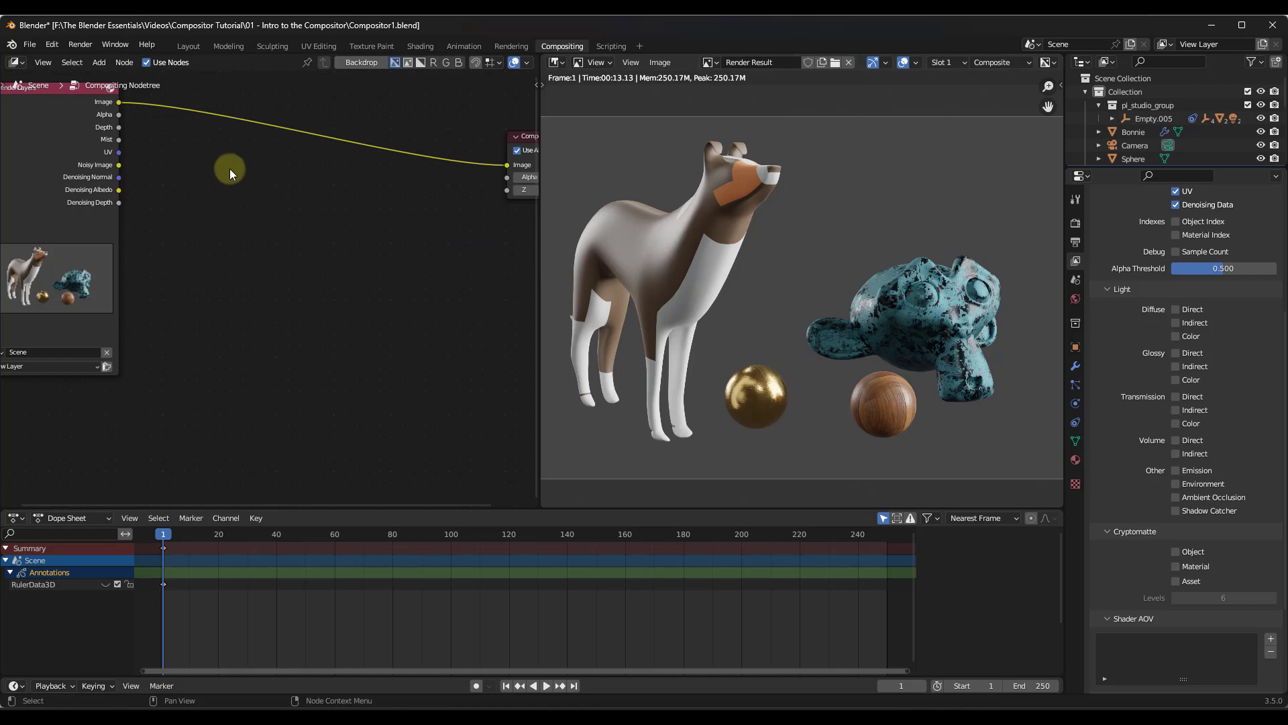
- Insert an Exposure node into the link between the Render Layers and Composite nodes
key("shift+a")
mouse_move(263, 171)
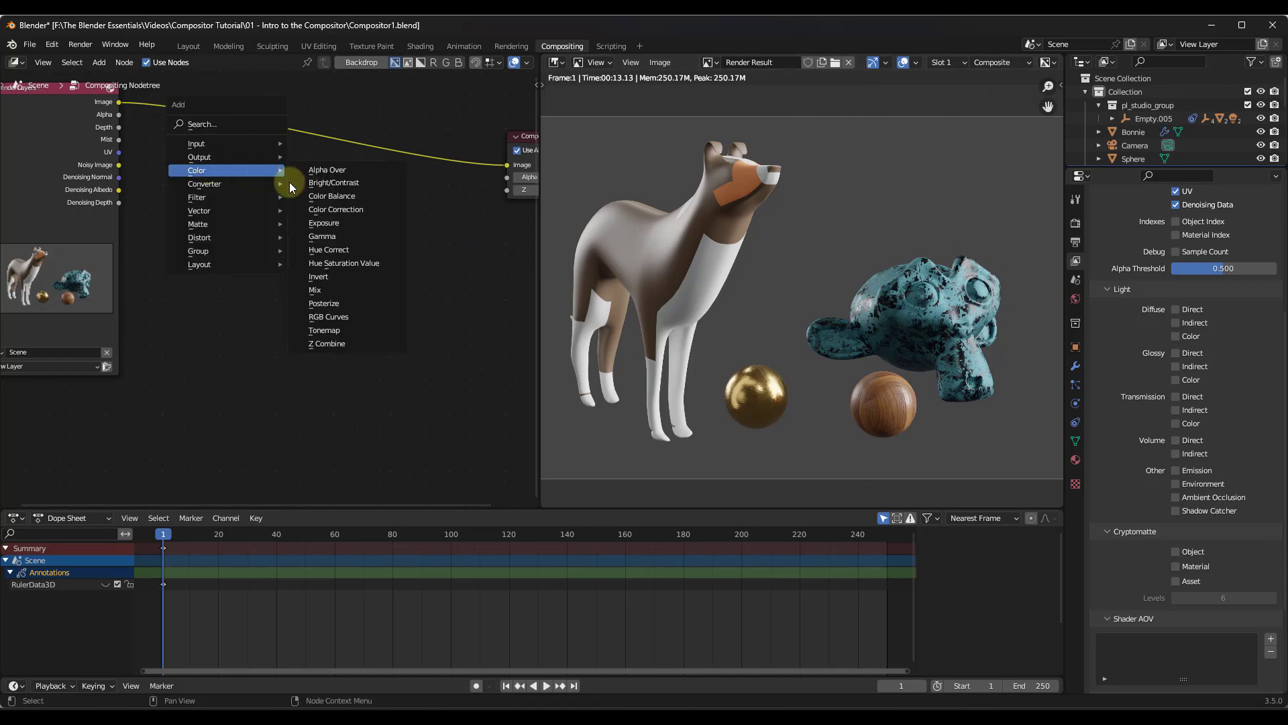
left_click(314, 223)
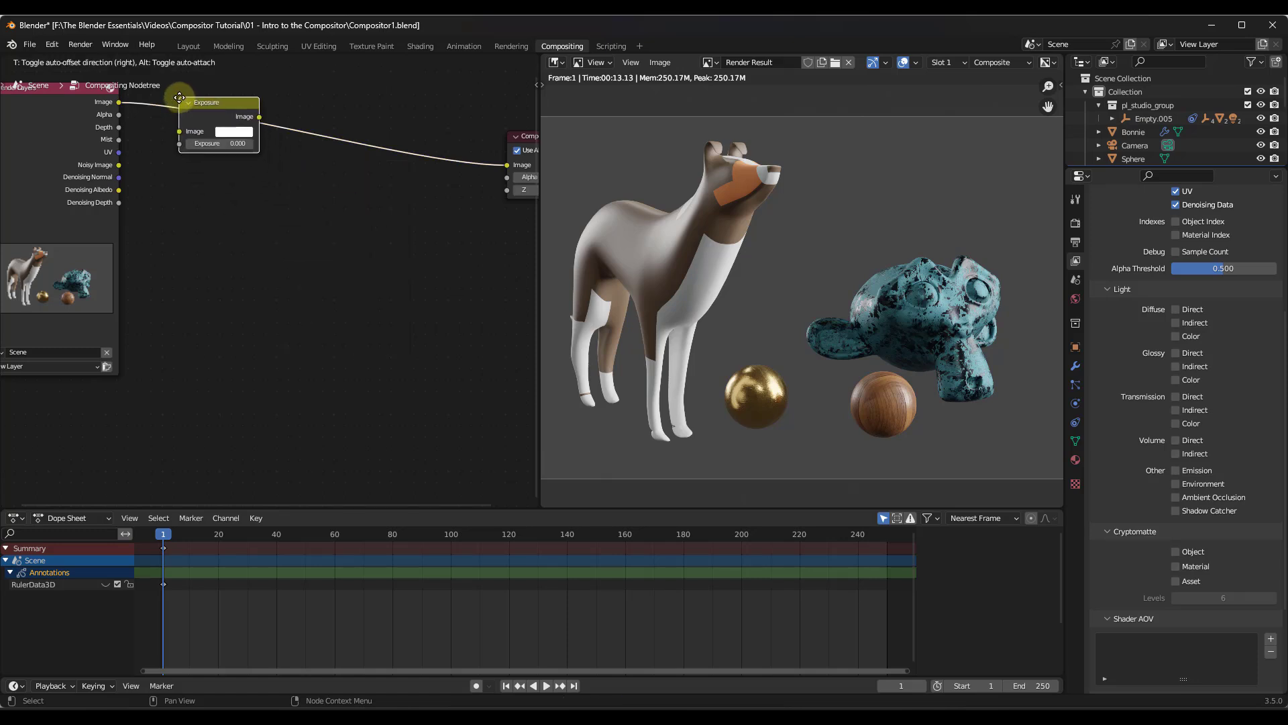
left_click(180, 98)
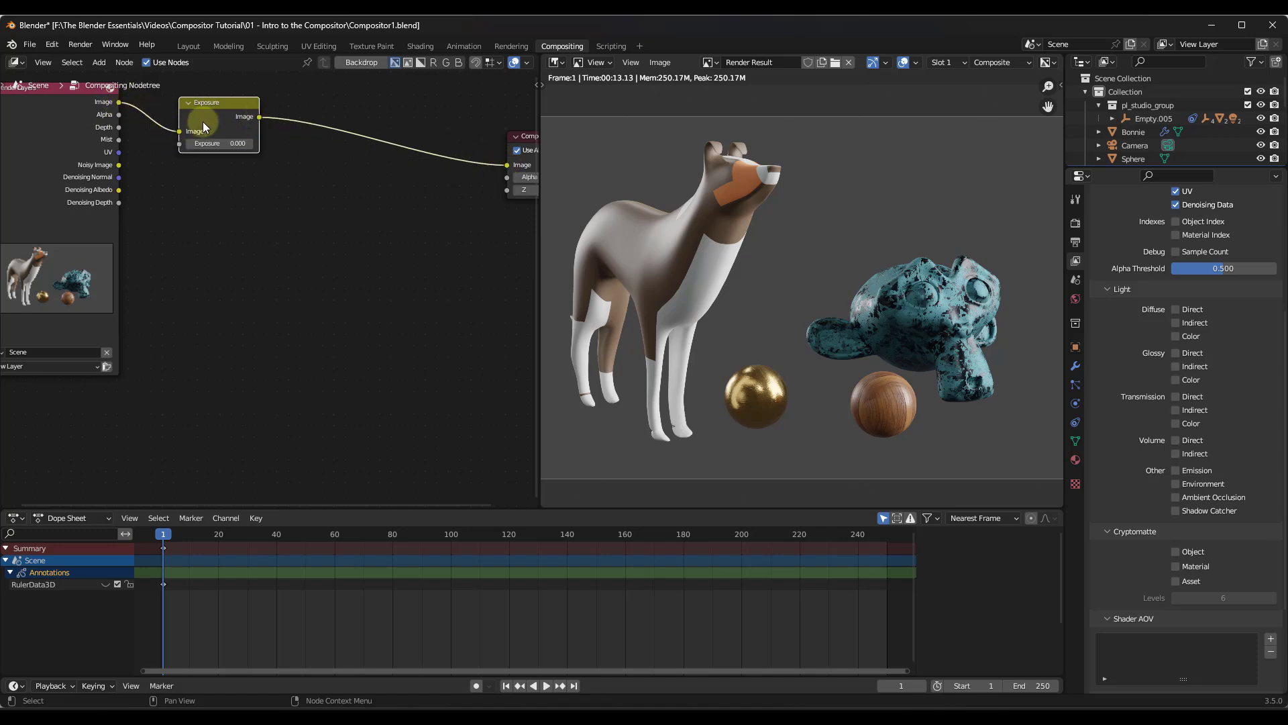
- Raise the Exposure node's exposure to 1.7 and inspect the brightened render result
left_click_drag(208, 143, 546, 308)
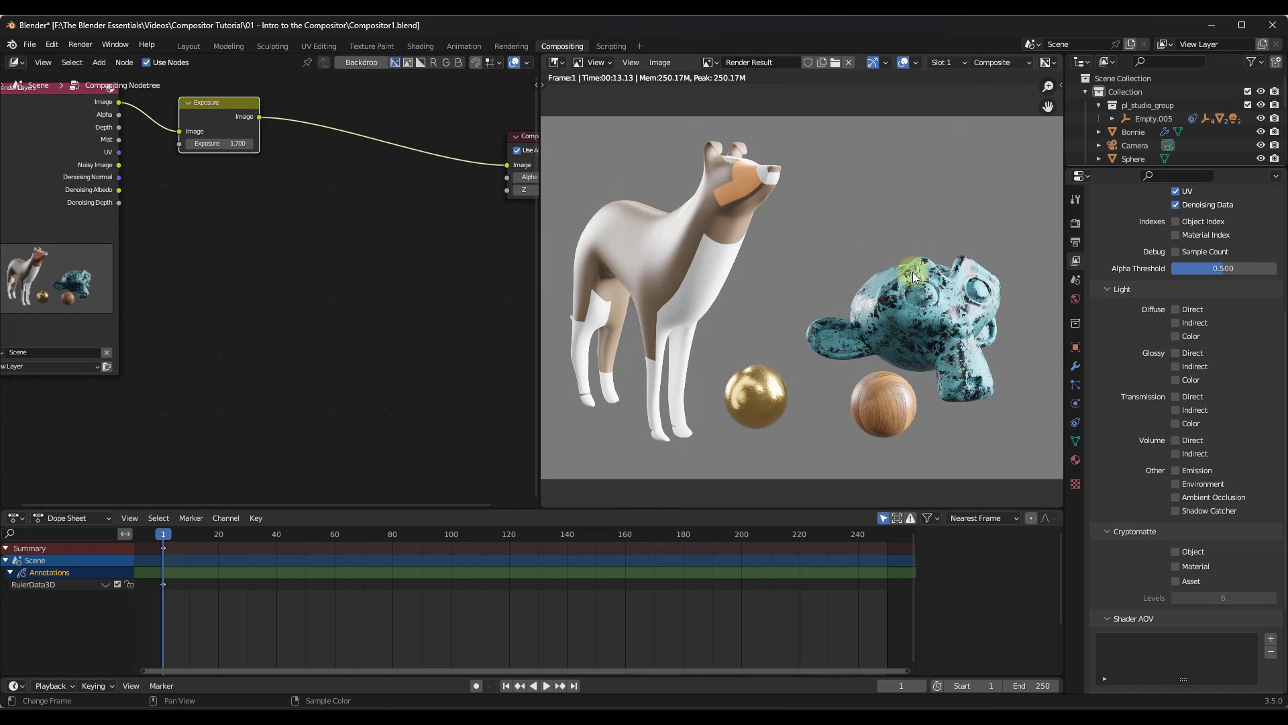
scroll(911, 271, "down", 1)
scroll(938, 263, "up", 1)
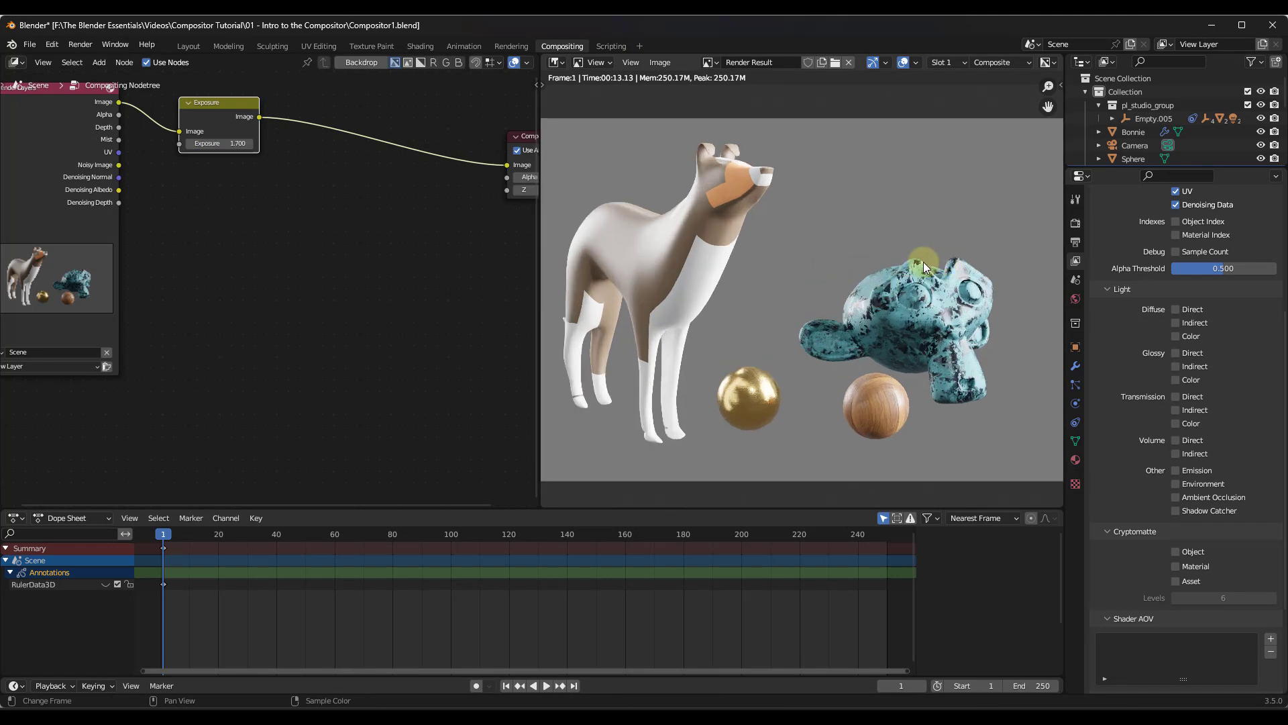
- Shift the Exposure node slightly right and down and set its exposure to 0.7
mouse_move(225, 142)
left_mouse_down()
mouse_move(550, 312)
mouse_move(530, 316)
mouse_move(547, 315)
mouse_move(226, 133)
mouse_move(239, 137)
left_mouse_up()
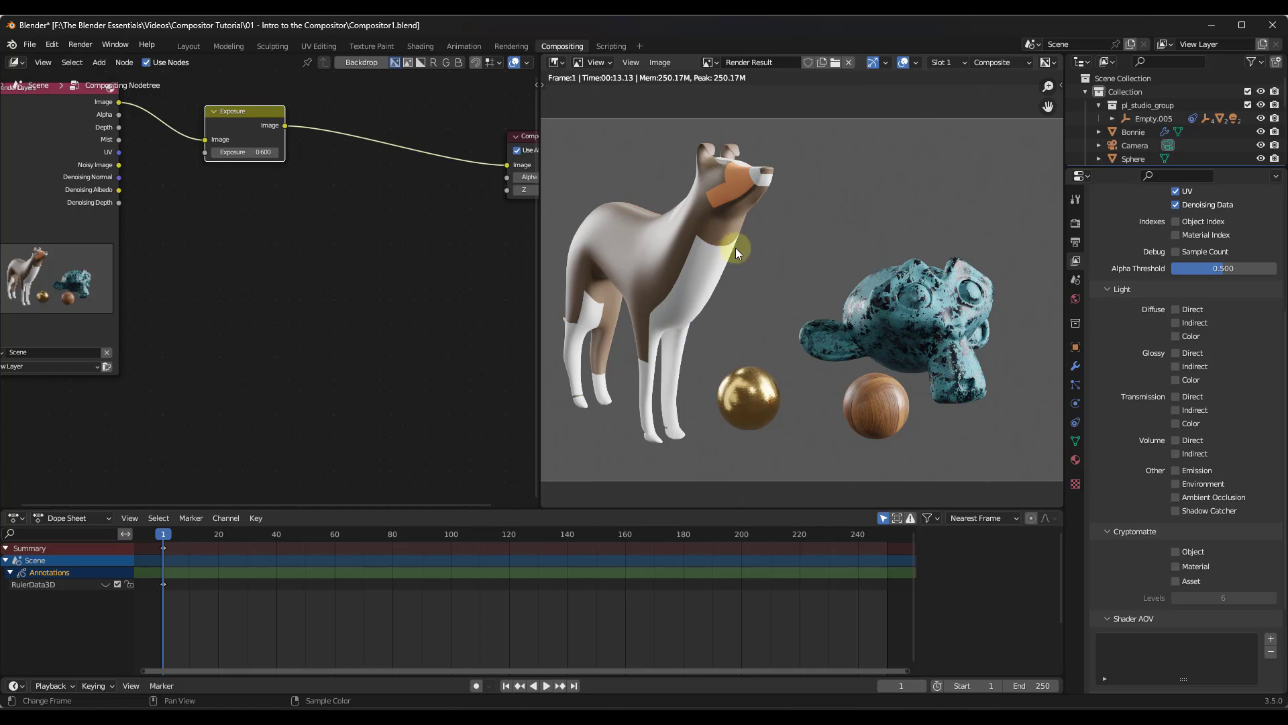
scroll(698, 243, "down", 1)
scroll(637, 236, "up", 1)
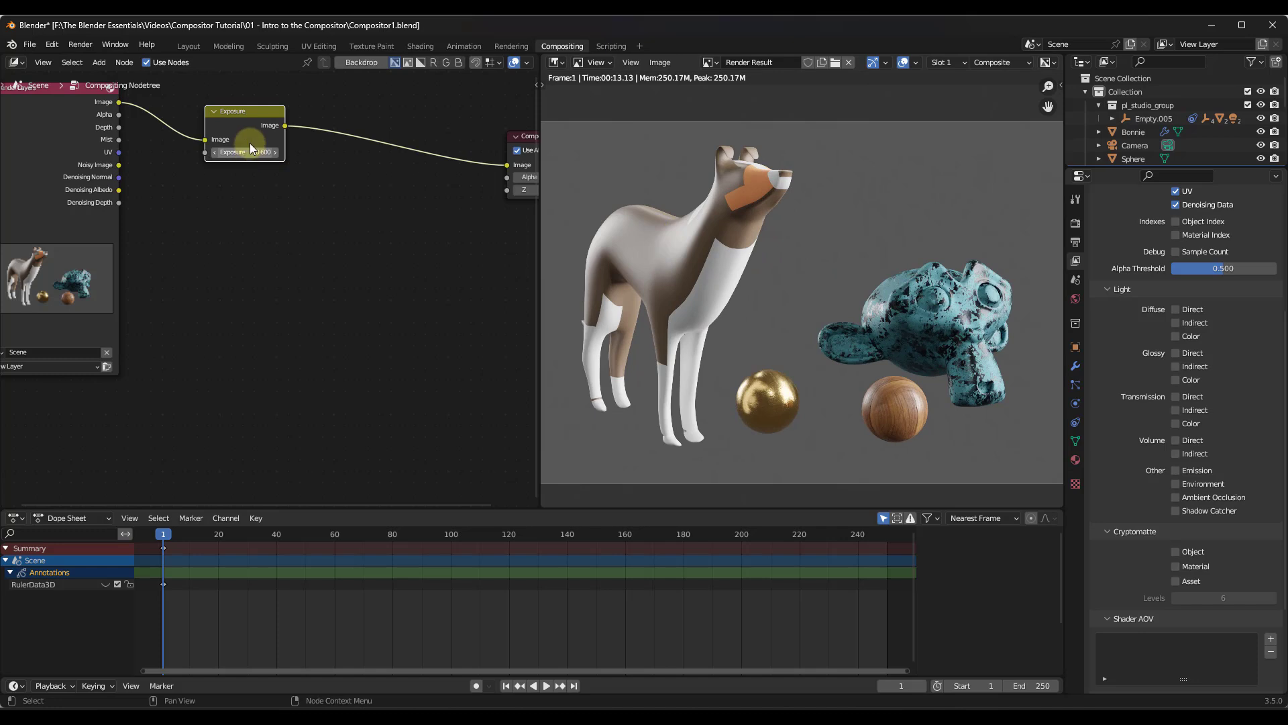
left_click_drag(242, 153, 222, 153)
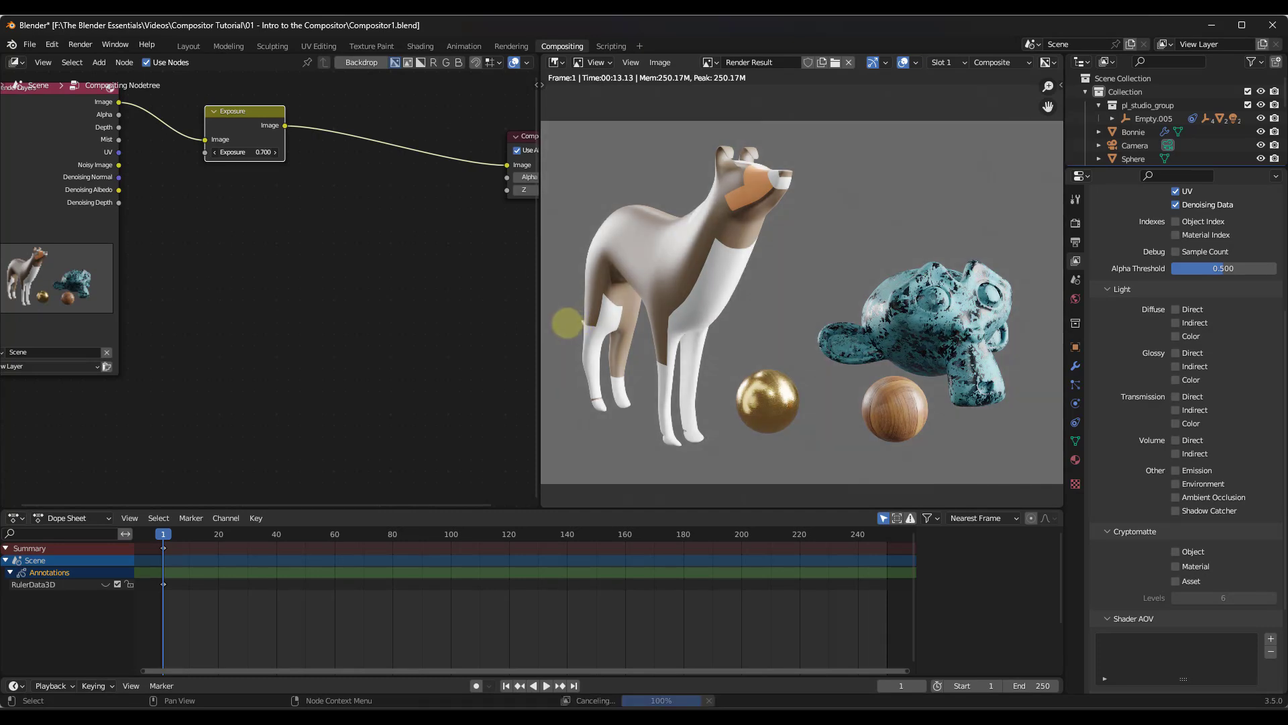
- Move the Exposure node down and connect the Render Layers Image output directly to the Composite node's Image input, bypassing it
left_click_drag(245, 133, 264, 258)
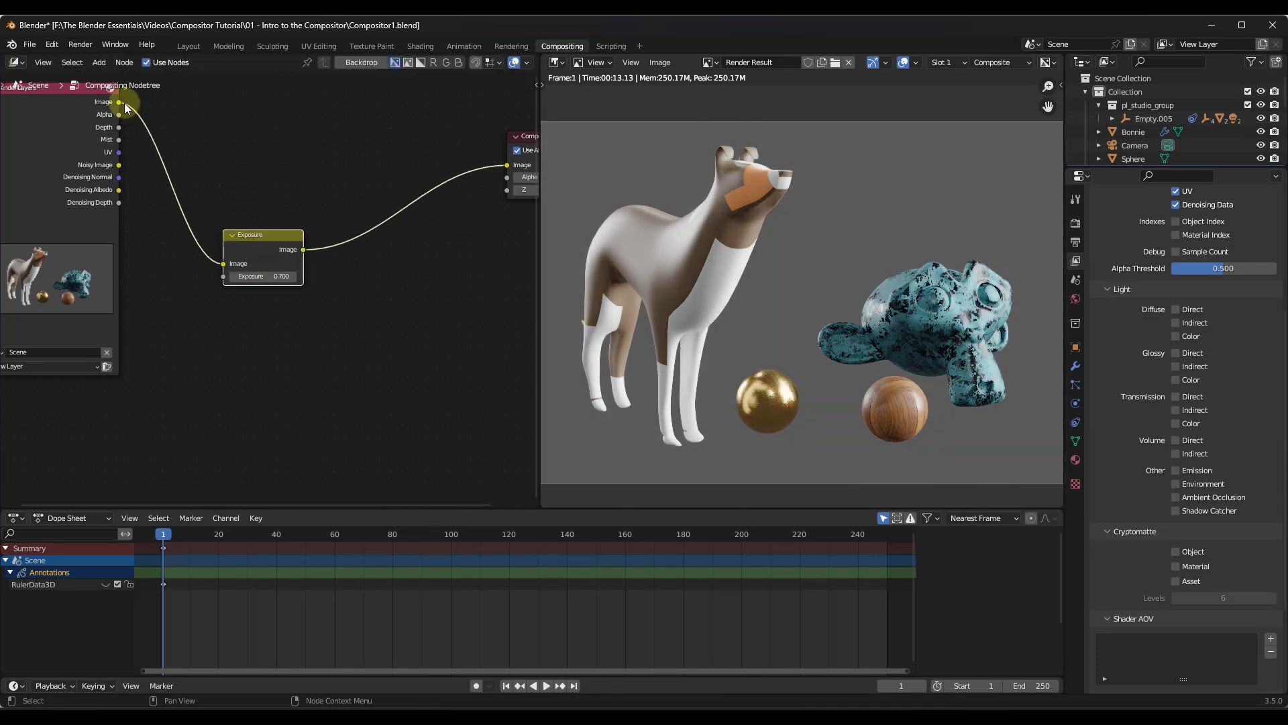
left_click_drag(118, 102, 504, 164)
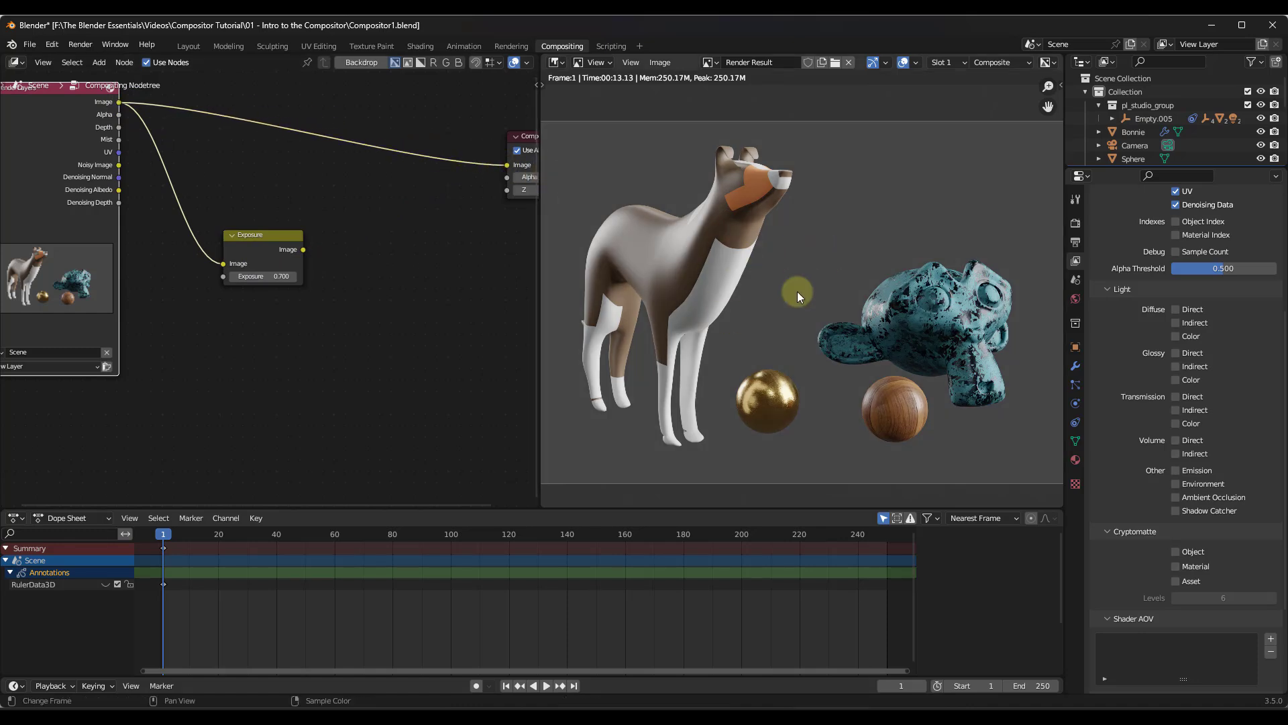
- Wire the Exposure node back in between the Render Layers Image output and the Composite node's Image input
left_click_drag(269, 243, 507, 165)
left_click_drag(292, 300, 302, 284)
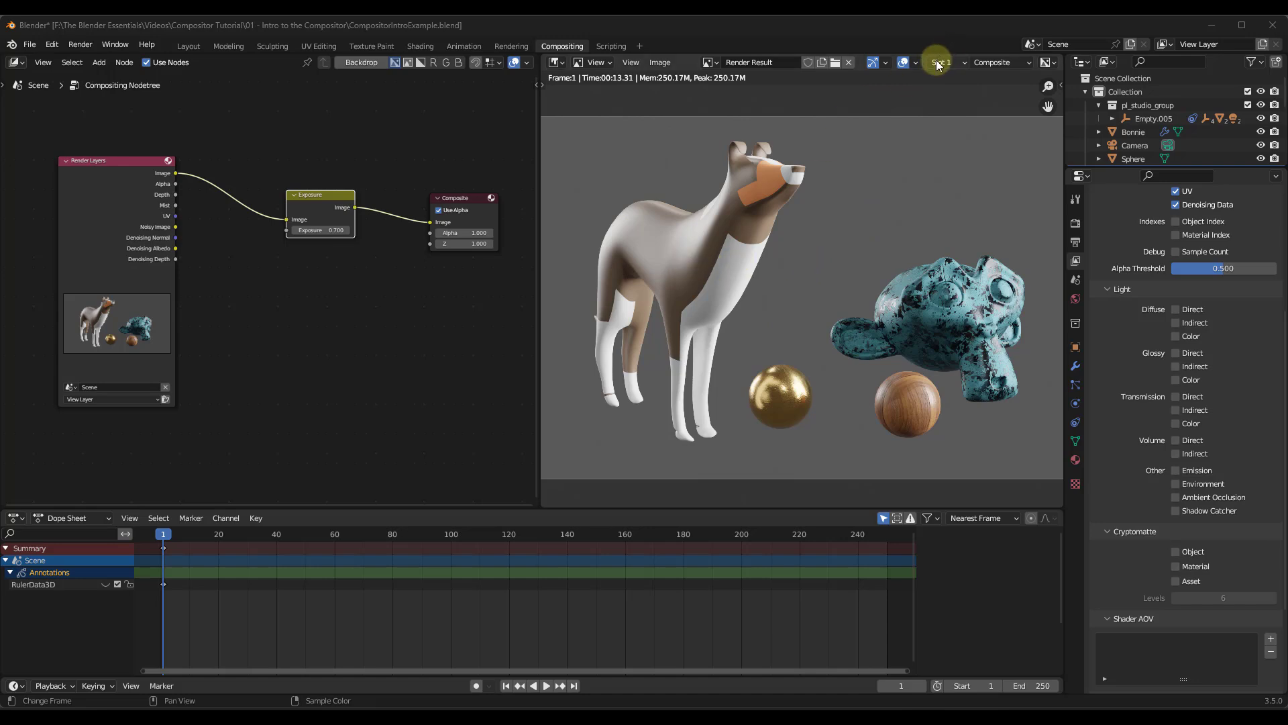
- Switch the render result from Composite to View Layer and look at its Depth and Mist passes
left_click(1005, 67)
left_click(1005, 63)
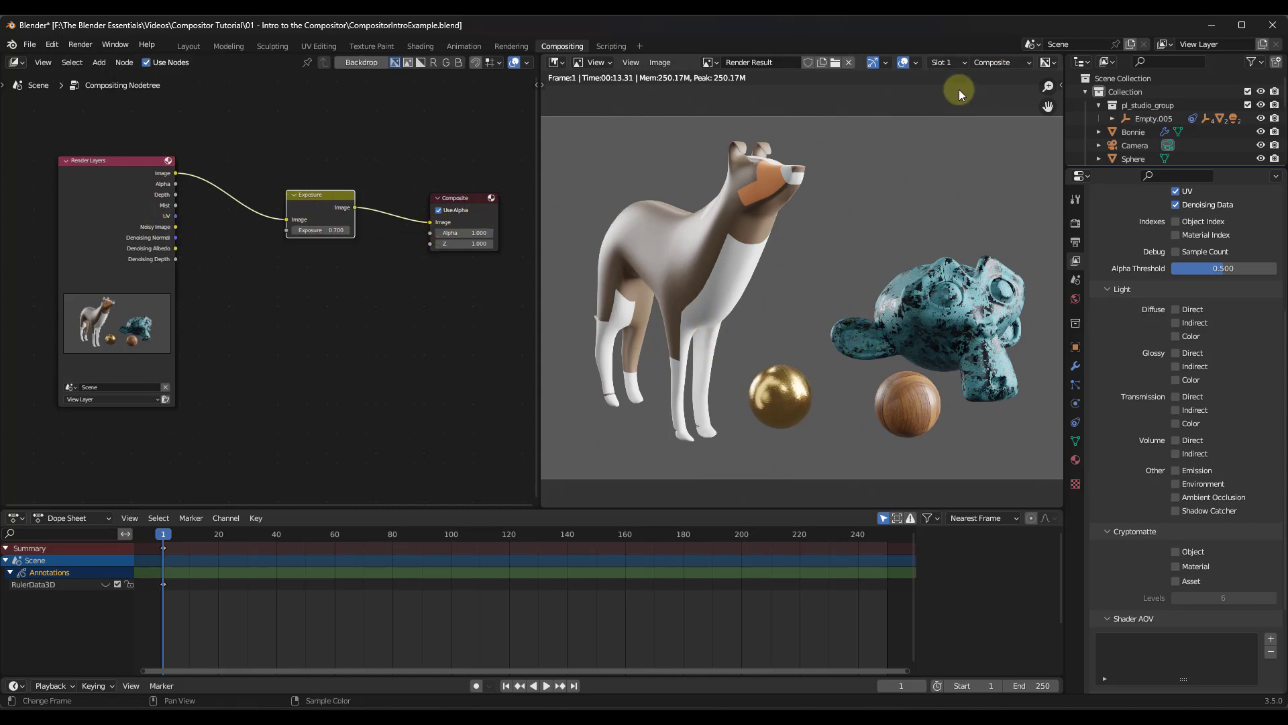
left_click(993, 62)
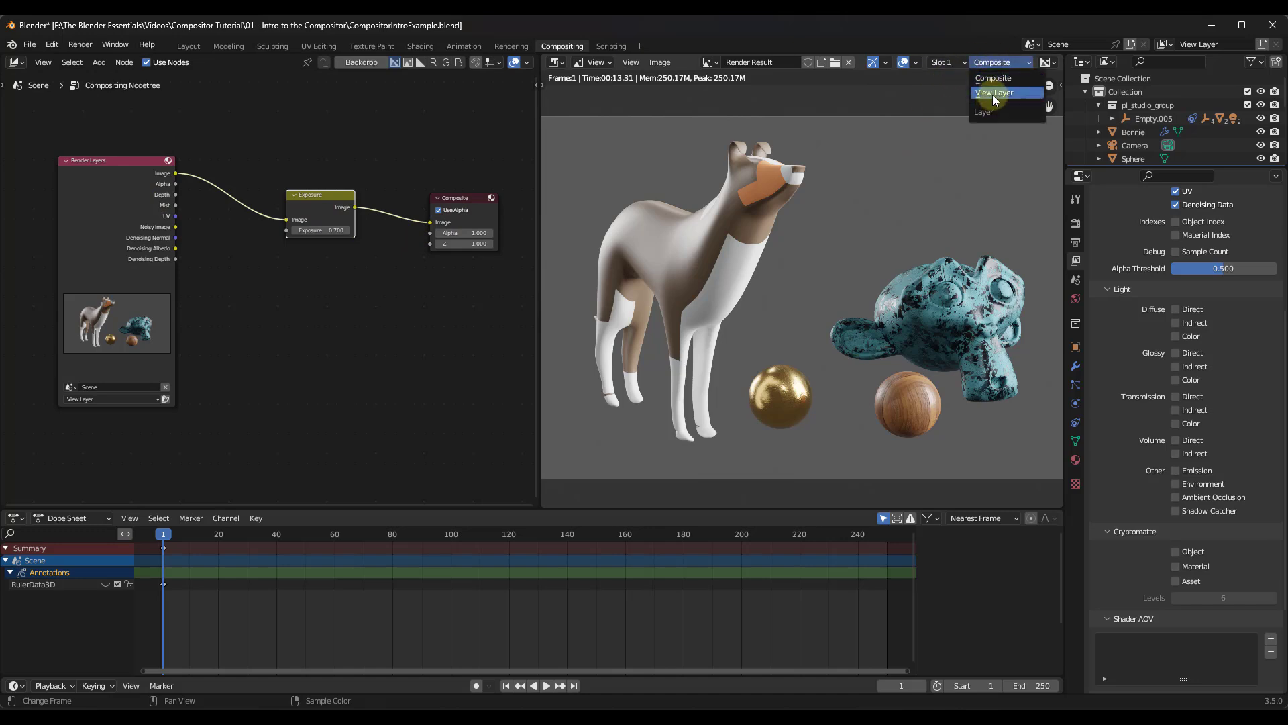
left_click(993, 93)
left_click(1028, 65)
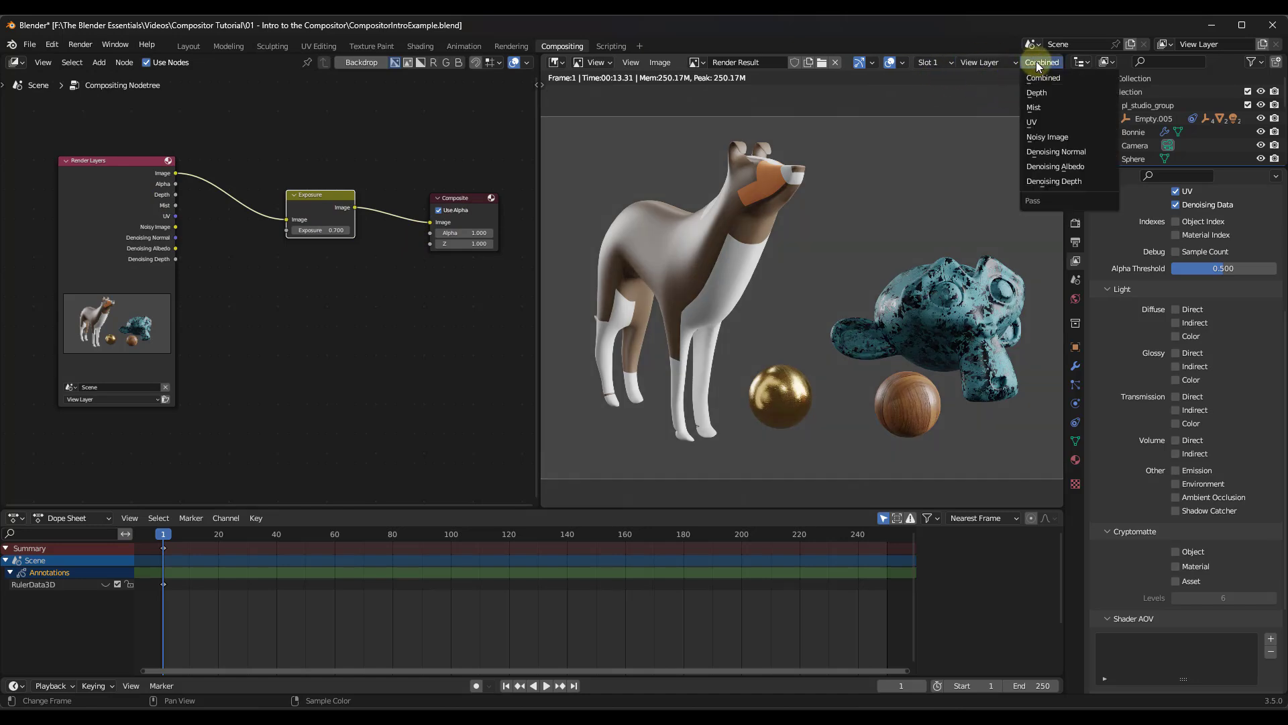
left_click(1038, 94)
left_click(1039, 62)
left_click(1035, 107)
- View the UV, Noisy Image, Denoising Normal and Denoising Depth passes one after another in the render result
left_click(1037, 64)
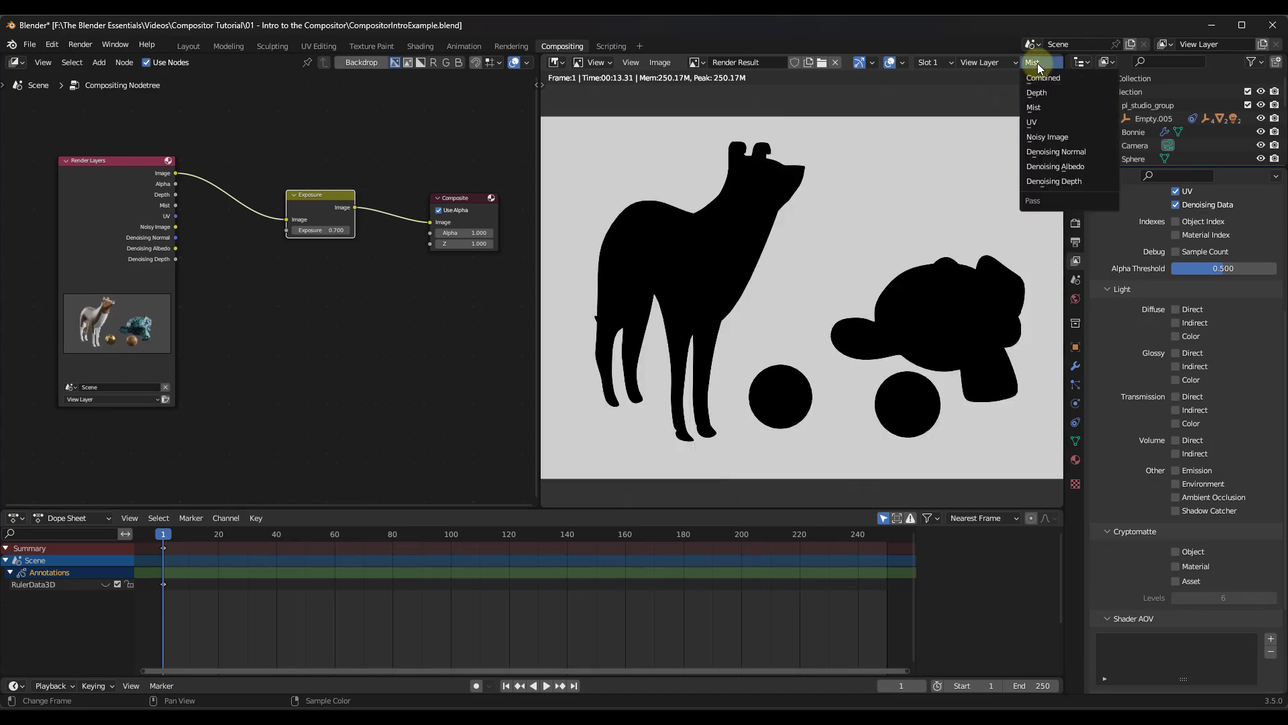
left_click(1032, 122)
left_click(1034, 64)
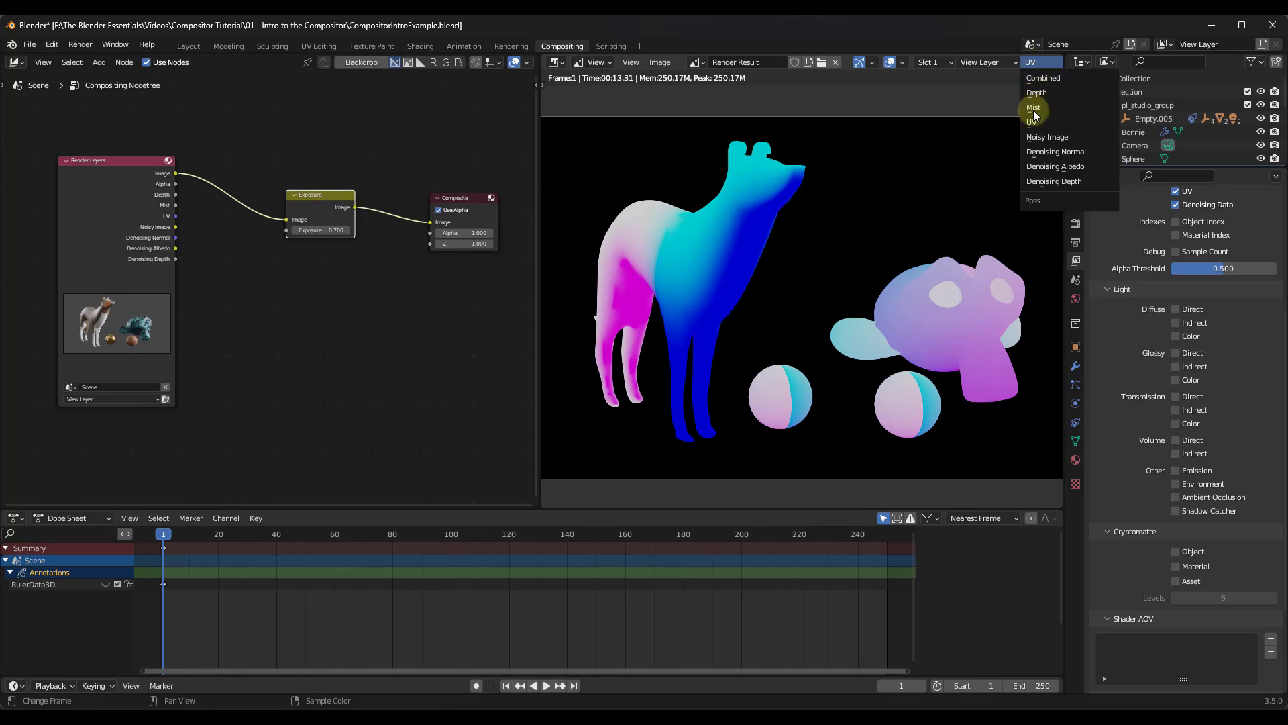
left_click(1040, 140)
left_click(1036, 62)
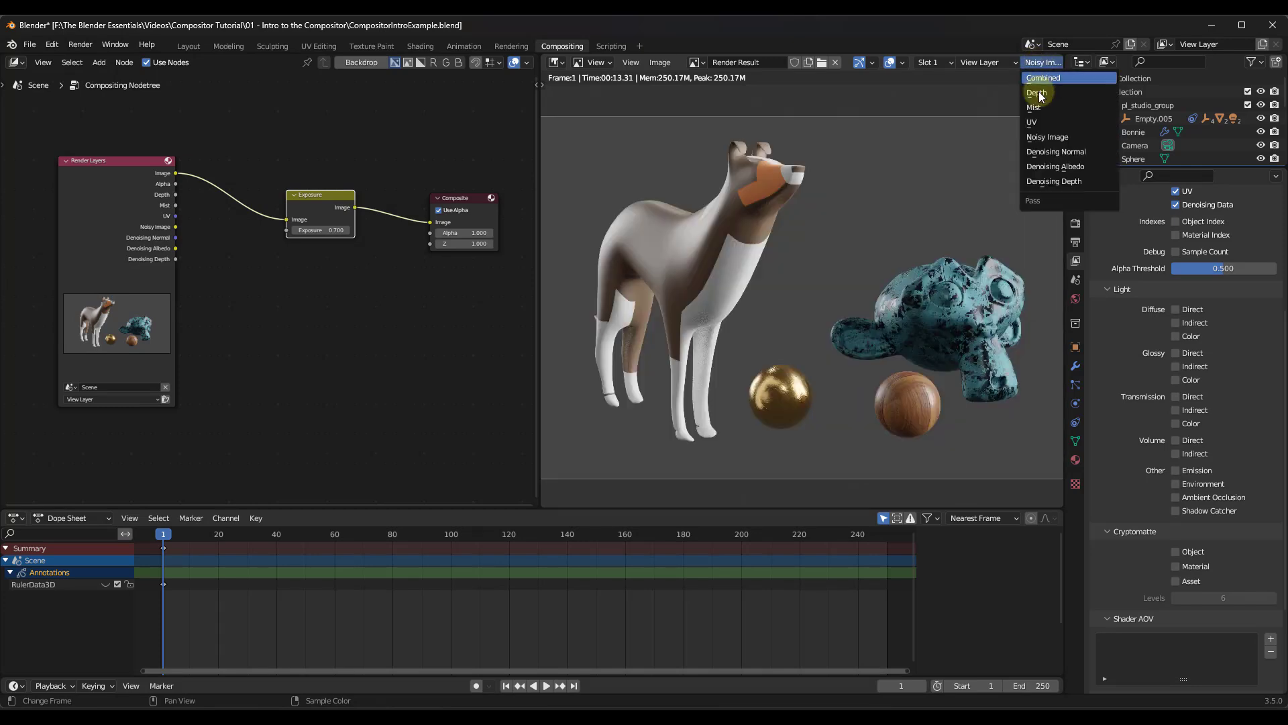
left_click(1042, 152)
left_click(1040, 62)
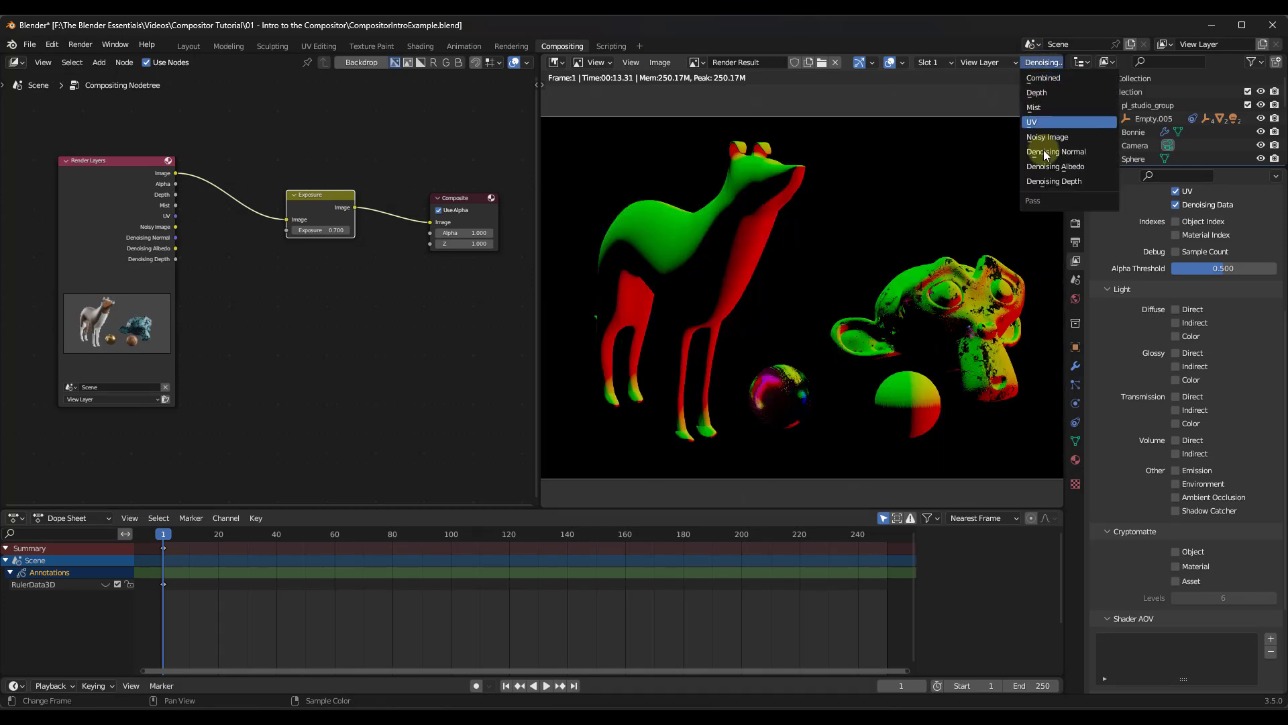
left_click(1039, 177)
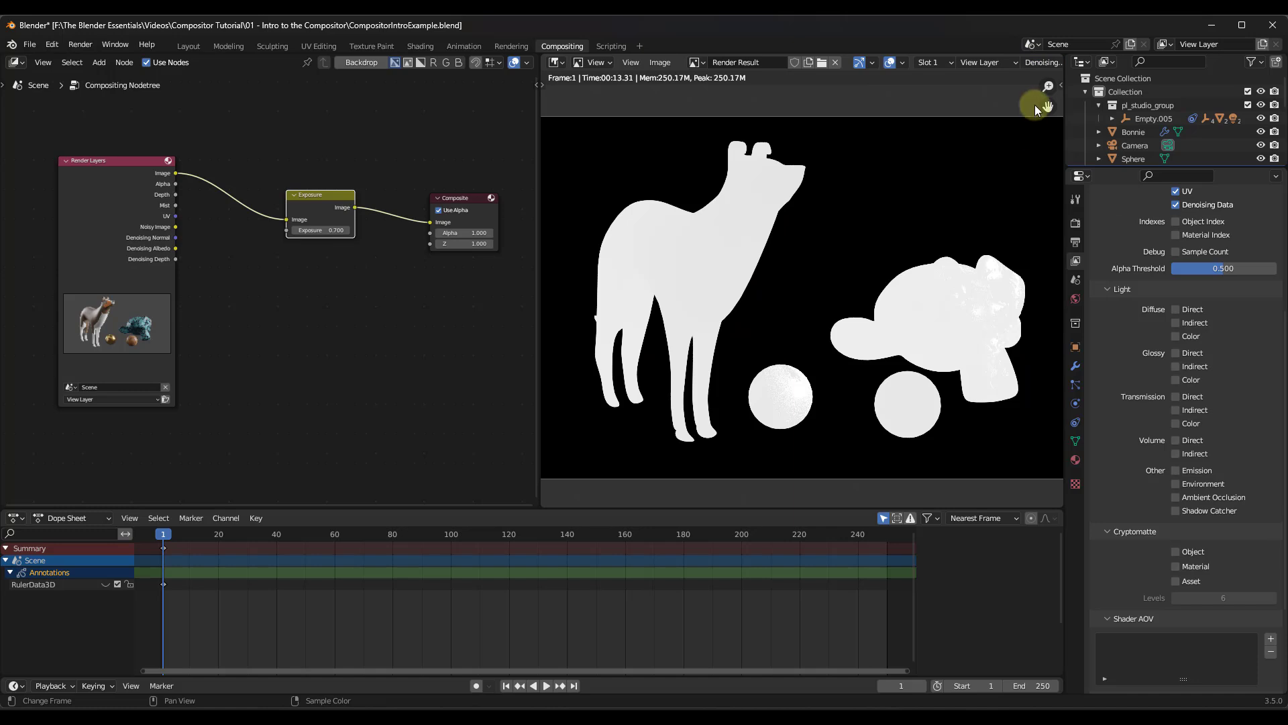
left_click(1035, 65)
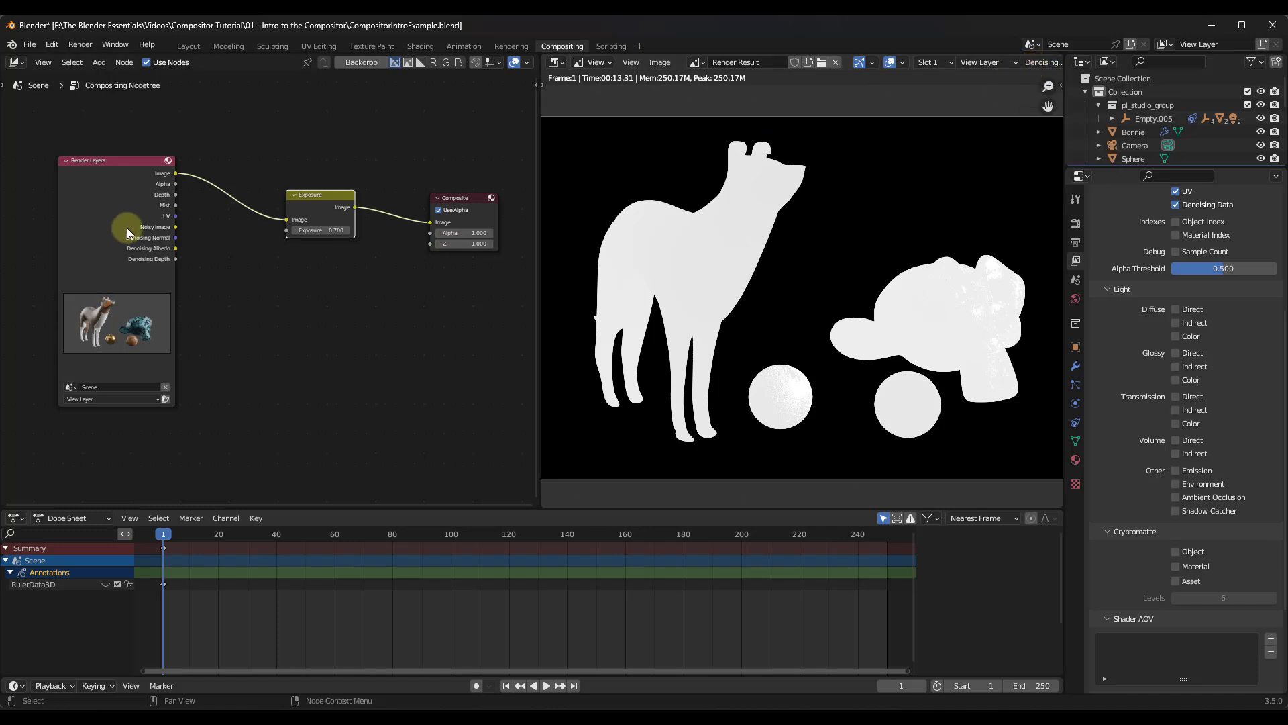
- Compare the Render Layers outputs with the view layer's pass settings and enable the Normal data pass
scroll(118, 219, "up", 5)
scroll(168, 214, "down", 3)
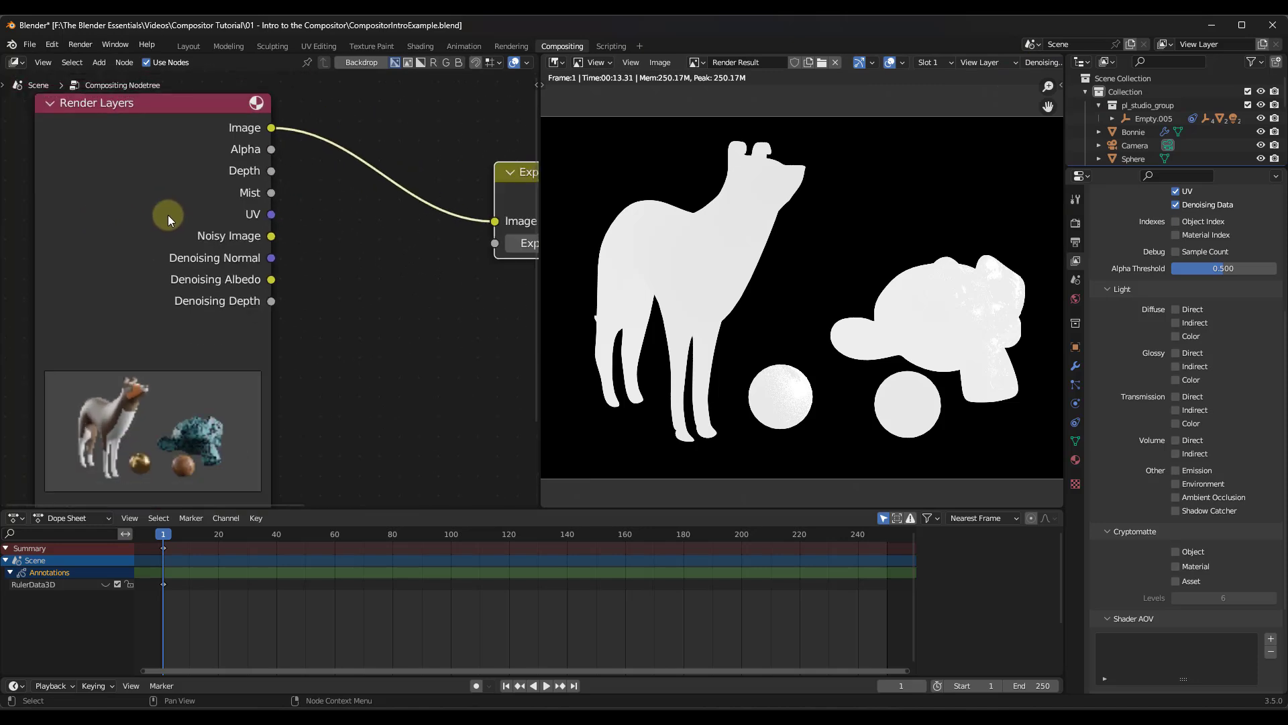
scroll(124, 175, "down", 1)
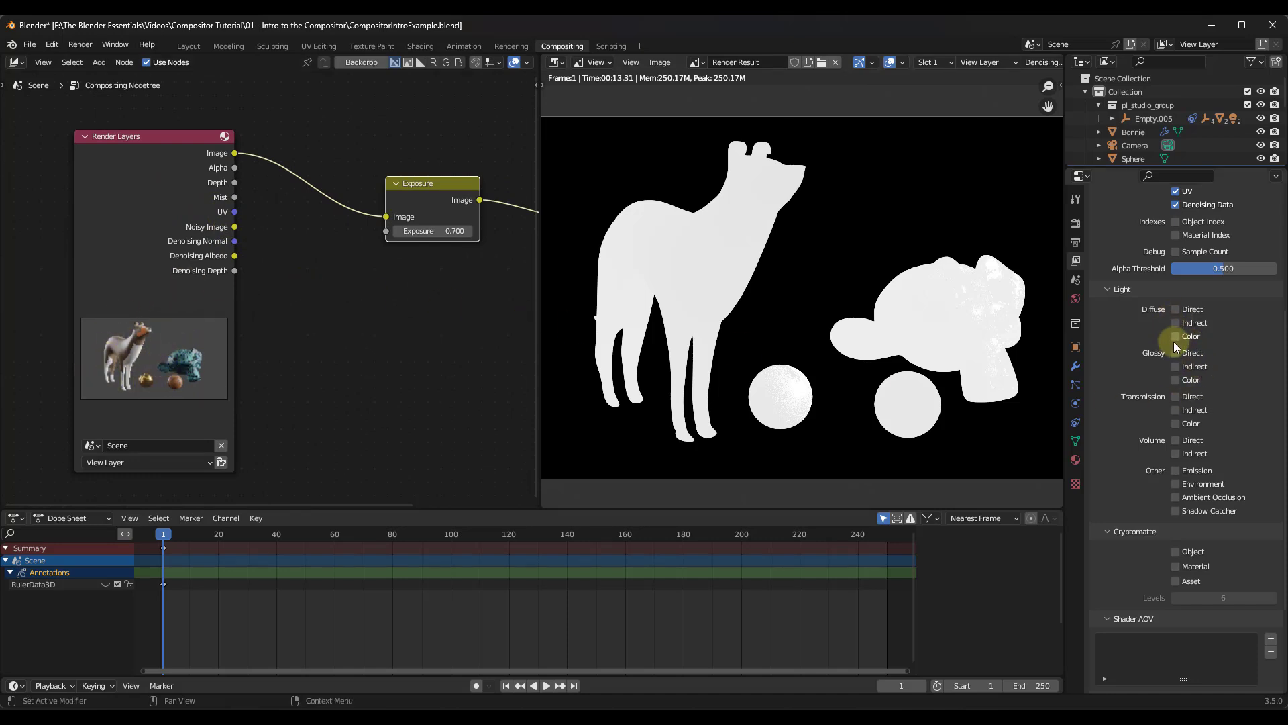
scroll(1174, 344, "down", 5)
scroll(1175, 353, "up", 7)
scroll(1174, 362, "up", 4)
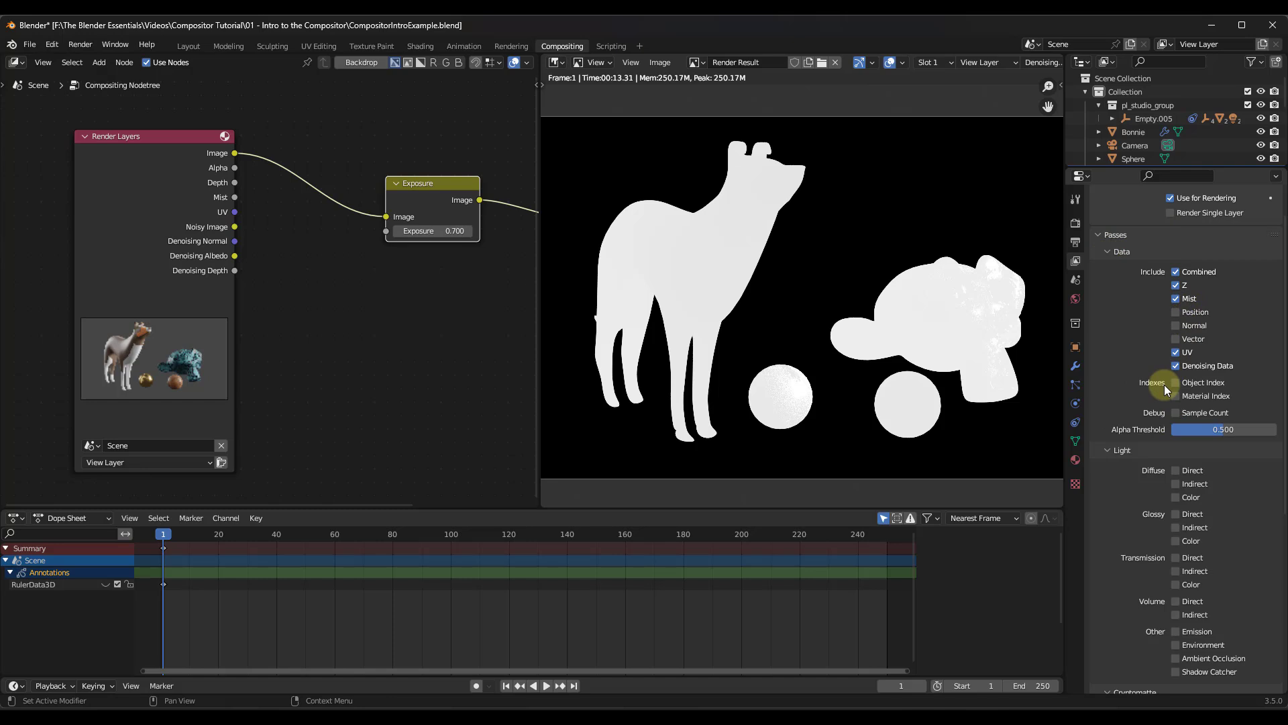
left_click(1175, 325)
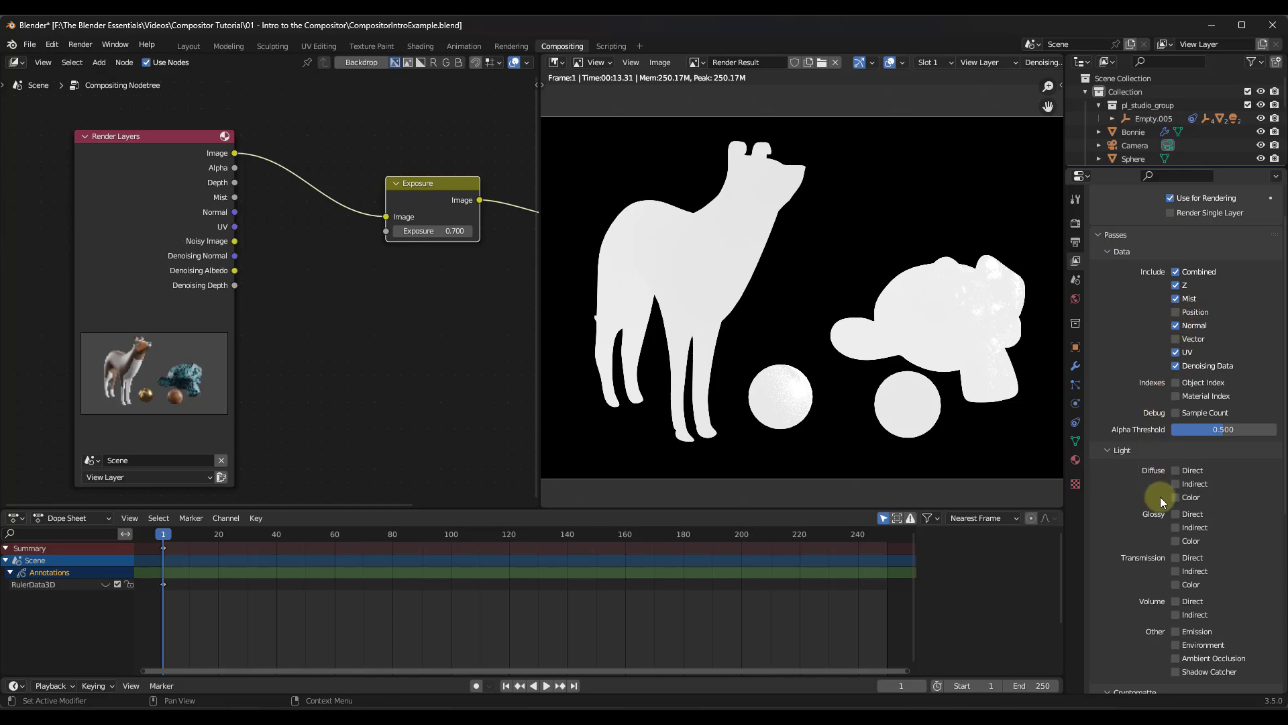
- Enable the Ambient Occlusion and Emission light passes and shift the Render Layers node slightly up and right
scroll(1161, 510, "down", 1)
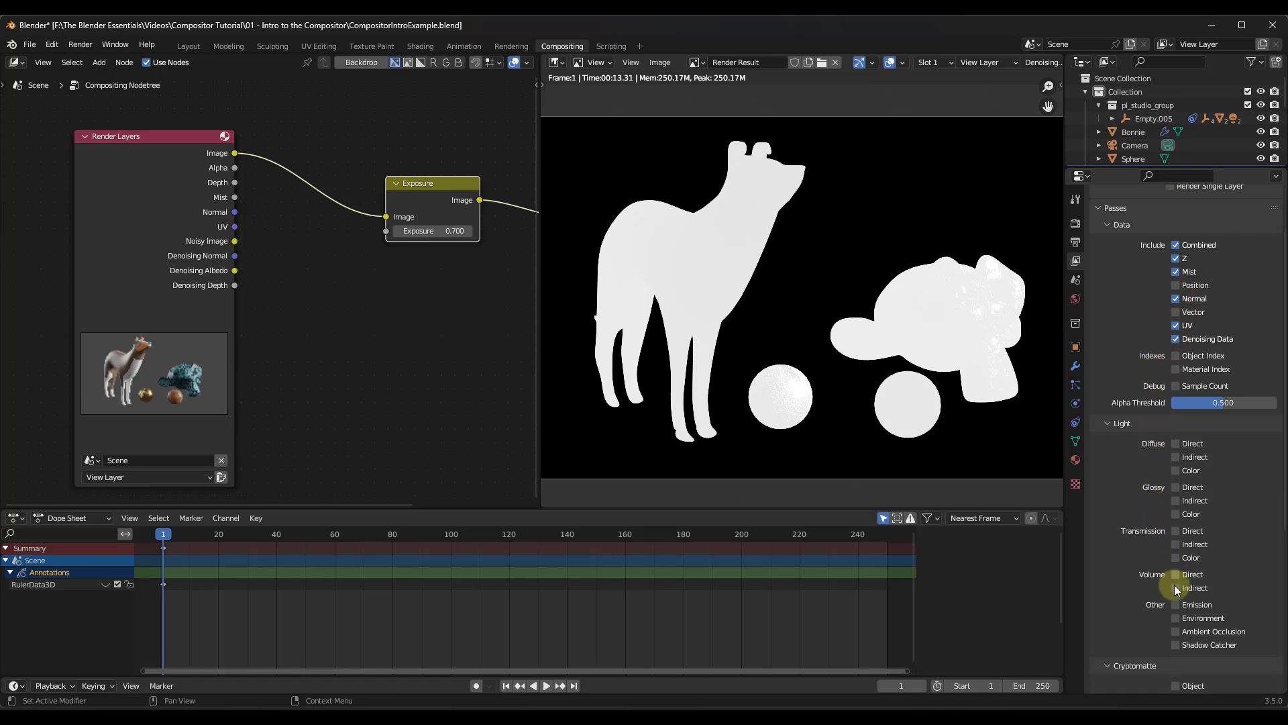
left_click(1176, 631)
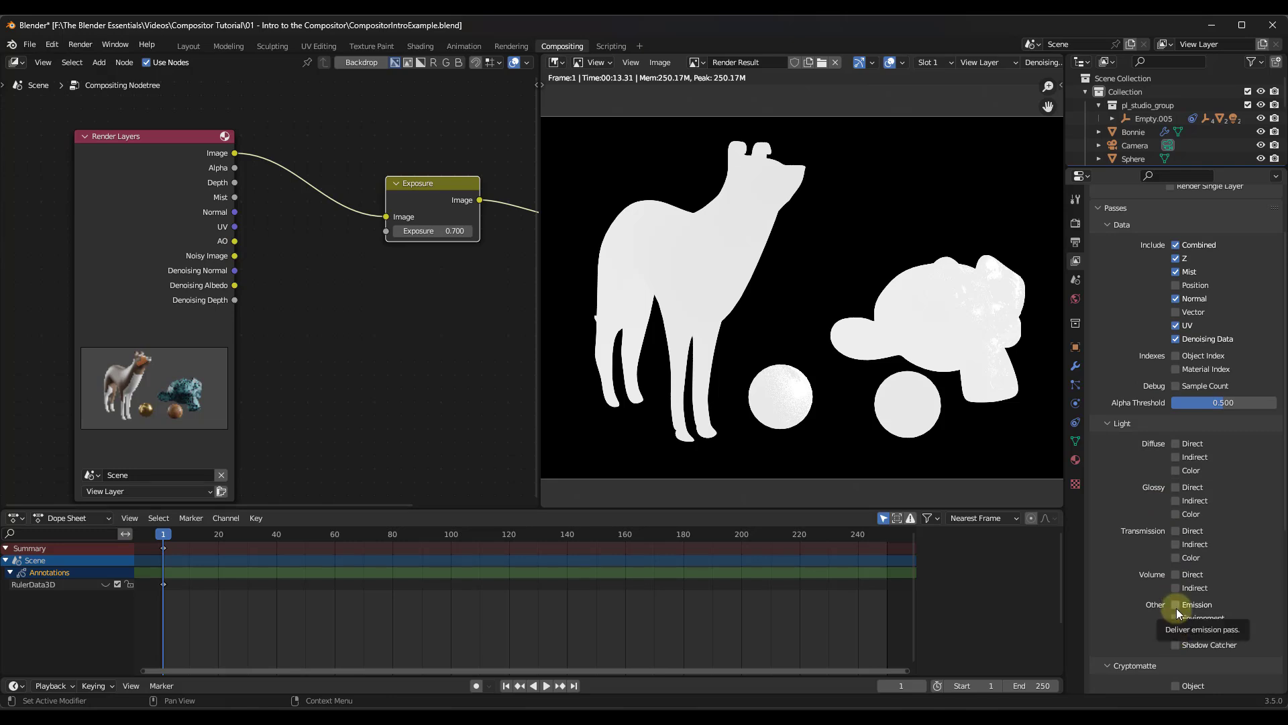
left_click(1176, 605)
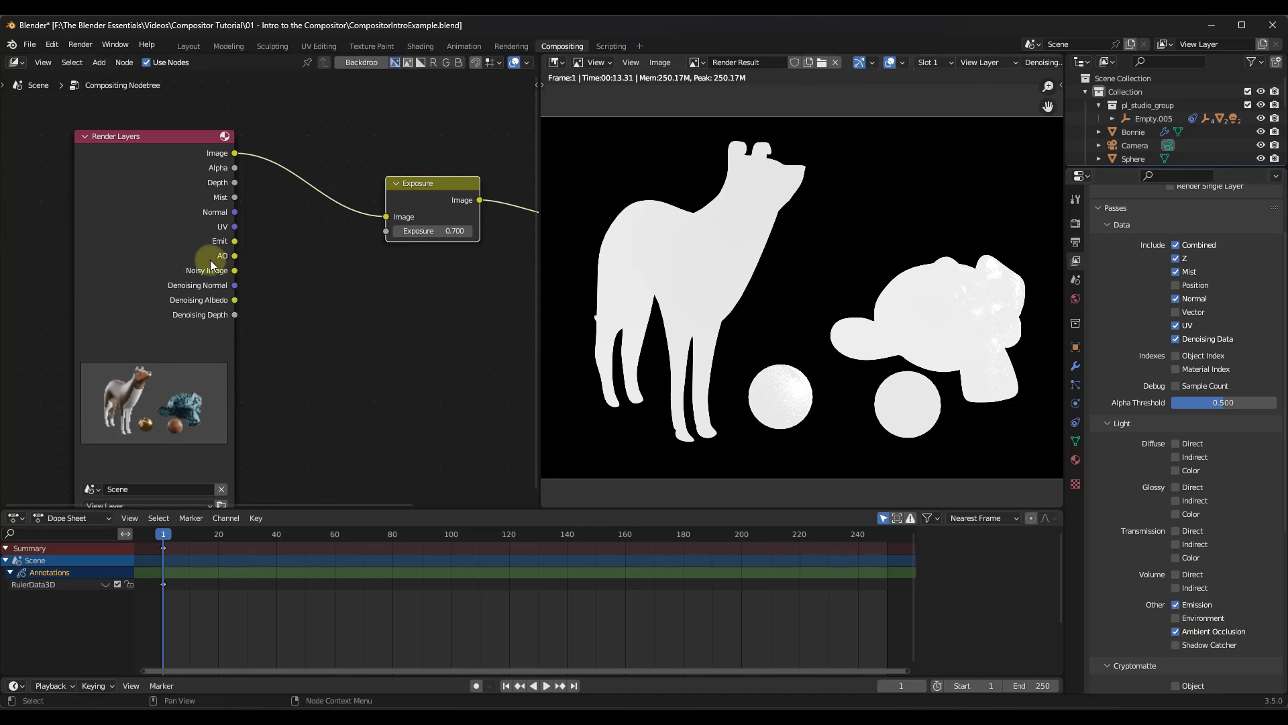
left_click_drag(196, 252, 222, 232)
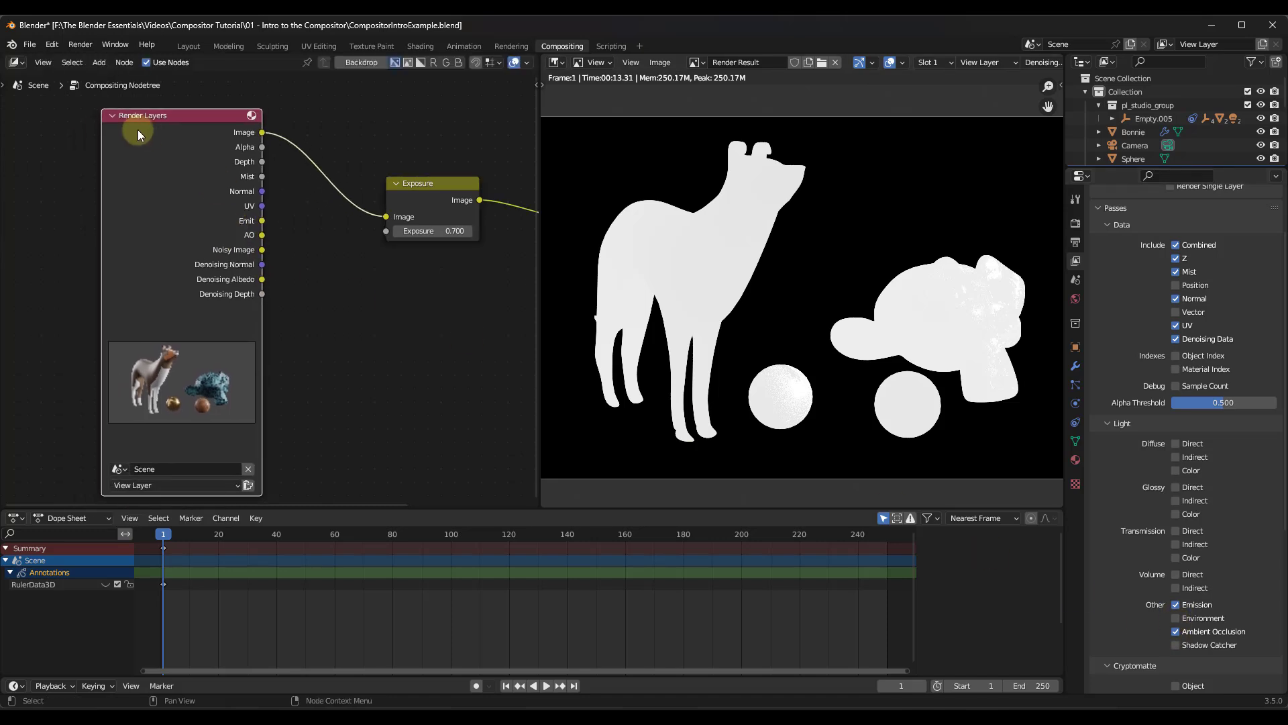
- Check which passes the existing render offers, and render the image again to generate the newly enabled ones
left_click(1044, 62)
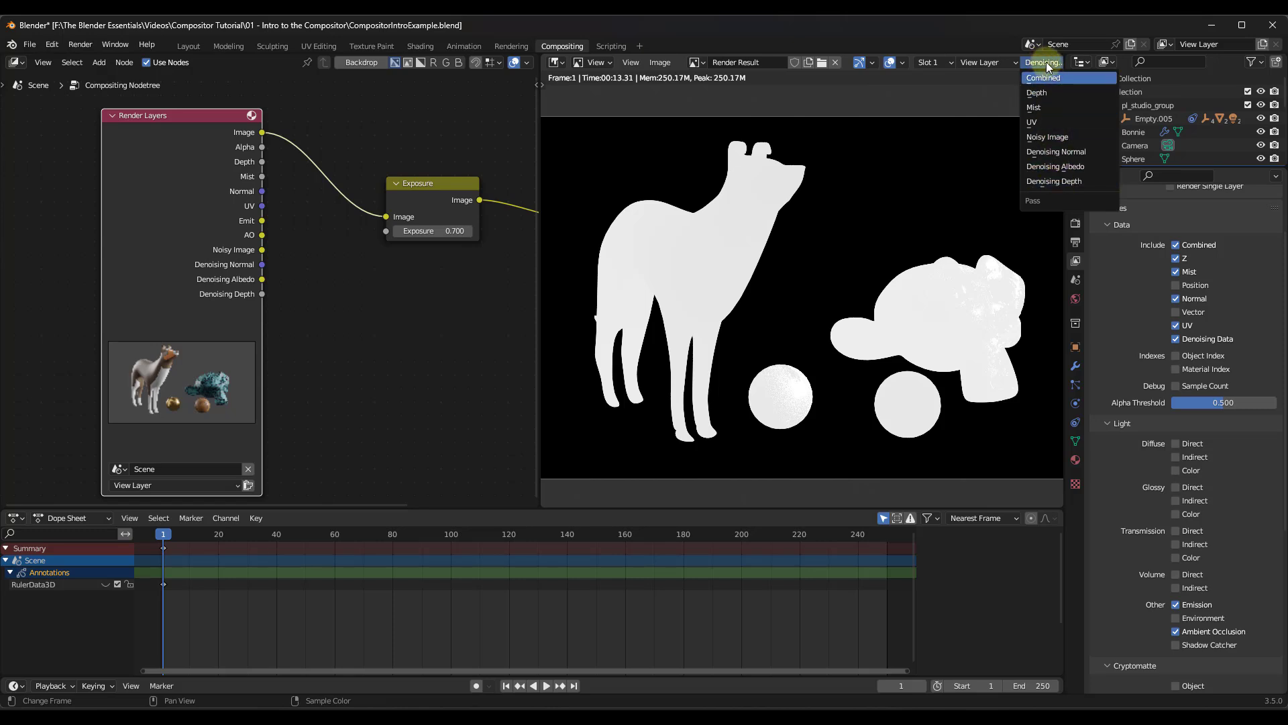
left_click(1044, 64)
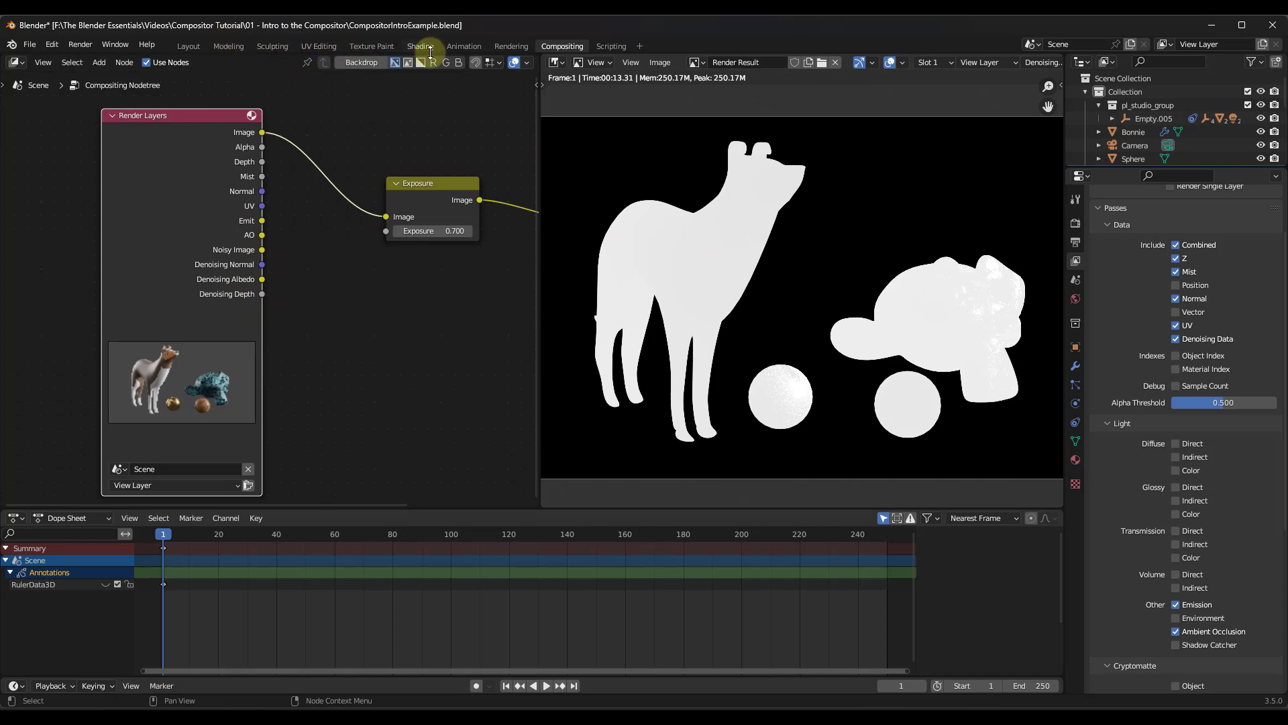
left_click(86, 47)
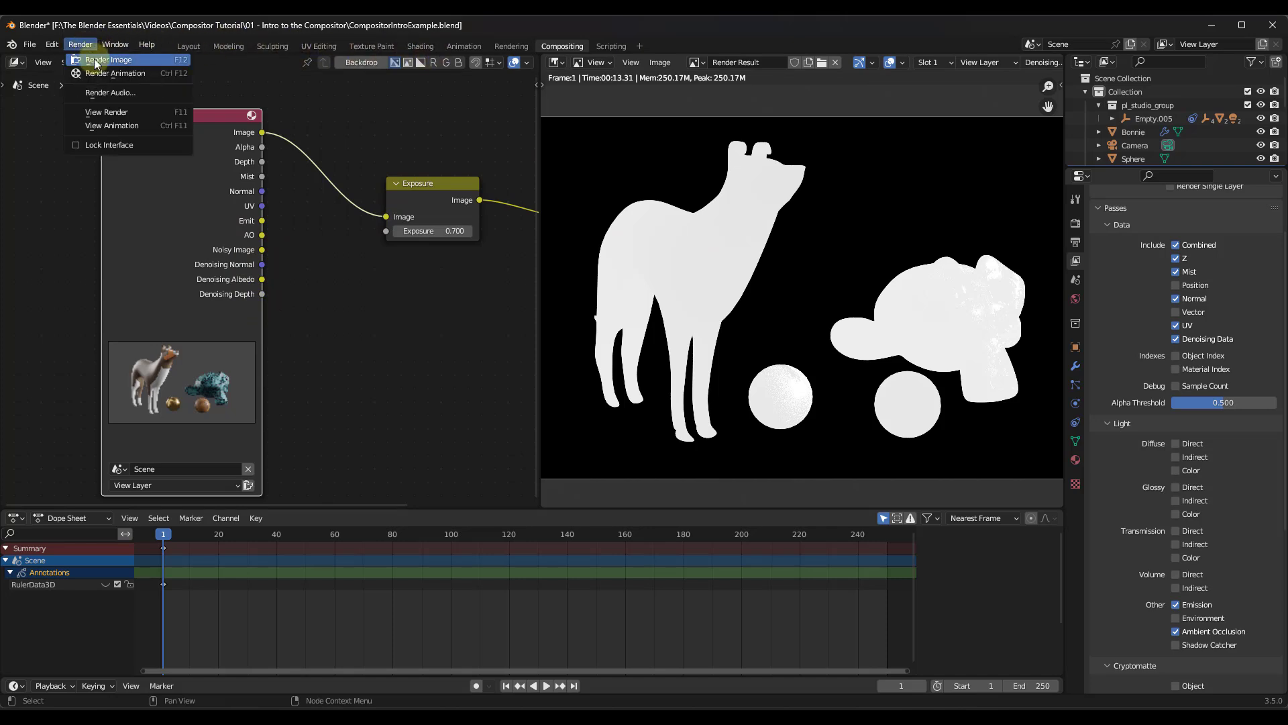
left_click(106, 60)
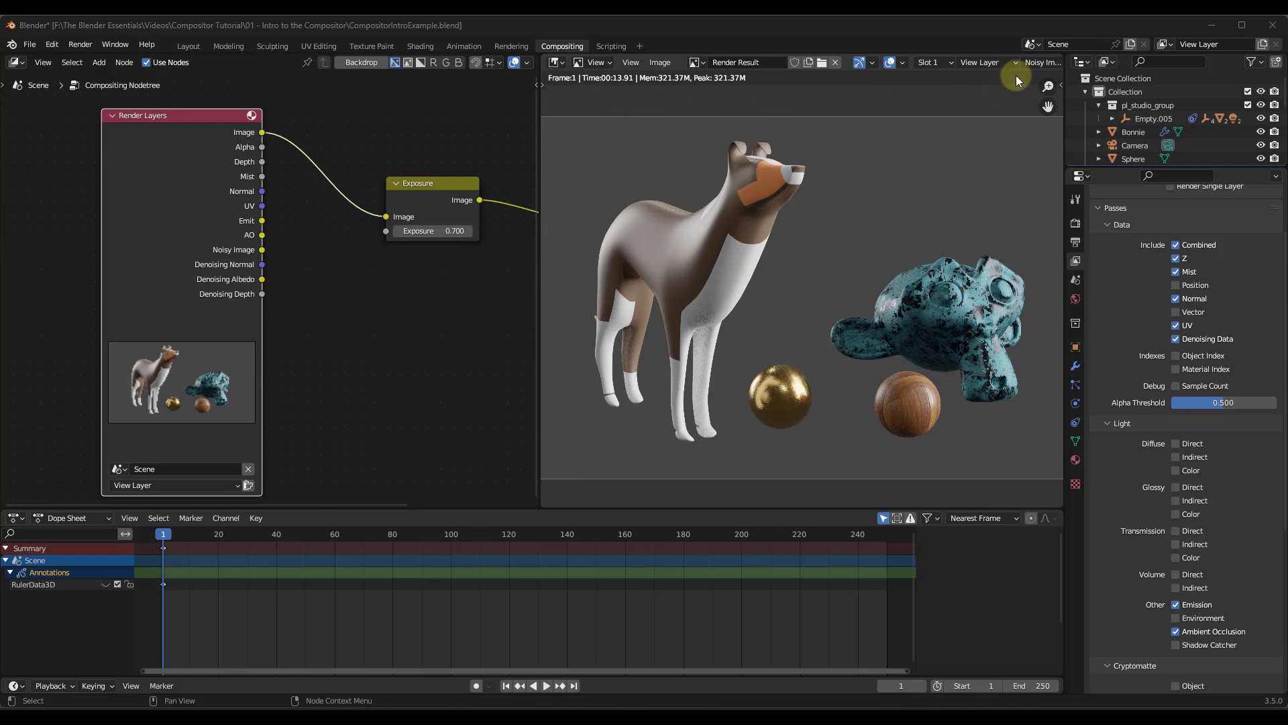
- Display the AO pass in the render result and examine the shading around the monkey head's eyes and nose
left_click(1032, 64)
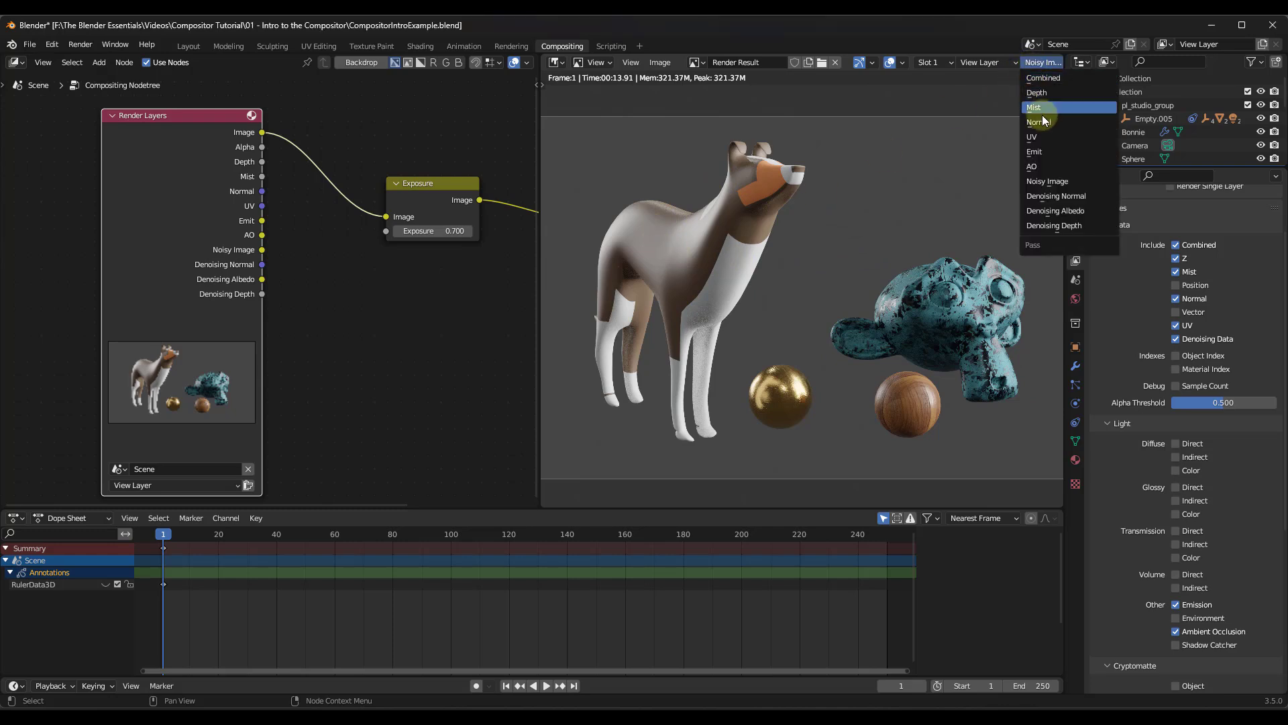
left_click(1044, 166)
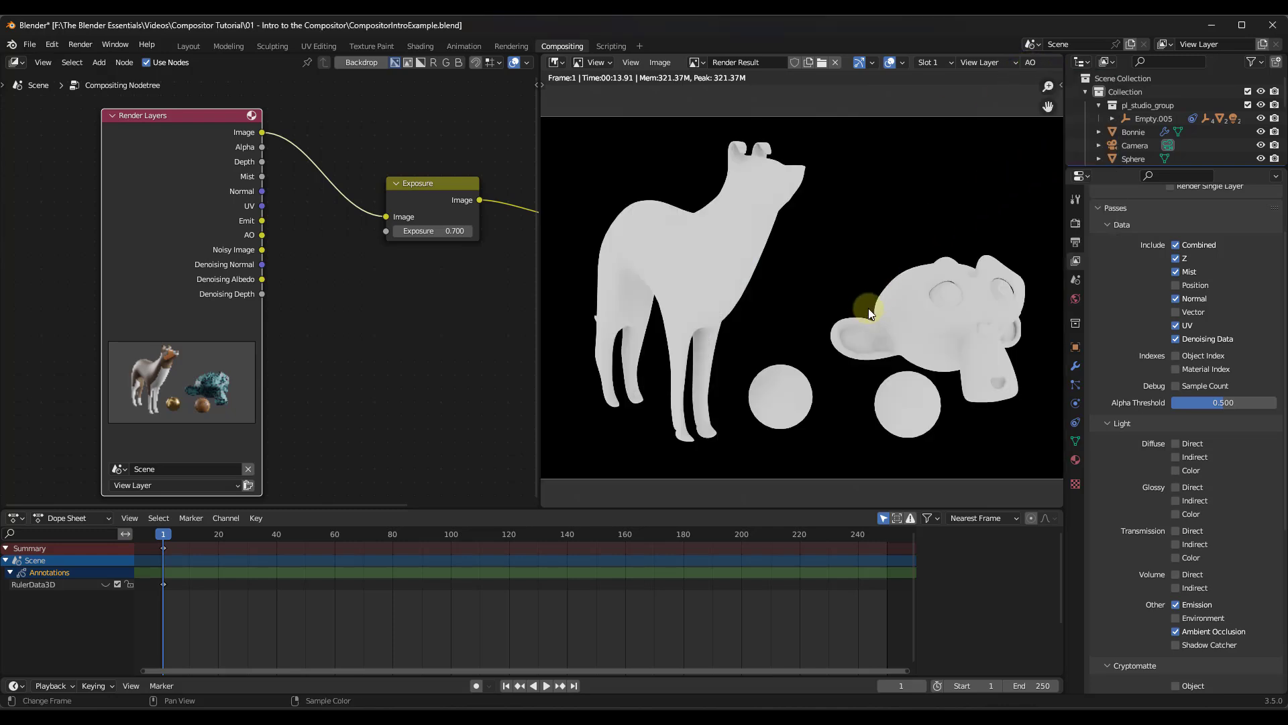
scroll(980, 353, "up", 6)
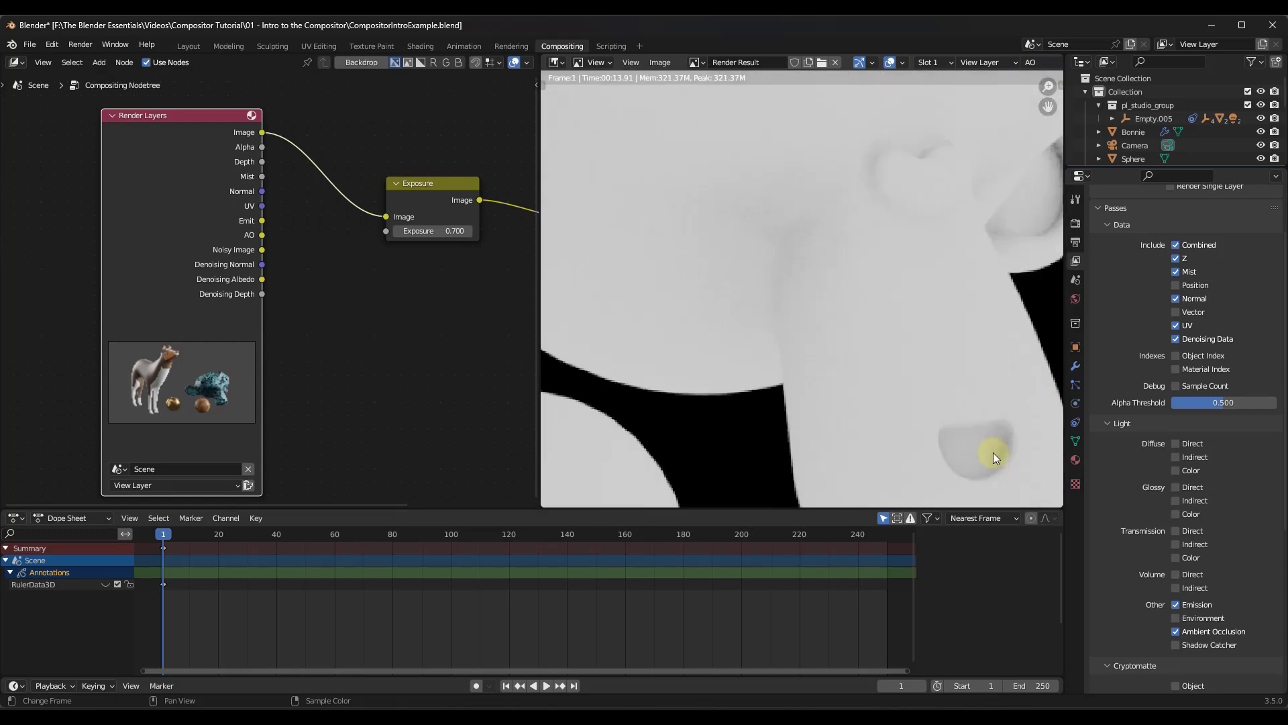
scroll(989, 445, "down", 4)
scroll(965, 329, "up", 5)
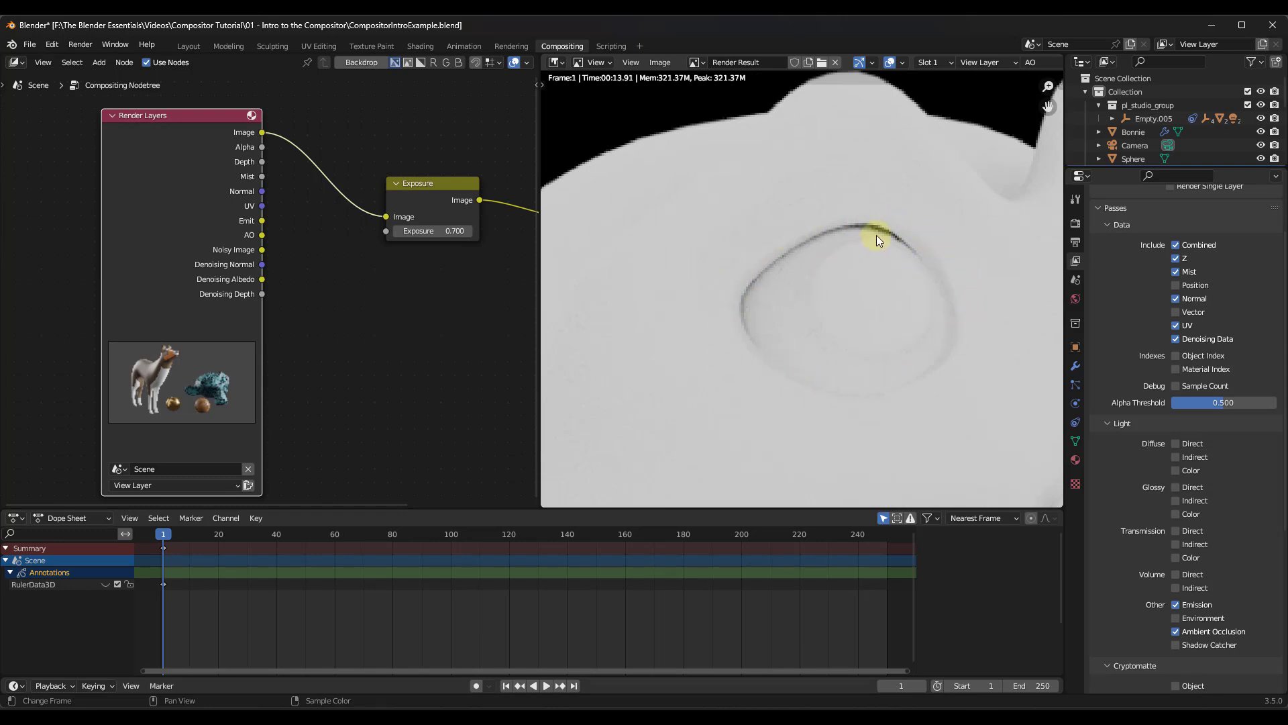
scroll(876, 236, "down", 6)
scroll(859, 202, "down", 3)
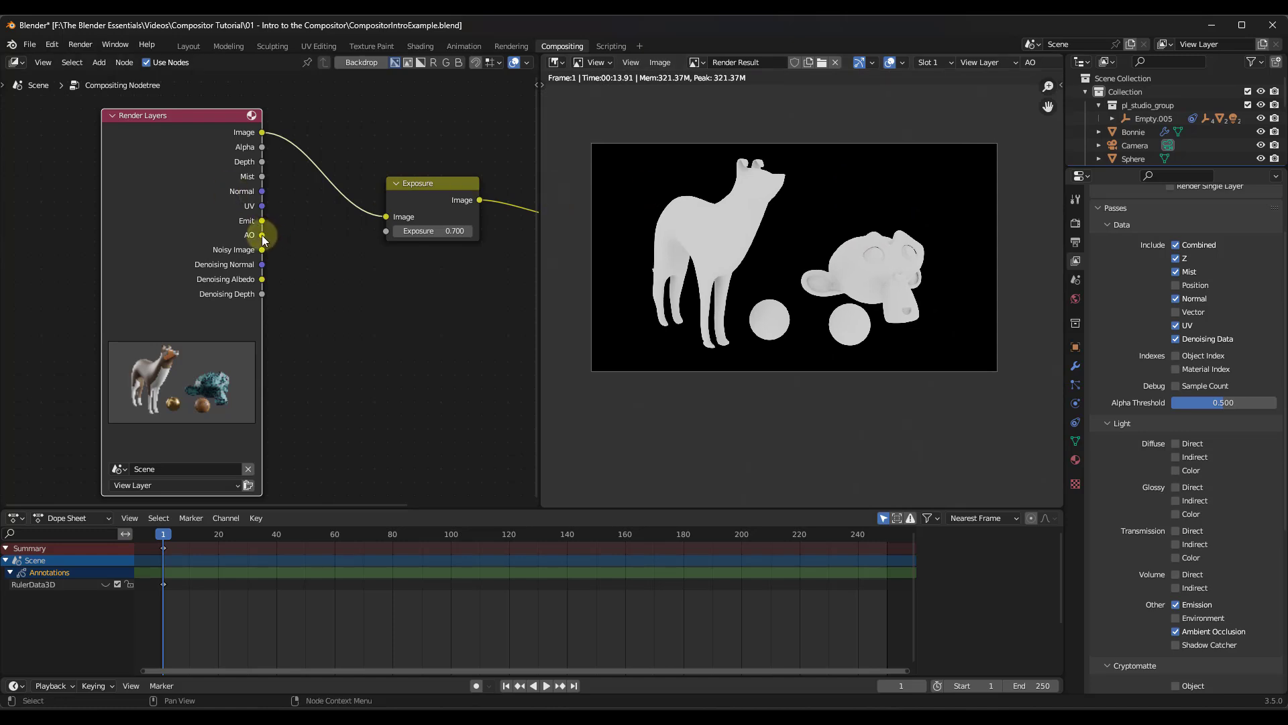
- Move the Exposure node slightly up and left between the Render Layers and Composite nodes
scroll(337, 288, "down", 2)
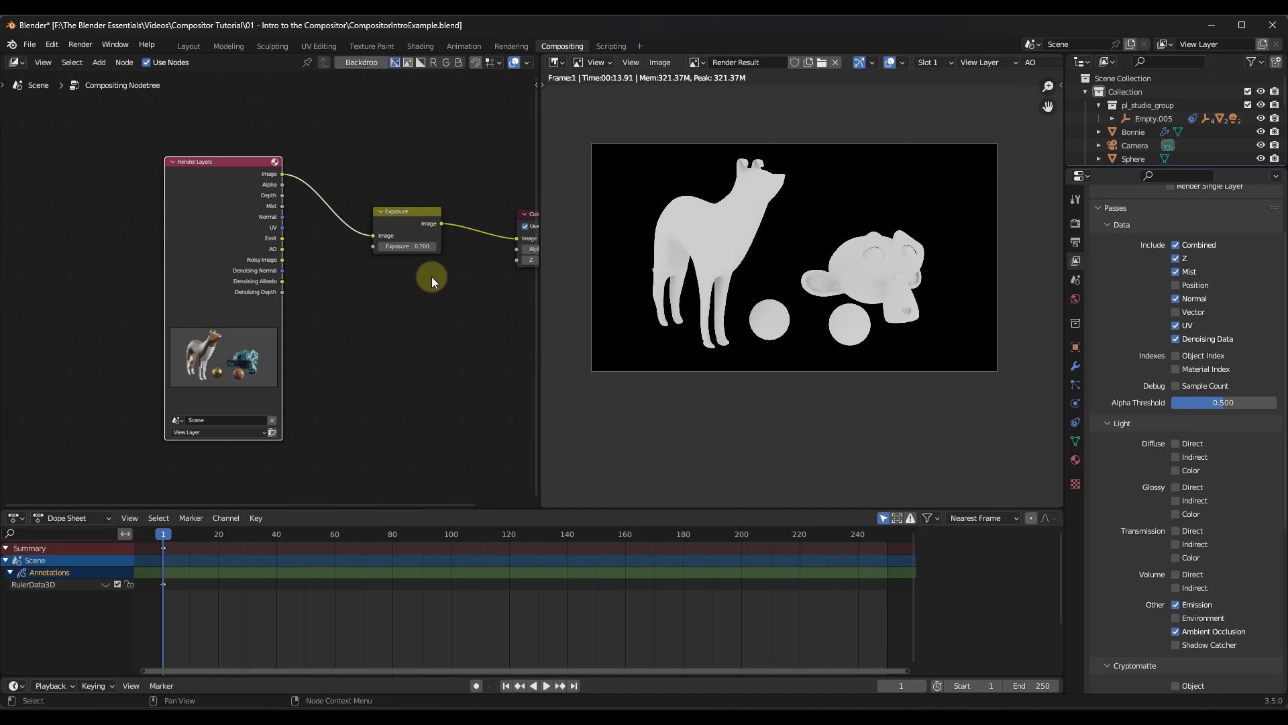
middle_click_drag(432, 277, 336, 307)
left_click_drag(308, 253, 296, 230)
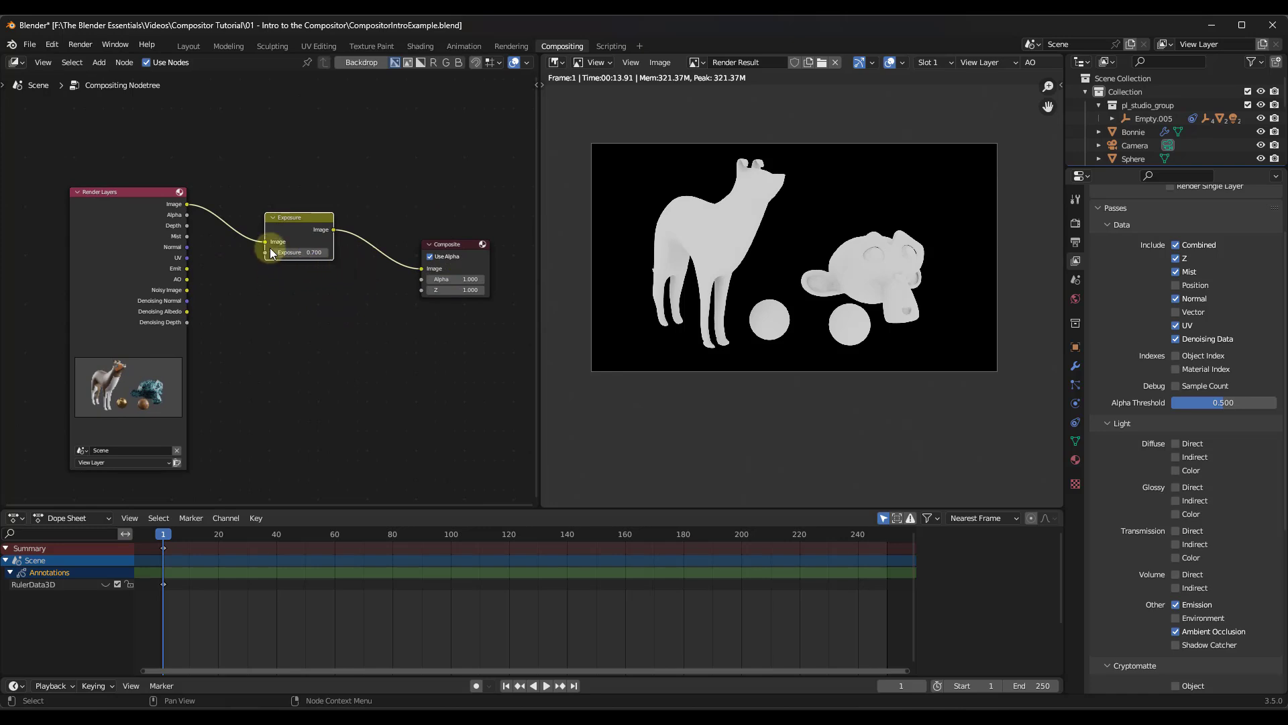
- Show the Composite result and connect the Render Layers AO output directly to the Composite node's Image input
left_click(1033, 62)
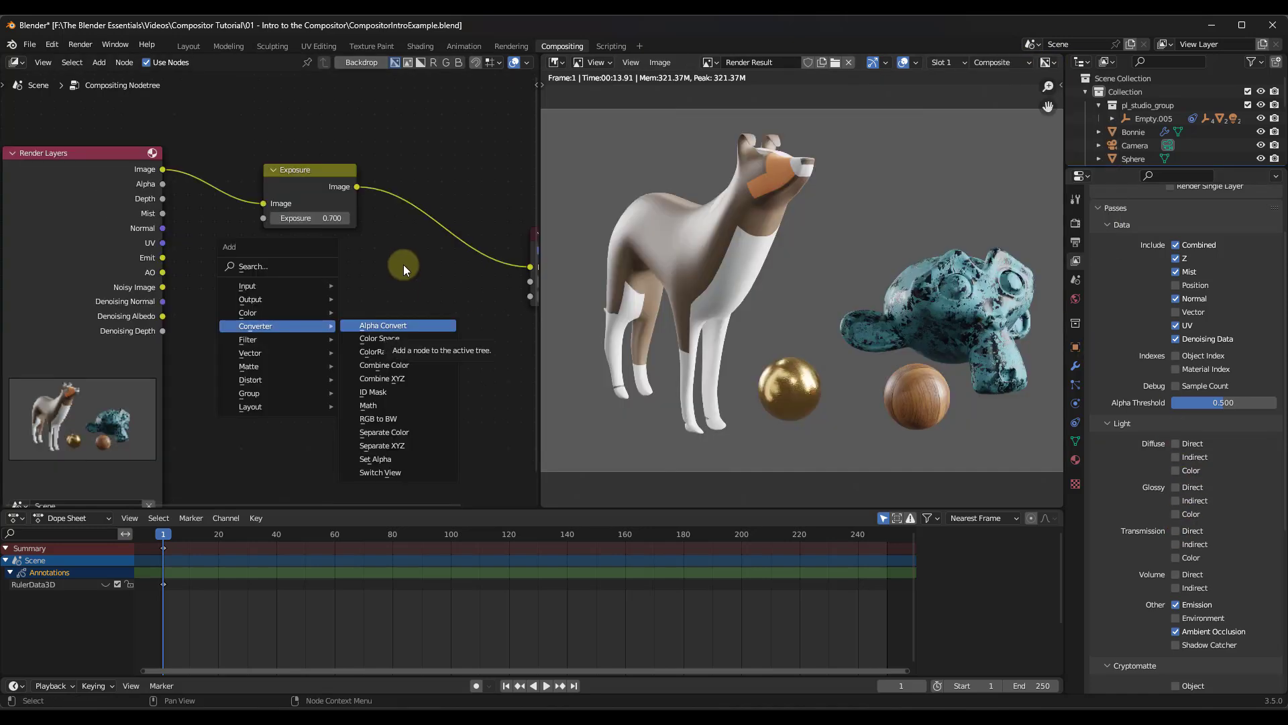
key("Escape")
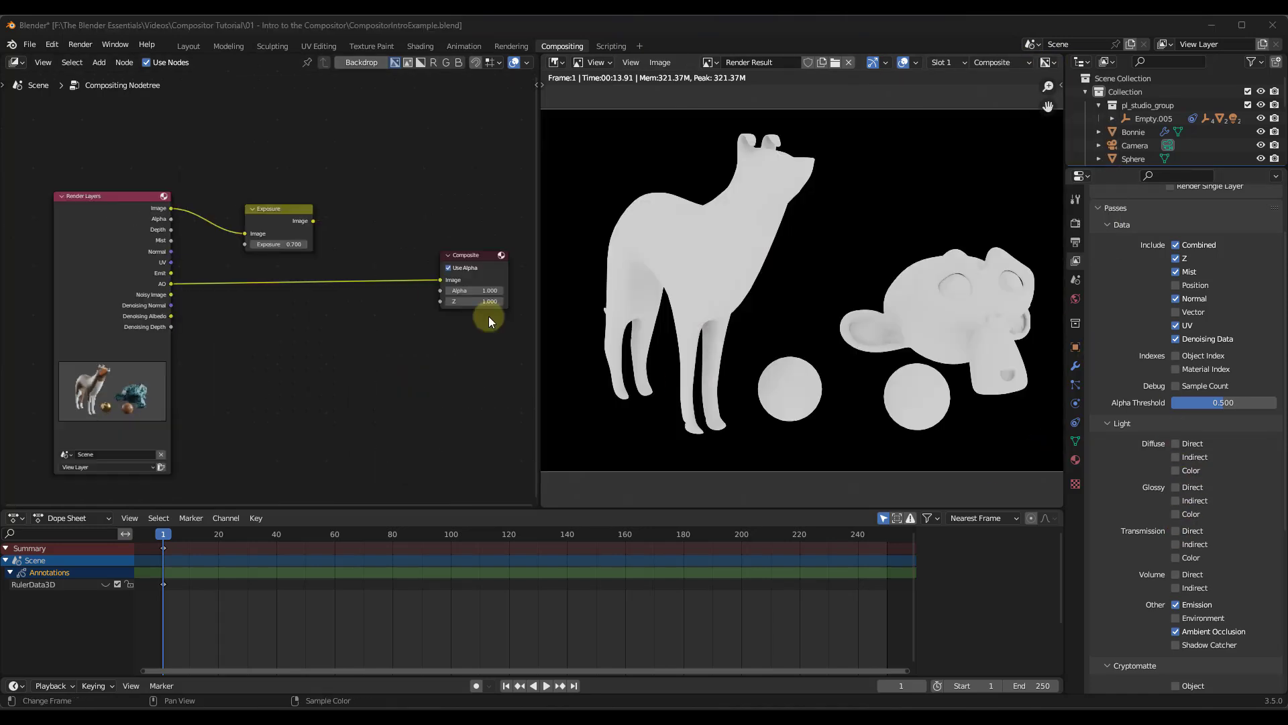
left_click(117, 268)
scroll(142, 284, "down", 1)
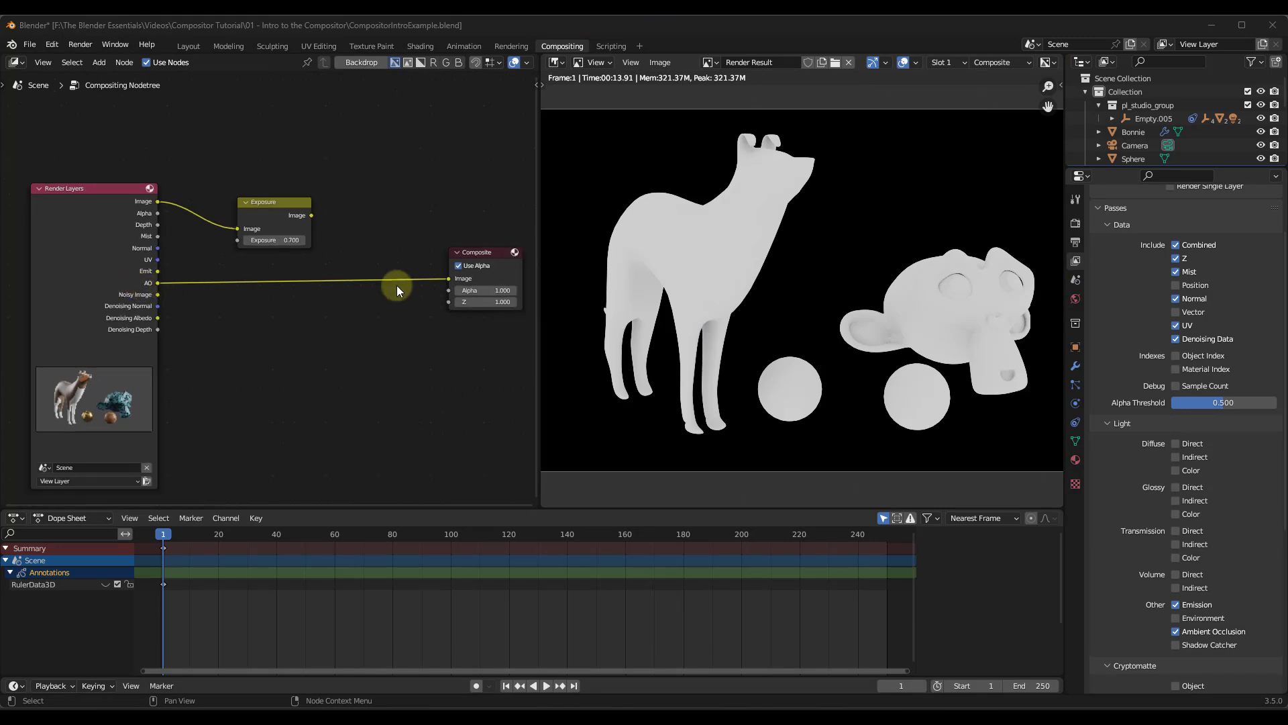
- Turn off Use Alpha on the Composite node, shift the node slightly down and left, and inspect the composite result
left_click(461, 266)
left_click_drag(477, 253, 472, 270)
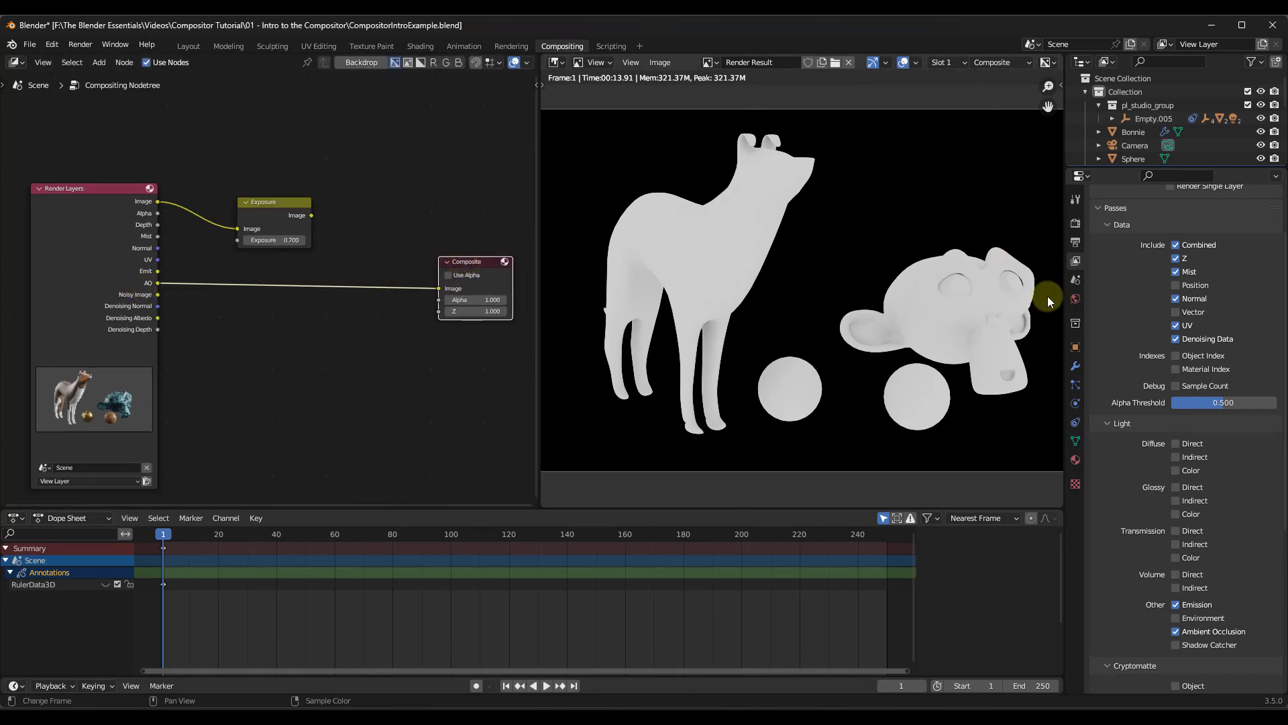
scroll(1048, 296, "up", 3)
scroll(985, 315, "up", 1)
scroll(915, 283, "down", 2)
scroll(865, 253, "down", 3)
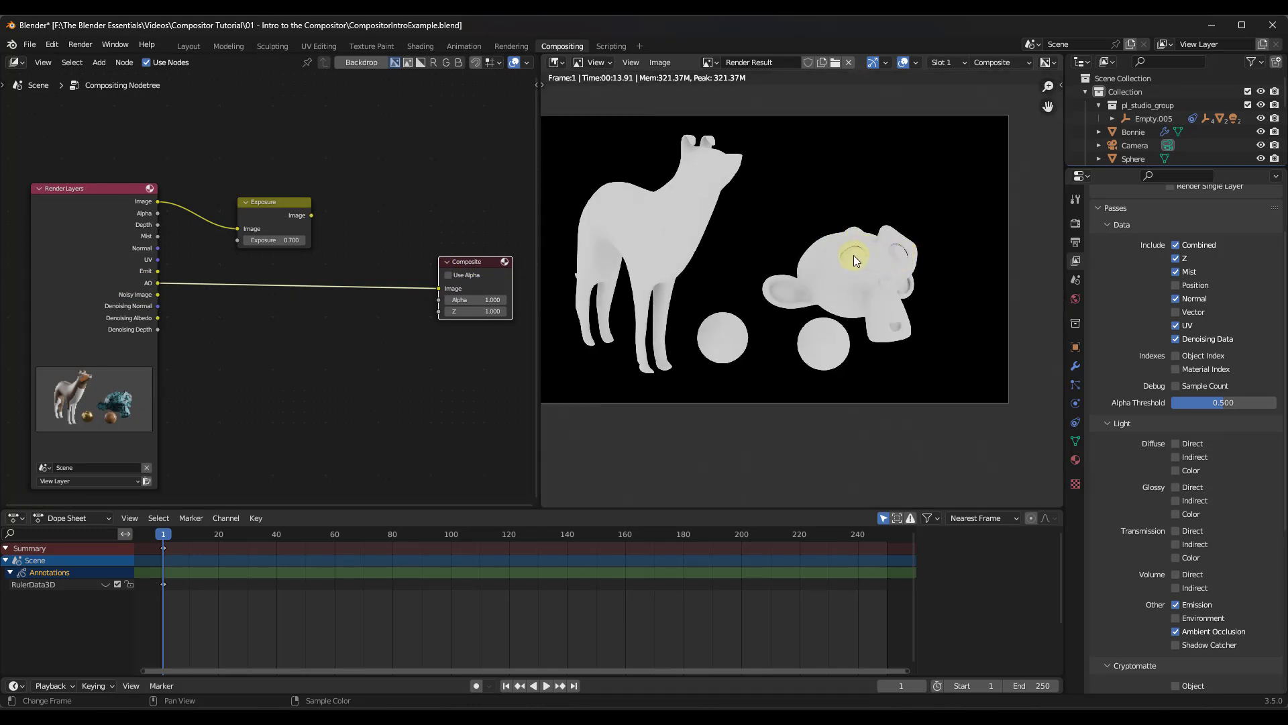
key("Home")
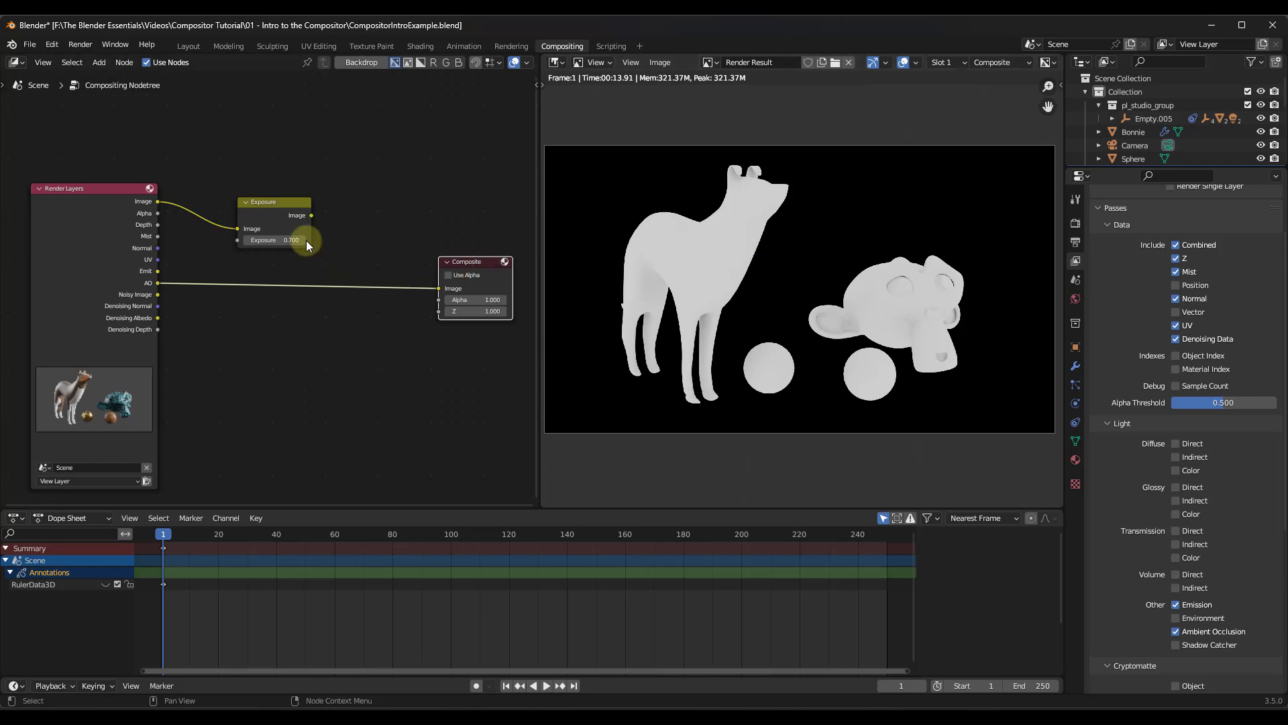
- Spread the Exposure and Composite nodes apart and insert a Mix node on the link between Render Layers AO and Composite
left_click_drag(267, 212, 234, 215)
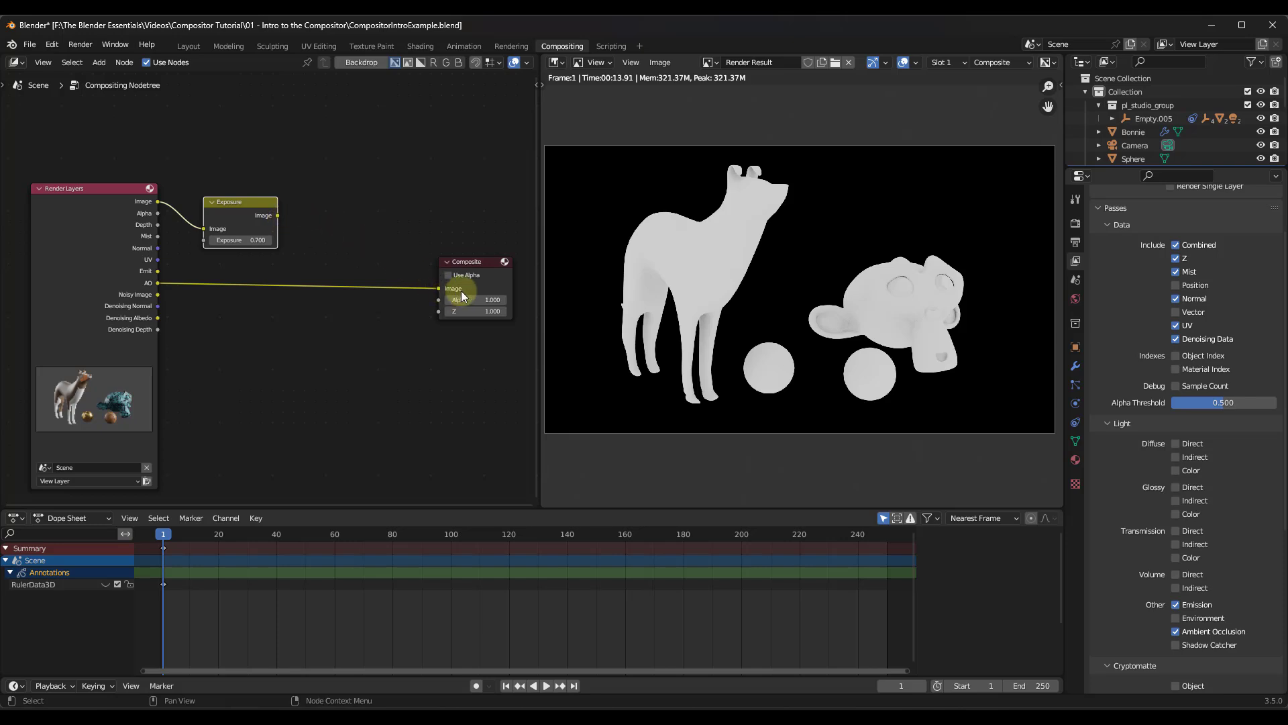
left_click_drag(479, 281, 485, 280)
left_click(307, 290)
key("shift+a")
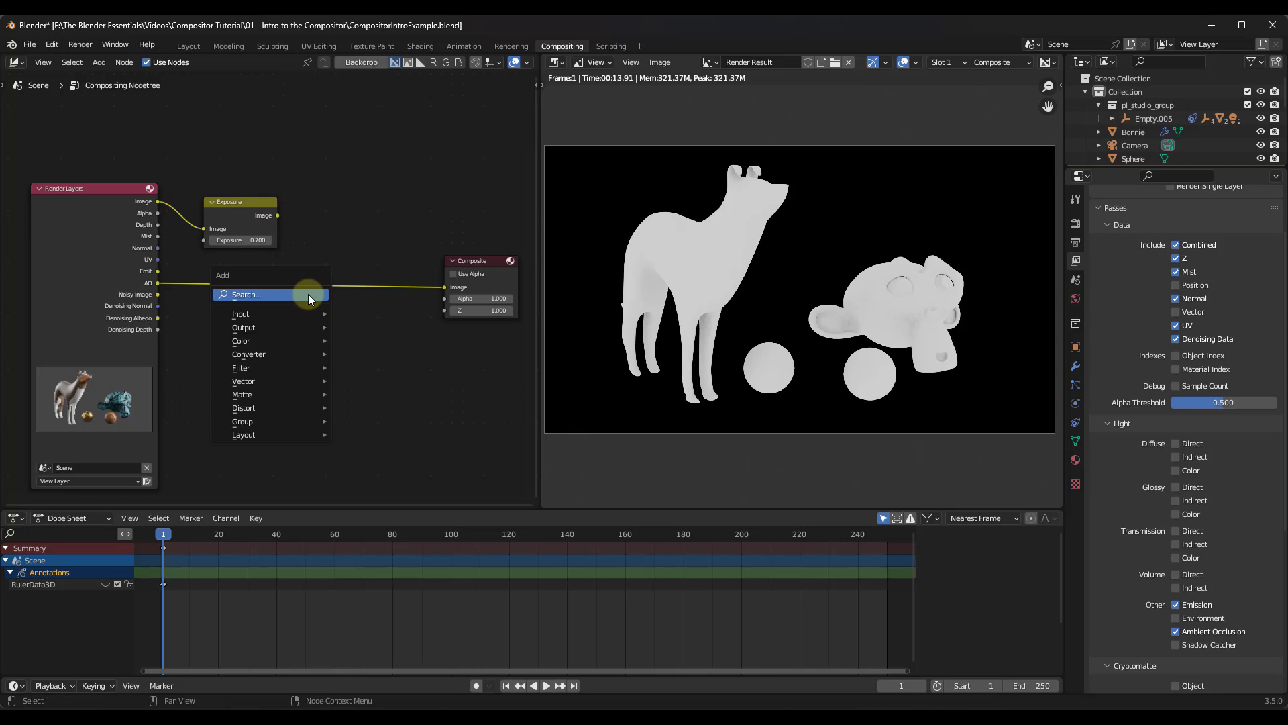
type("mix")
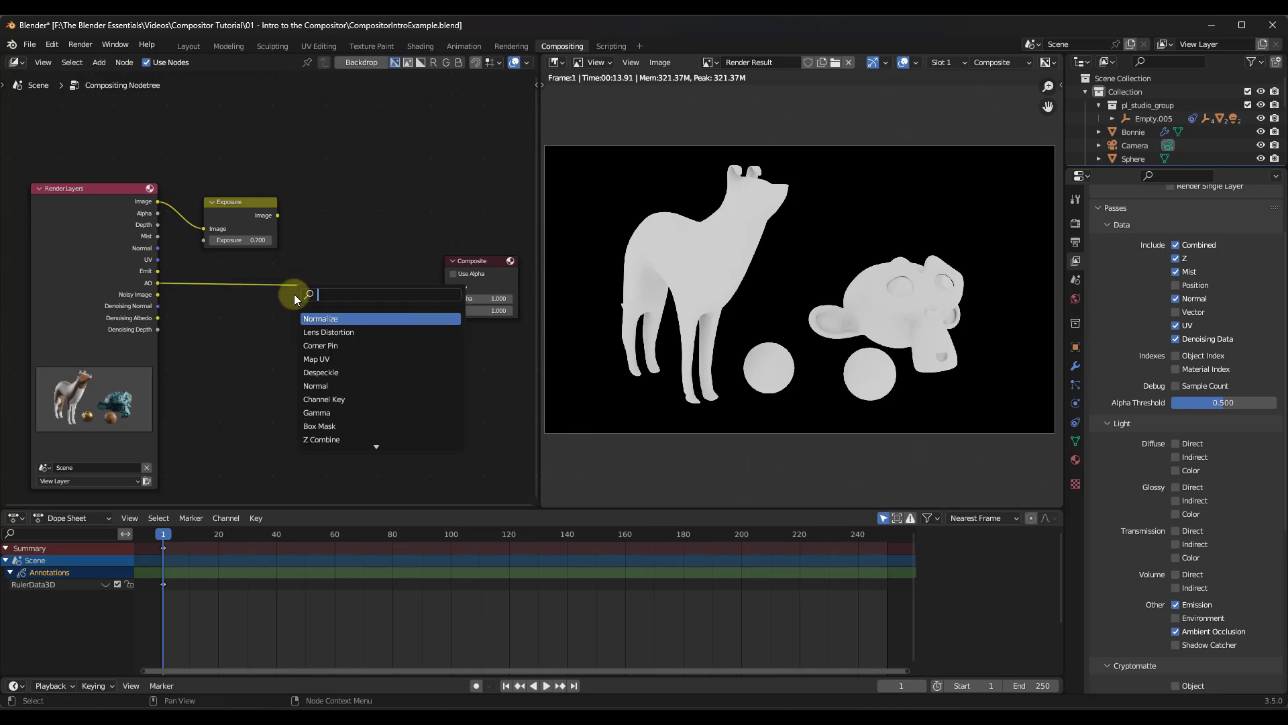
left_click(316, 318)
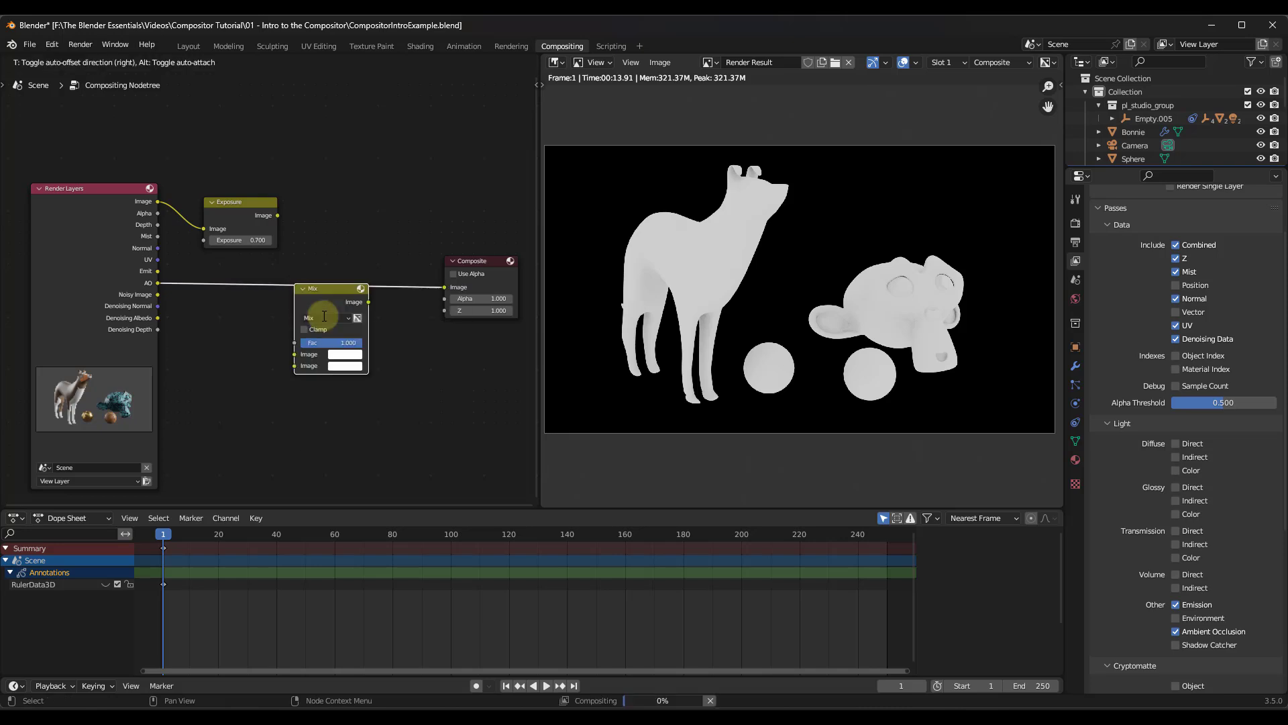
left_click(348, 229)
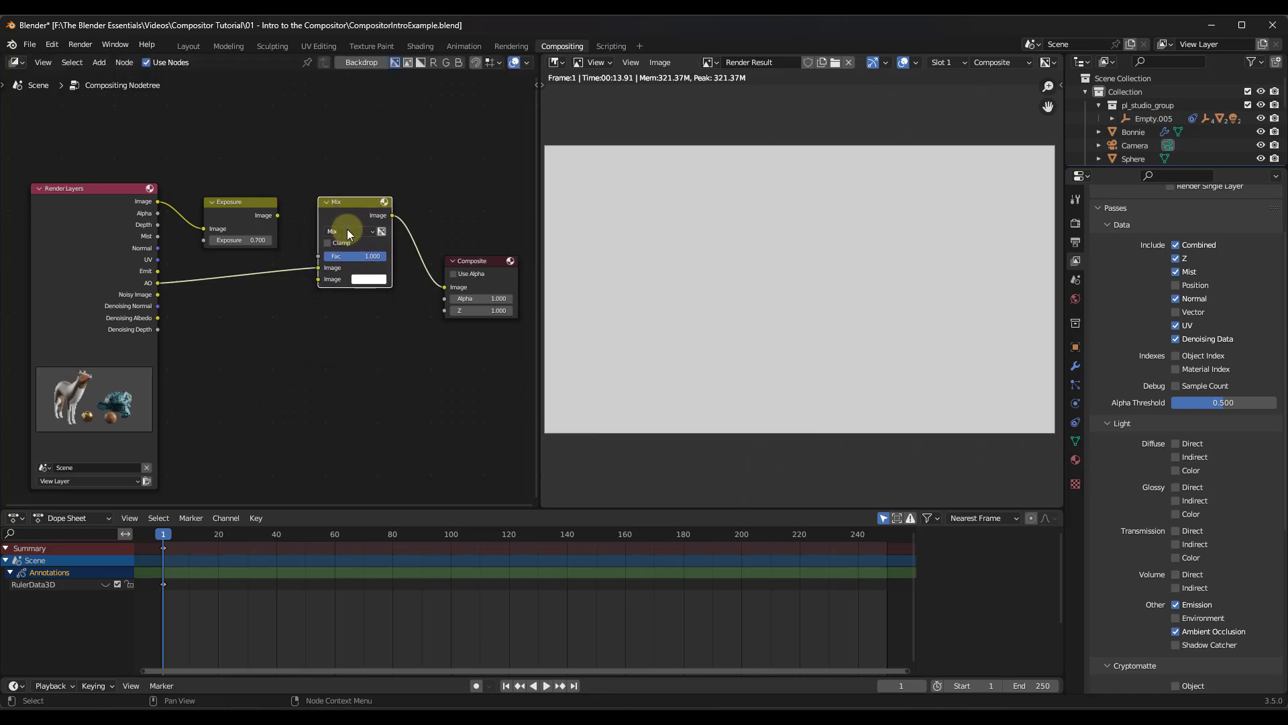
left_click_drag(349, 229, 349, 262)
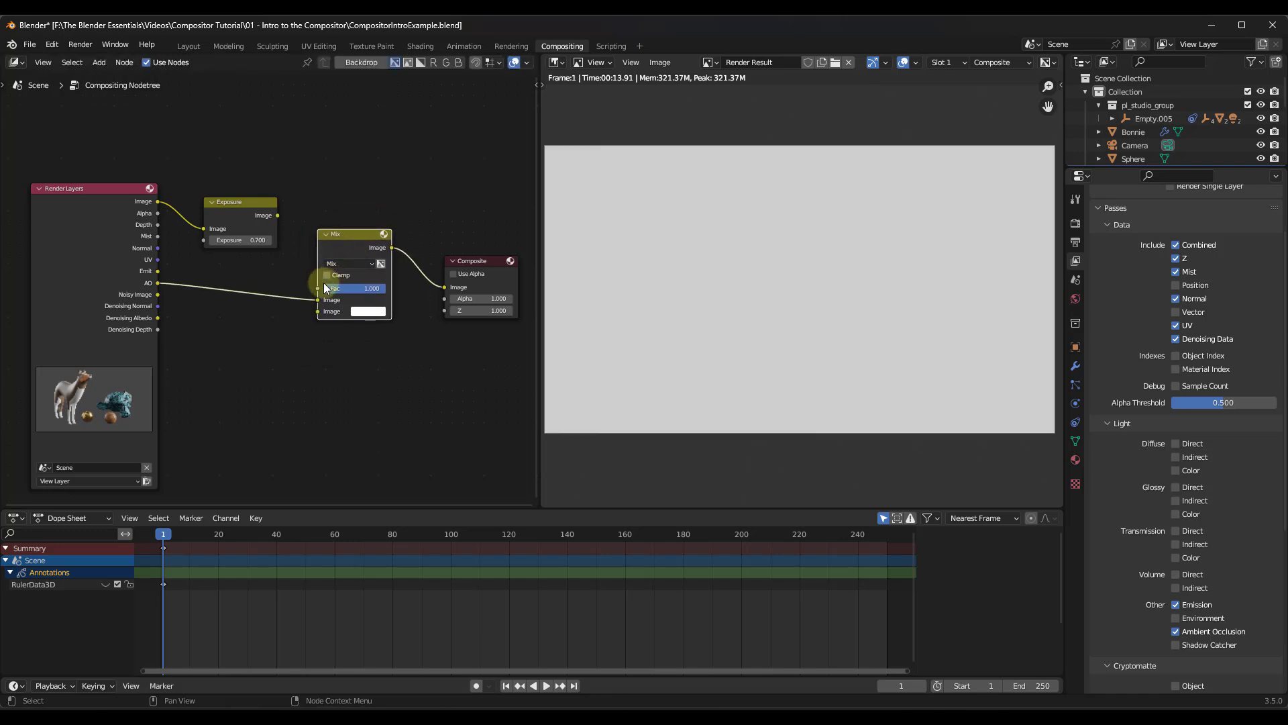
- Connect AO to the Mix node's second Image input and the Exposure output to its first Image input
left_click_drag(157, 282, 318, 311)
left_click_drag(277, 216, 312, 273)
key("ctrl+z")
key("ctrl+z")
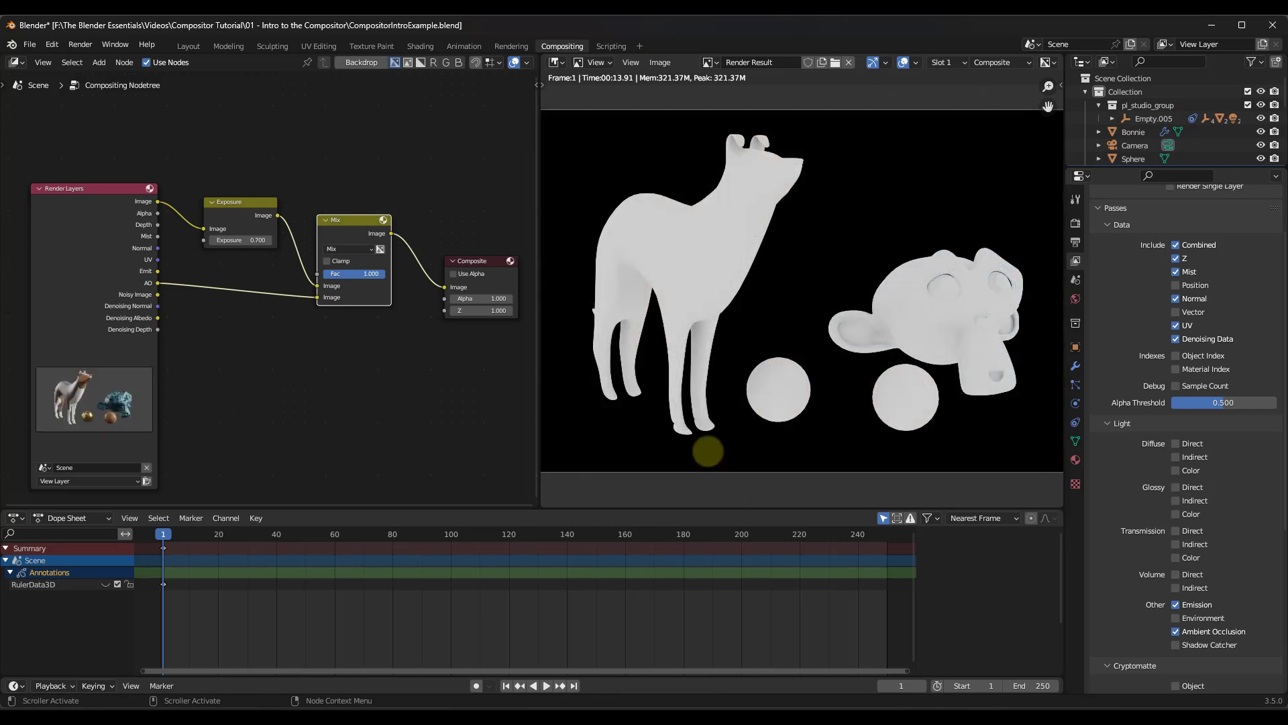
scroll(802, 289, "up", 2)
left_click(314, 308)
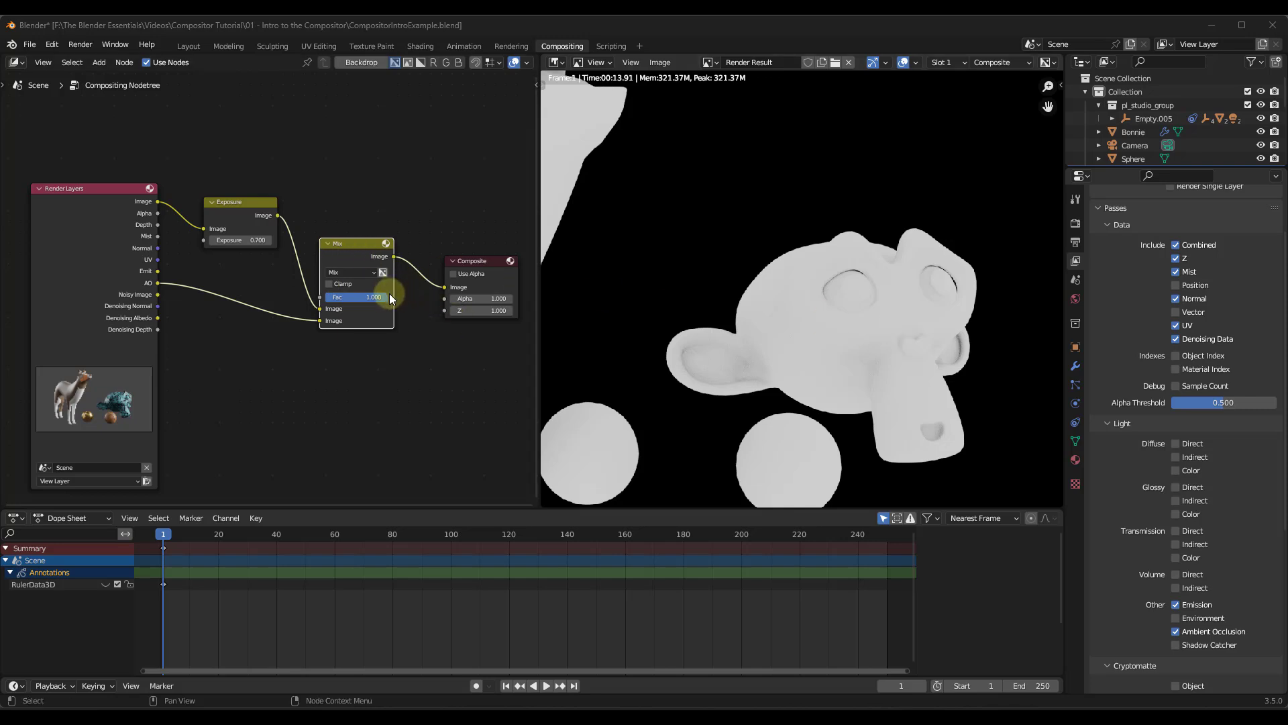
- Set the Mix node's Fac to 0.492 to blend the exposed image with the AO pass
scroll(873, 290, "up", 3)
scroll(865, 285, "down", 1)
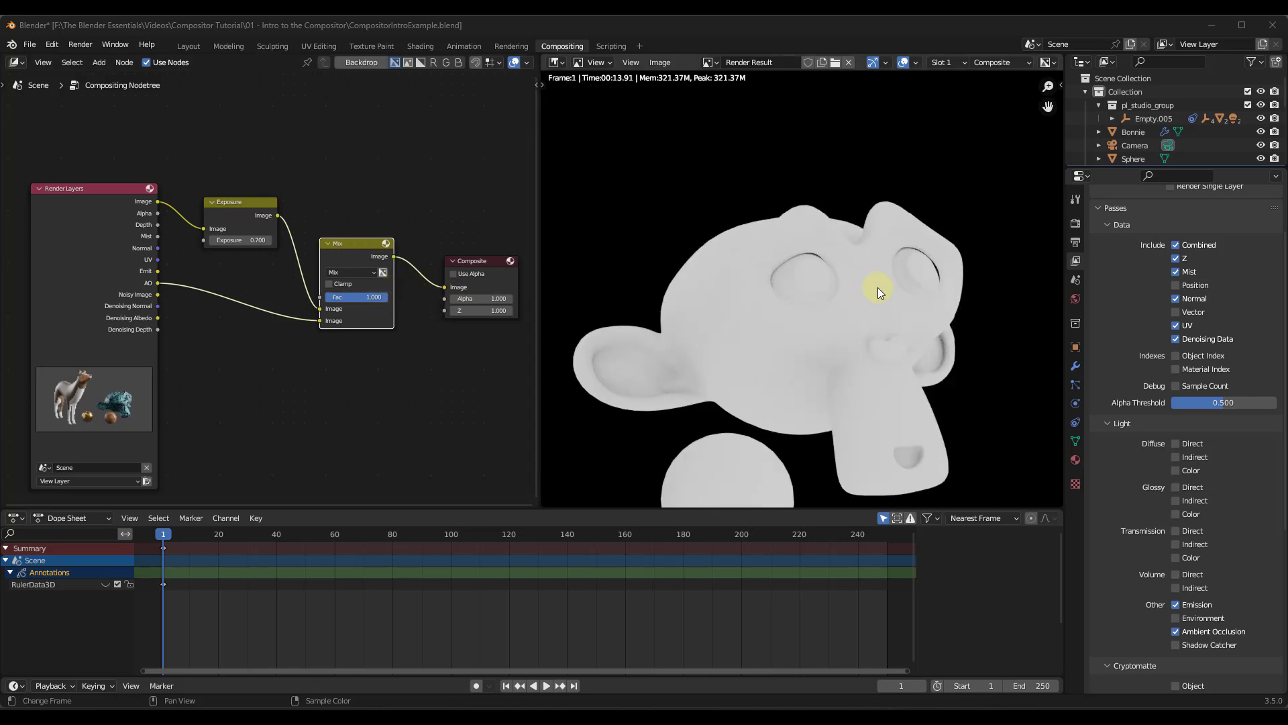
scroll(874, 305, "down", 2)
scroll(852, 326, "up", 2)
left_click(372, 298)
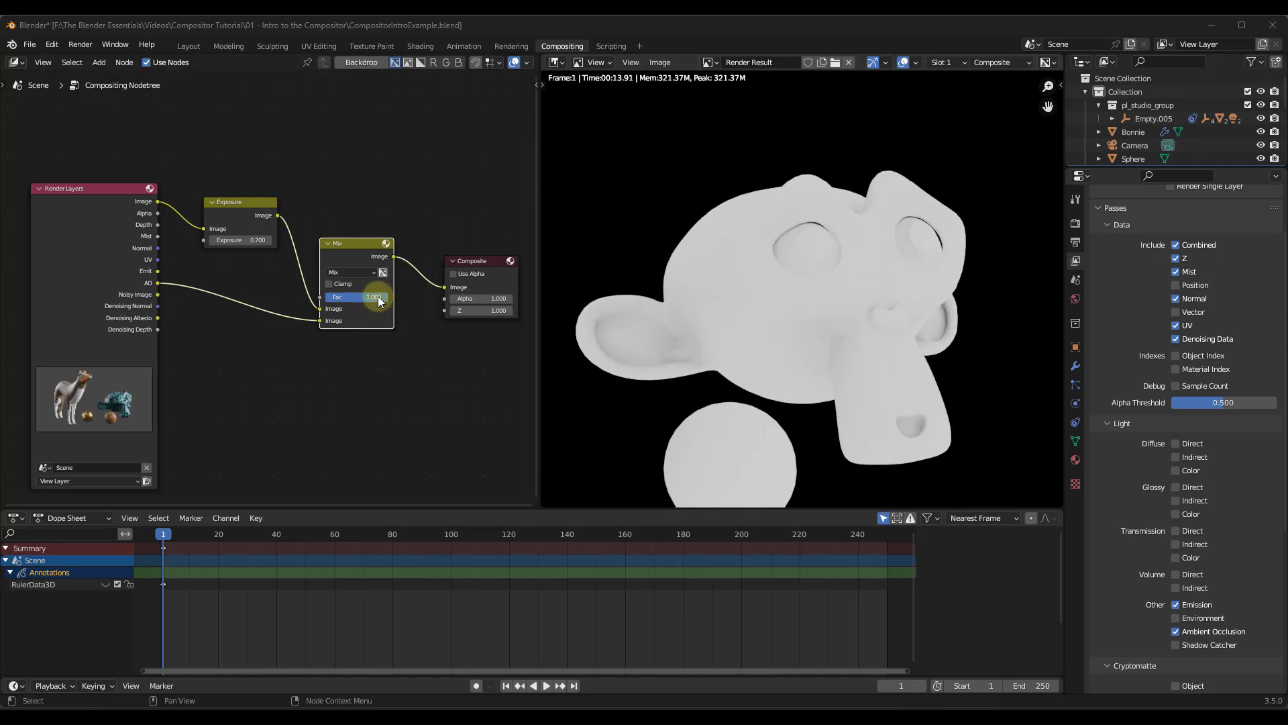
left_click_drag(373, 299, 669, 297)
left_click_drag(671, 298, 894, 251)
- Inspect the blended shading around the monkey's eye and change the Mix node's blend mode to Multiply
scroll(352, 299, "up", 3)
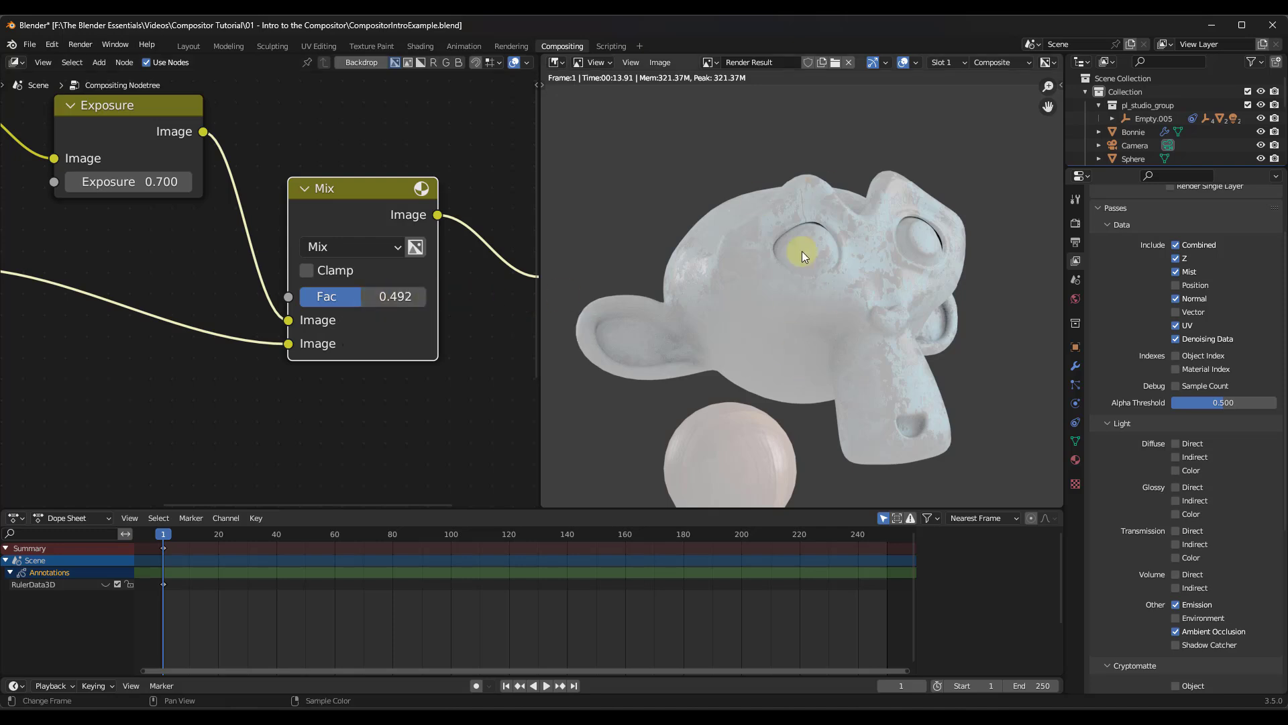
scroll(830, 227, "up", 3)
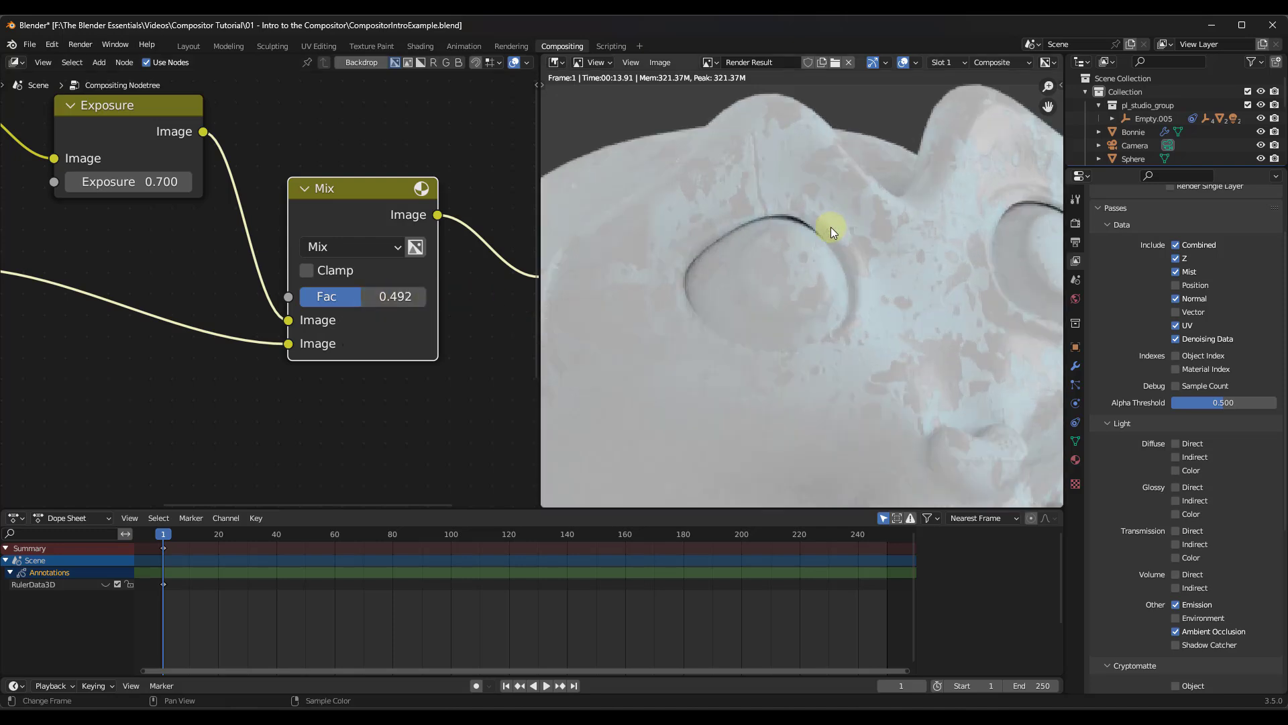
scroll(823, 226, "down", 2)
scroll(823, 227, "down", 3)
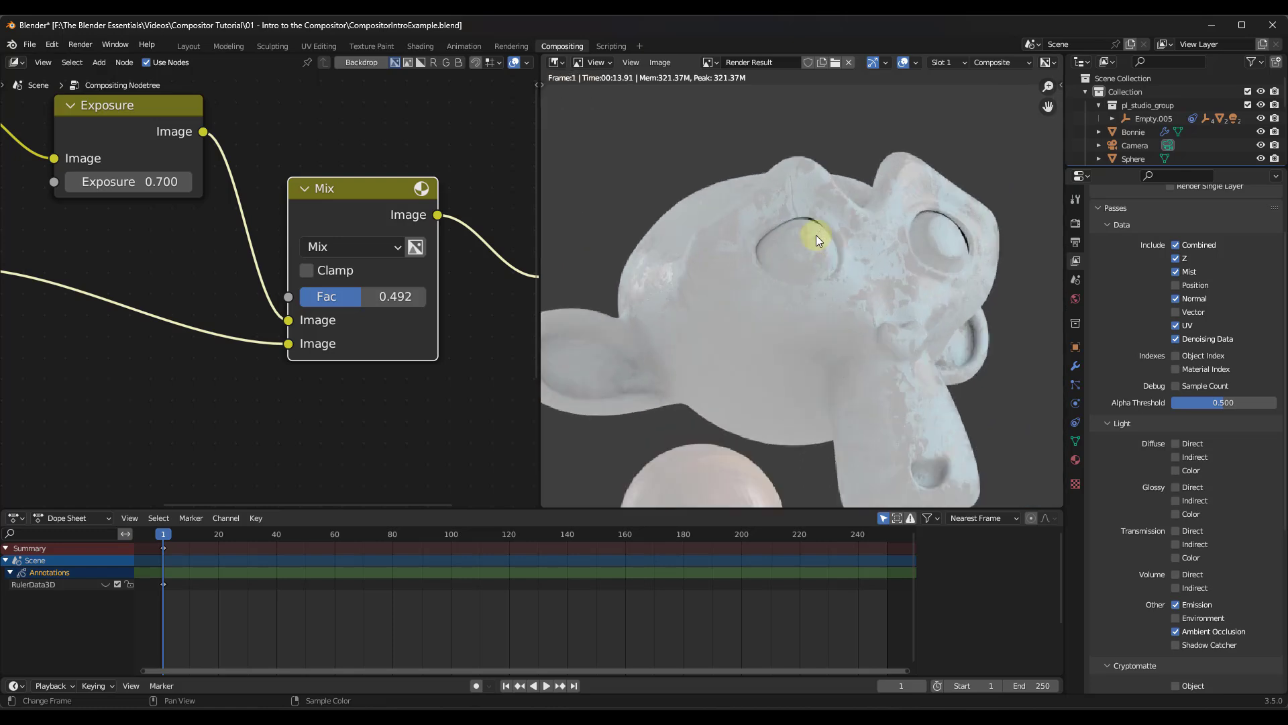
scroll(816, 235, "up", 5)
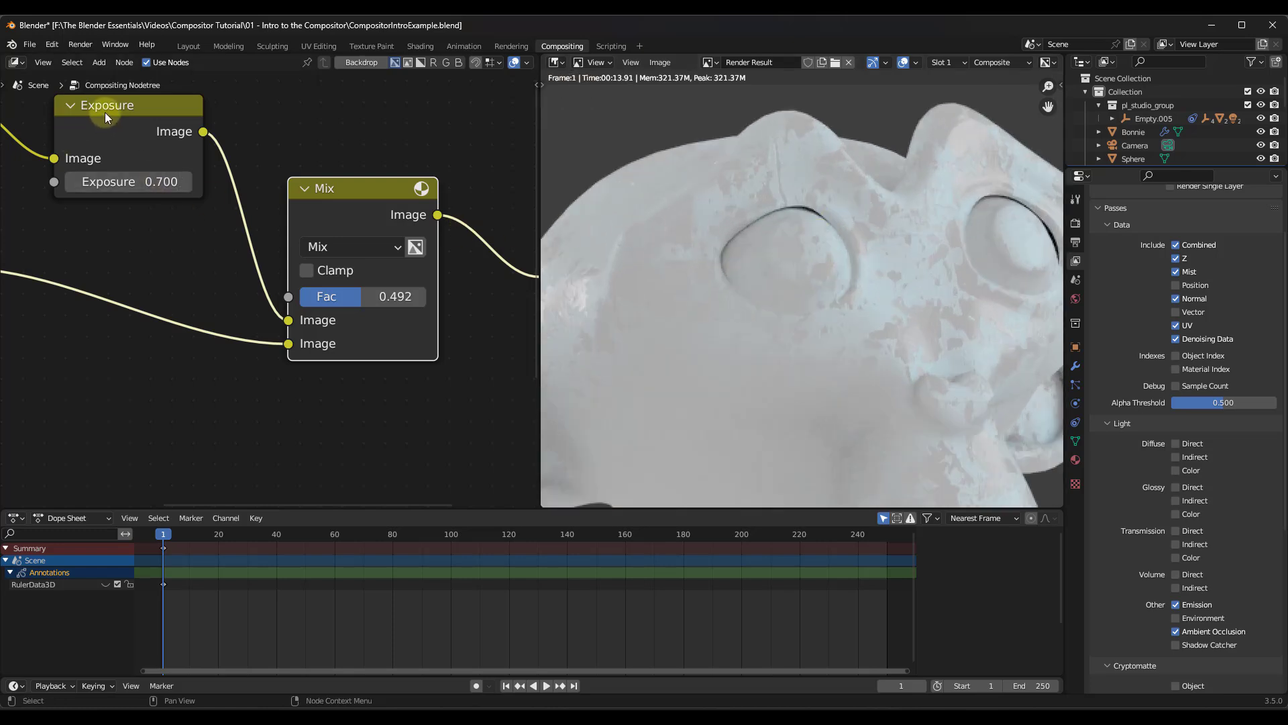
left_click(381, 248)
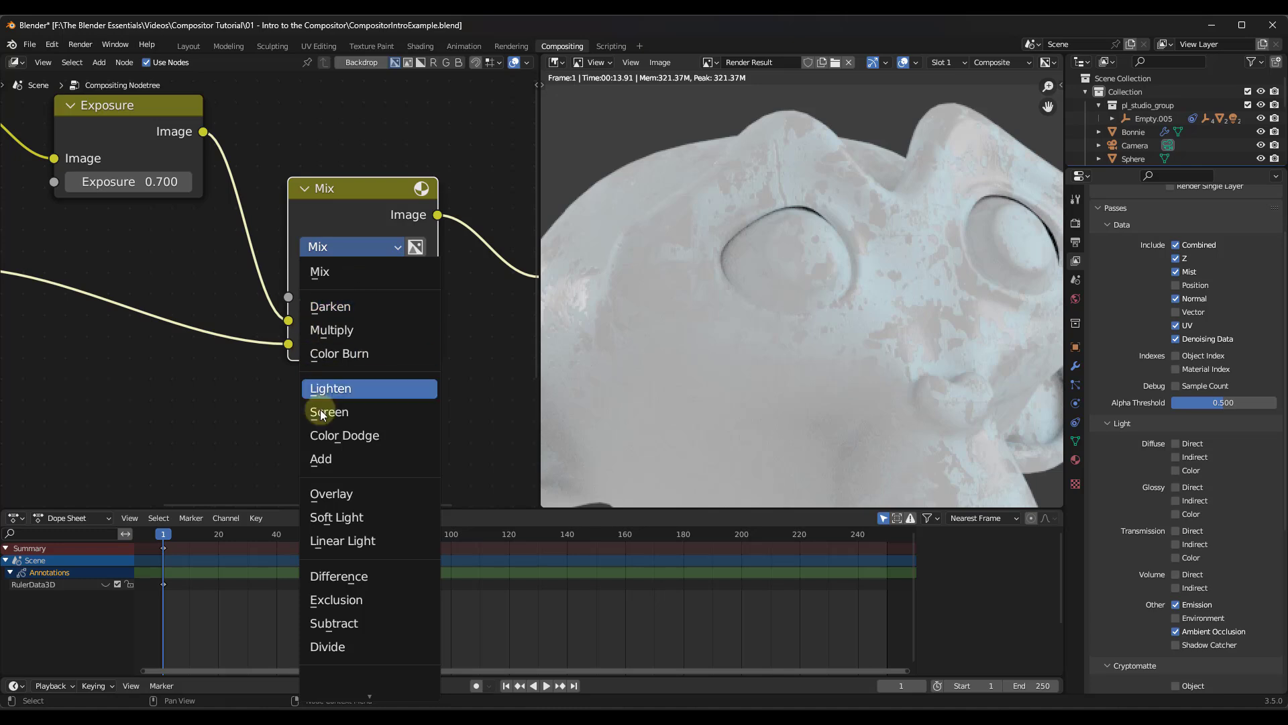
left_click(373, 328)
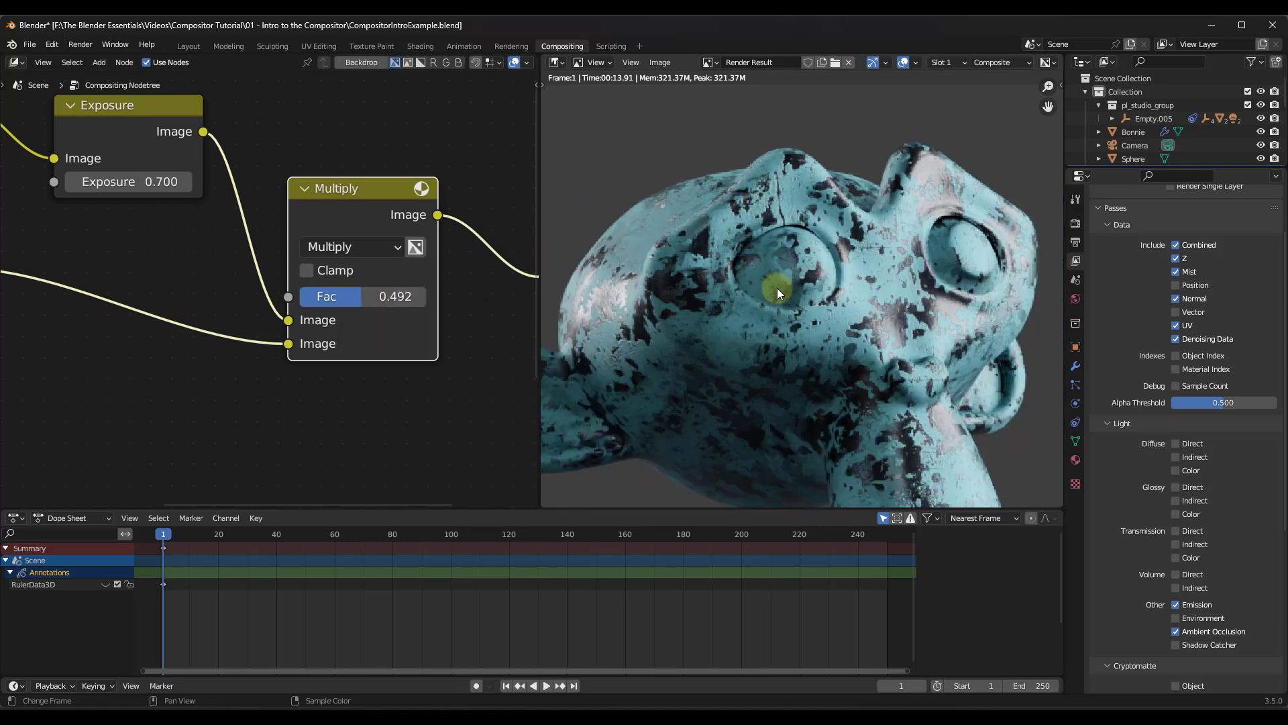
- Set the Multiply node's Fac to 0.475 and inspect the monkey's eye up close
scroll(777, 294, "down", 6)
left_click_drag(373, 297, 300, 297)
left_click_drag(635, 306, 740, 300)
key("Escape")
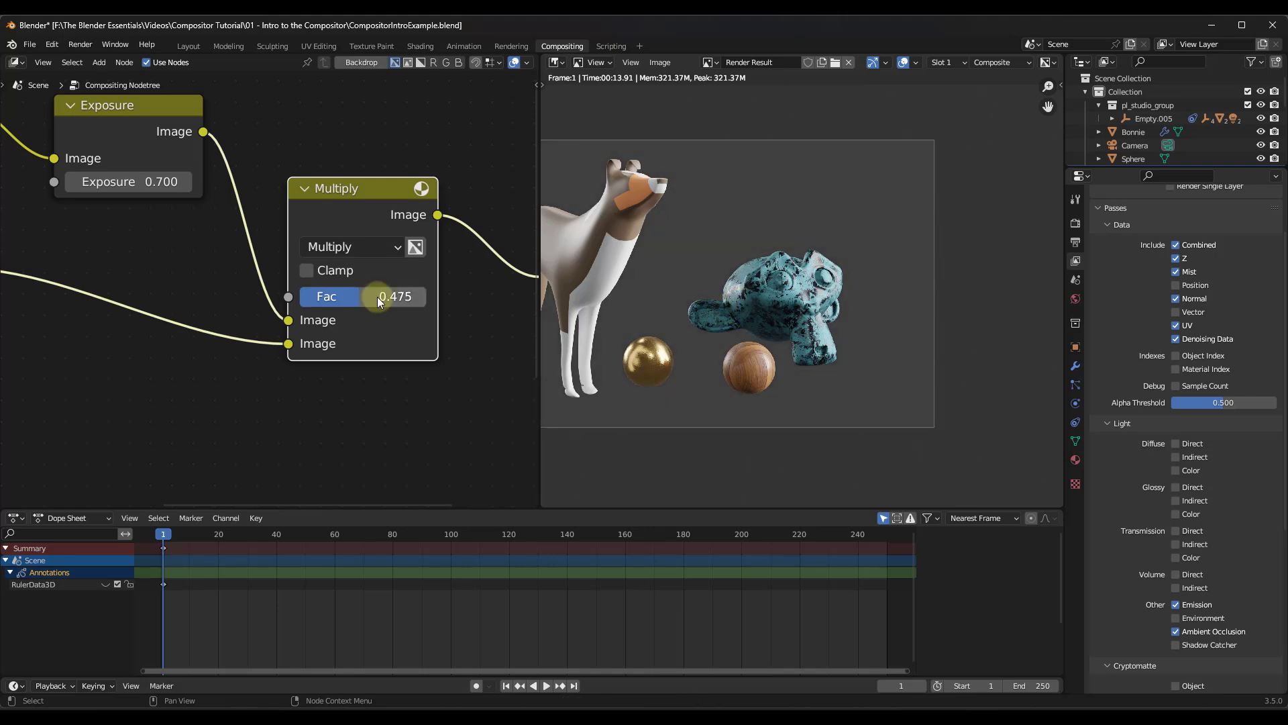
scroll(759, 280, "up", 8)
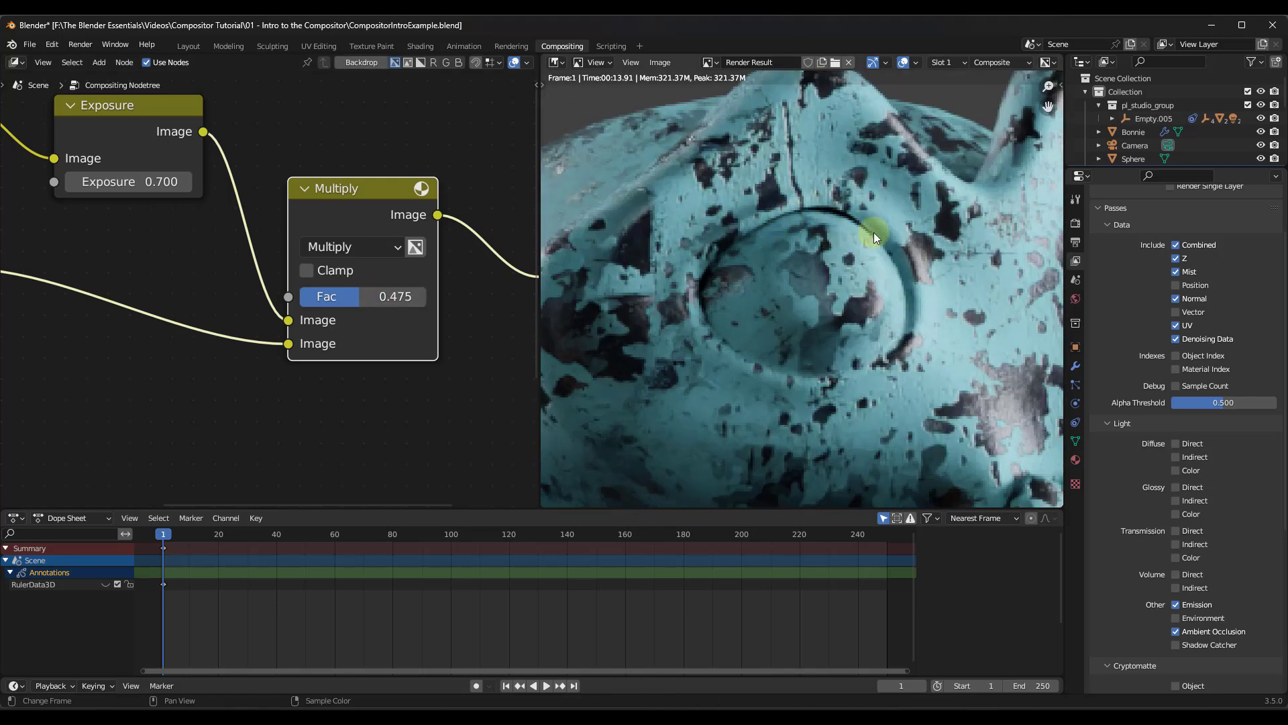
- Reset the Multiply node's Fac to 0, raise it to 1.000, and compare the composite up close and as a whole
key("BackSpace")
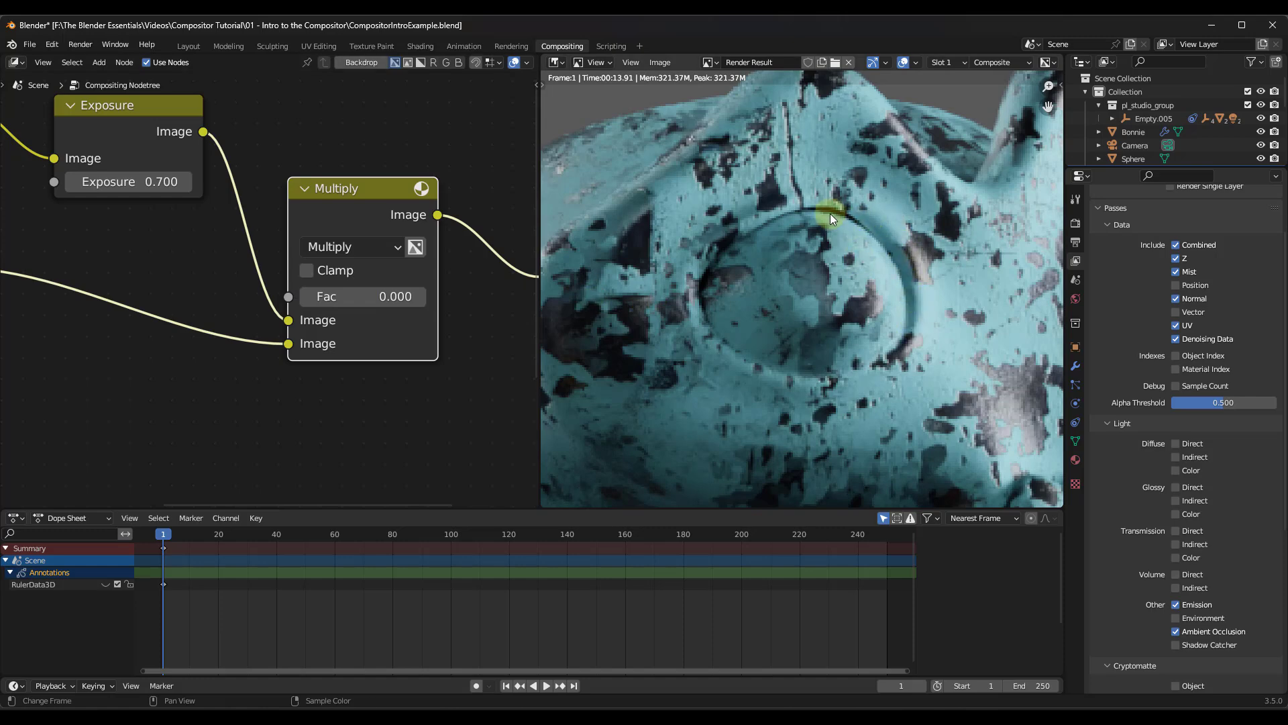
left_click_drag(323, 296, 794, 290)
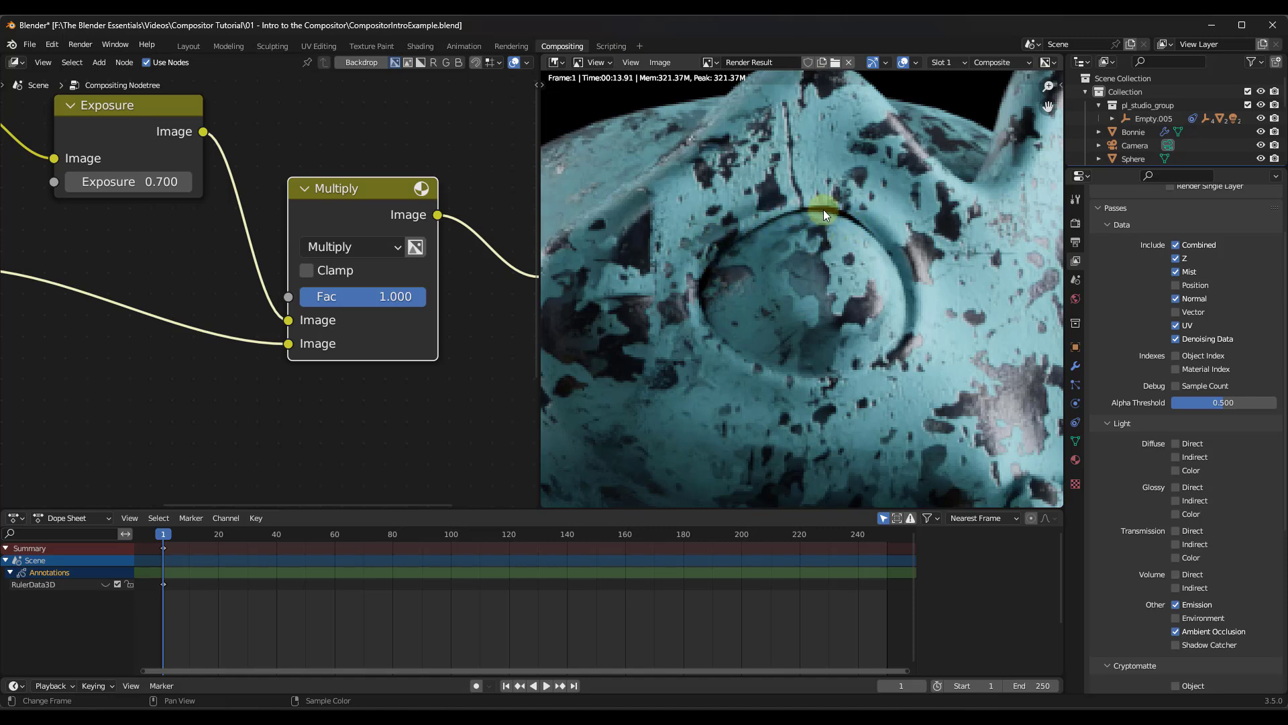
scroll(815, 299, "down", 10)
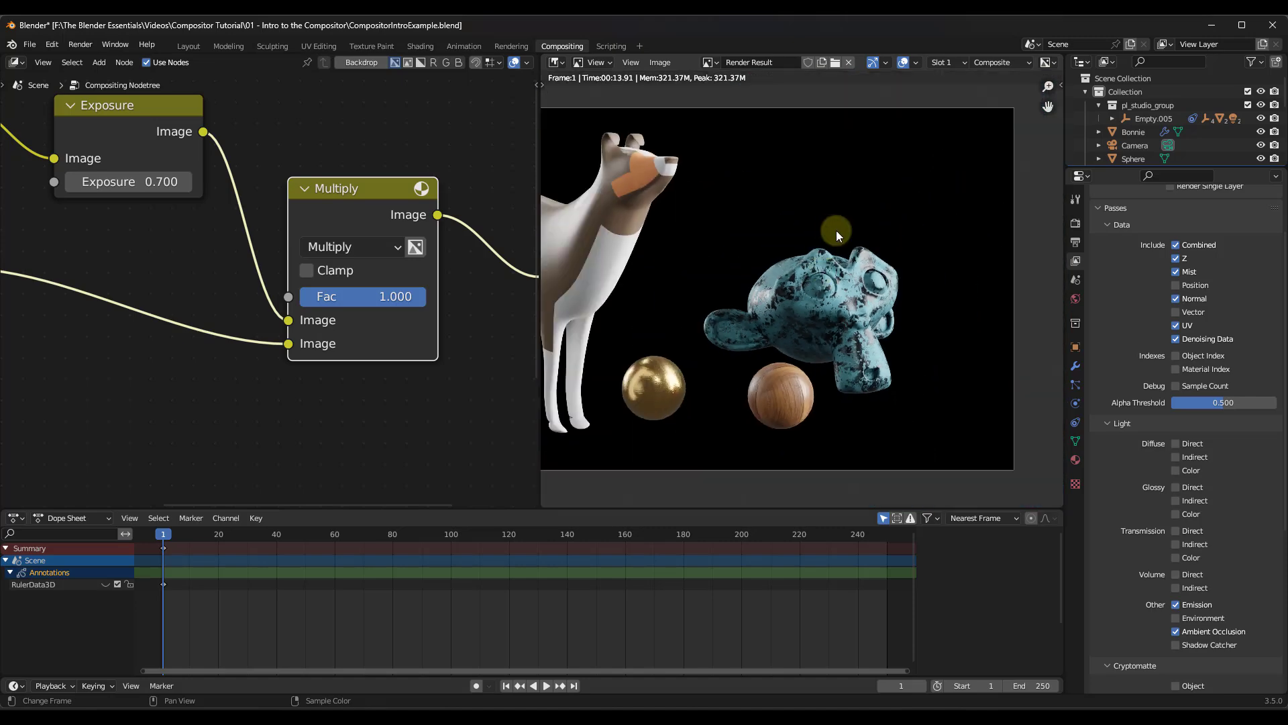
scroll(883, 269, "left", 2, "ctrl")
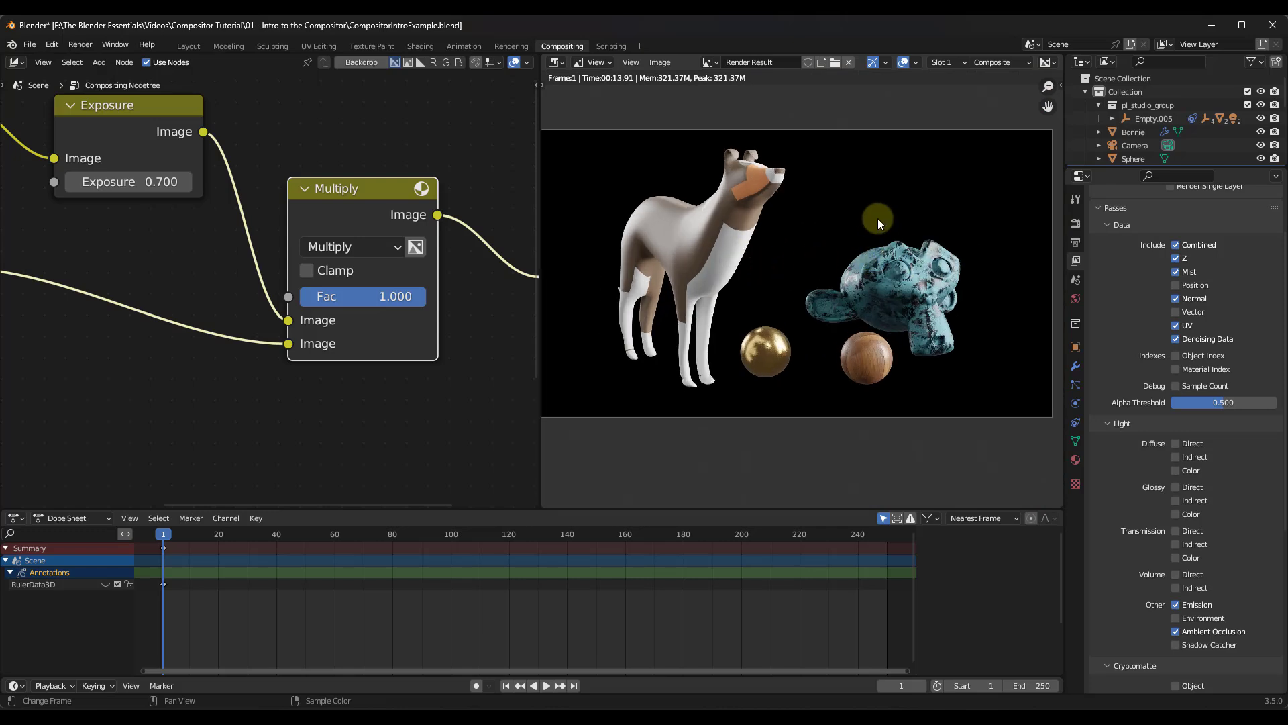
scroll(909, 275, "up", 2)
scroll(840, 247, "down", 2)
scroll(874, 200, "up", 1)
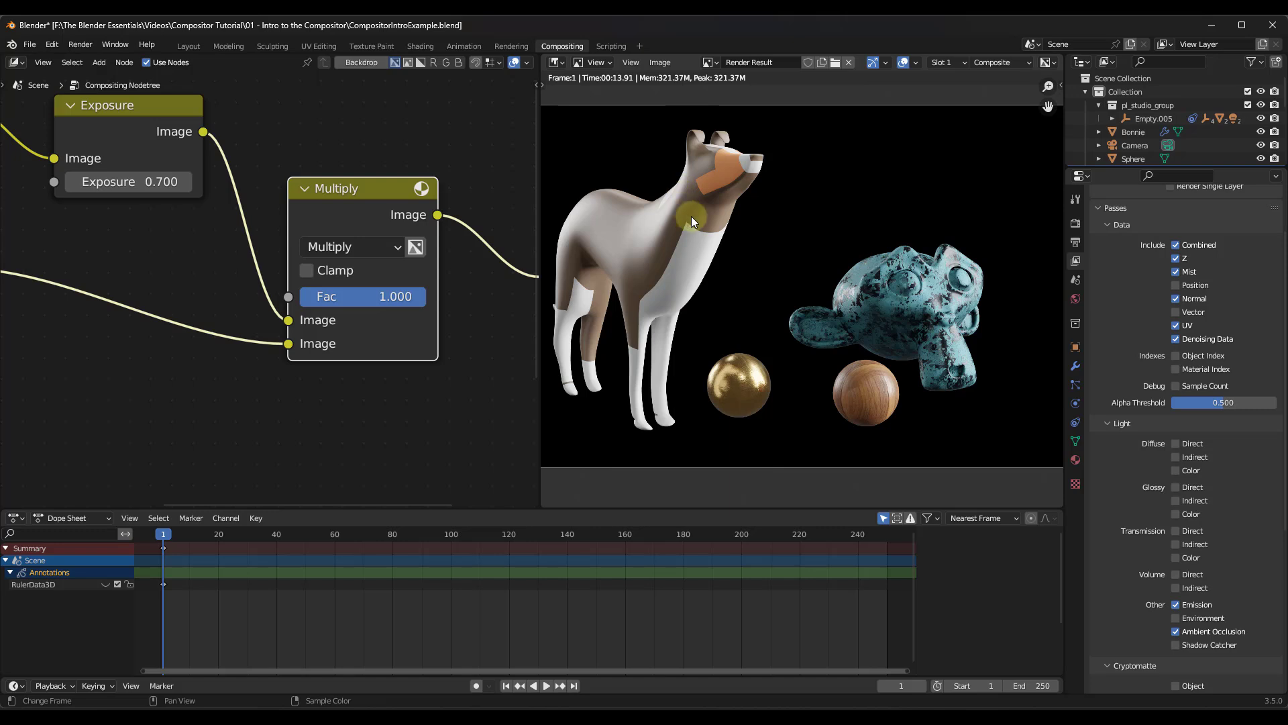
middle_click_drag(689, 214, 705, 221)
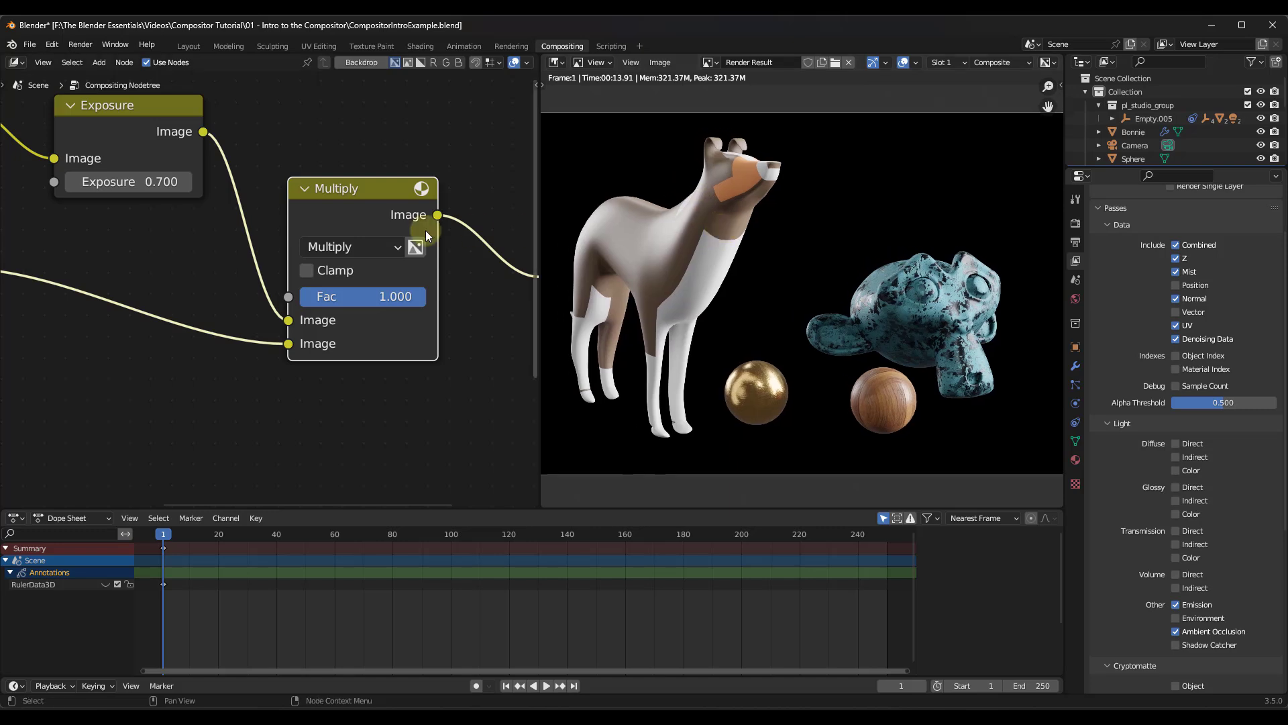
- Try an Exposure value of 0.800 and return it to 0.700
left_click(186, 182)
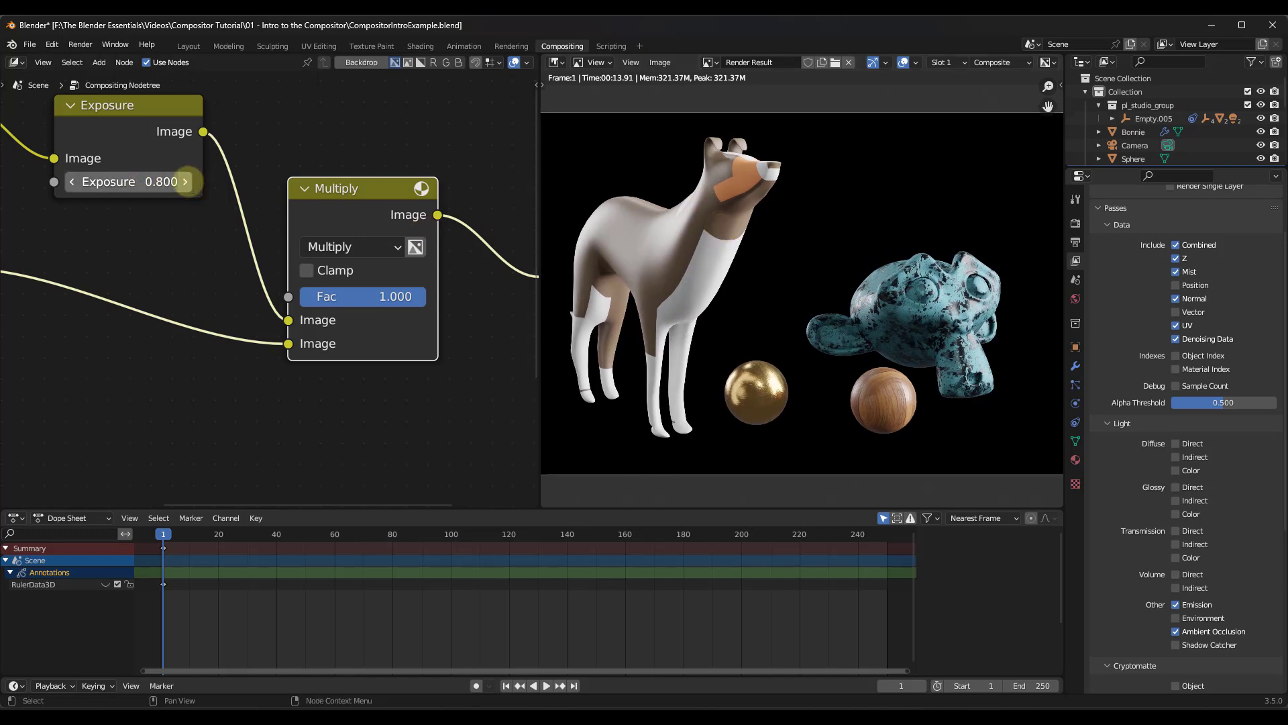
left_click(70, 185)
left_click_drag(139, 181, 775, 354)
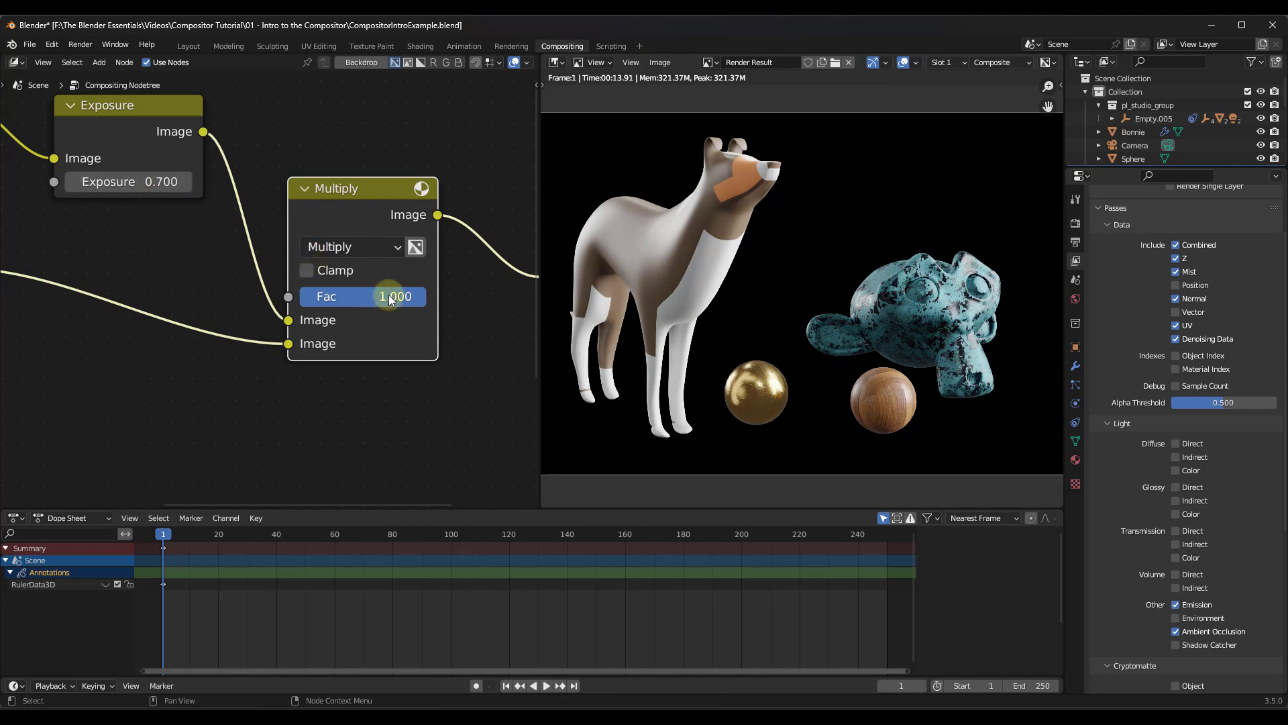
- Move the Composite node farther right in the node tree to open up space after the Multiply node
scroll(388, 295, "down", 3)
left_click(367, 284)
key("x")
left_click_drag(175, 336, 517, 348)
scroll(178, 327, "up", 1)
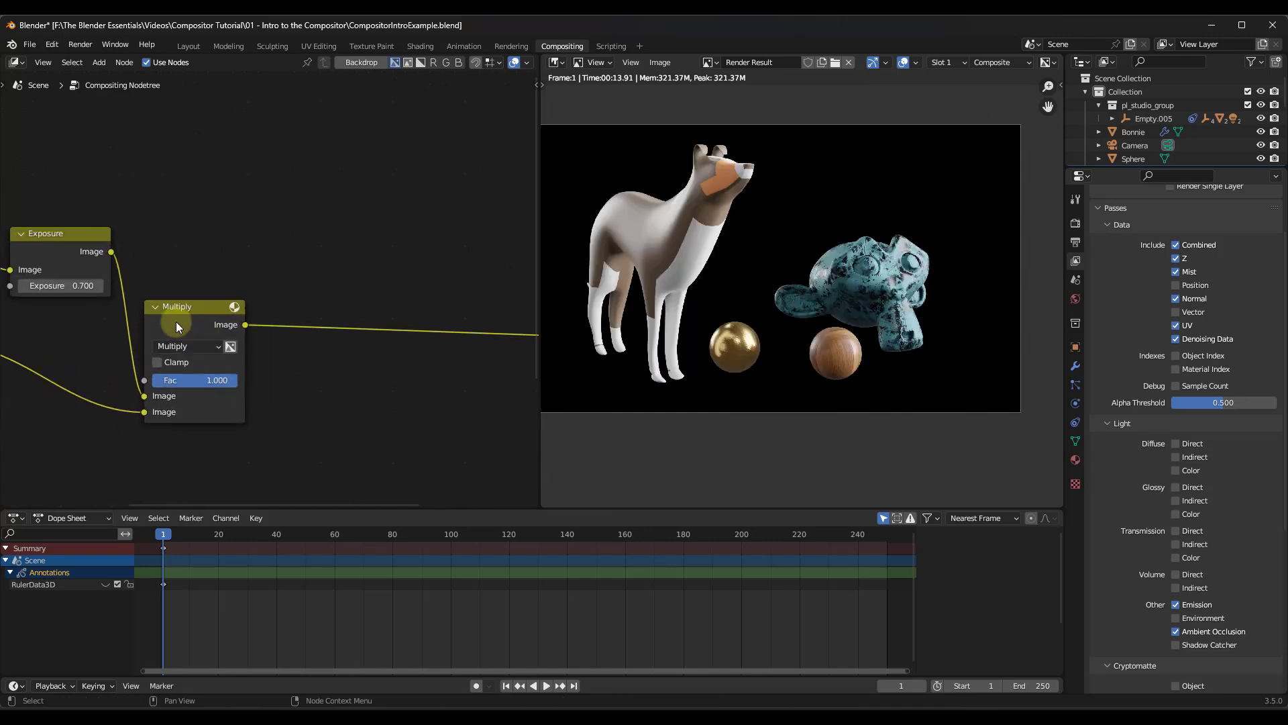
- Delete the Multiply node and connect the Exposure node's Image output directly to the Composite node's Image input
left_click_drag(178, 327, 278, 326)
key("x")
scroll(384, 327, "down", 2)
scroll(303, 309, "down", 1)
left_click_drag(218, 282, 506, 328)
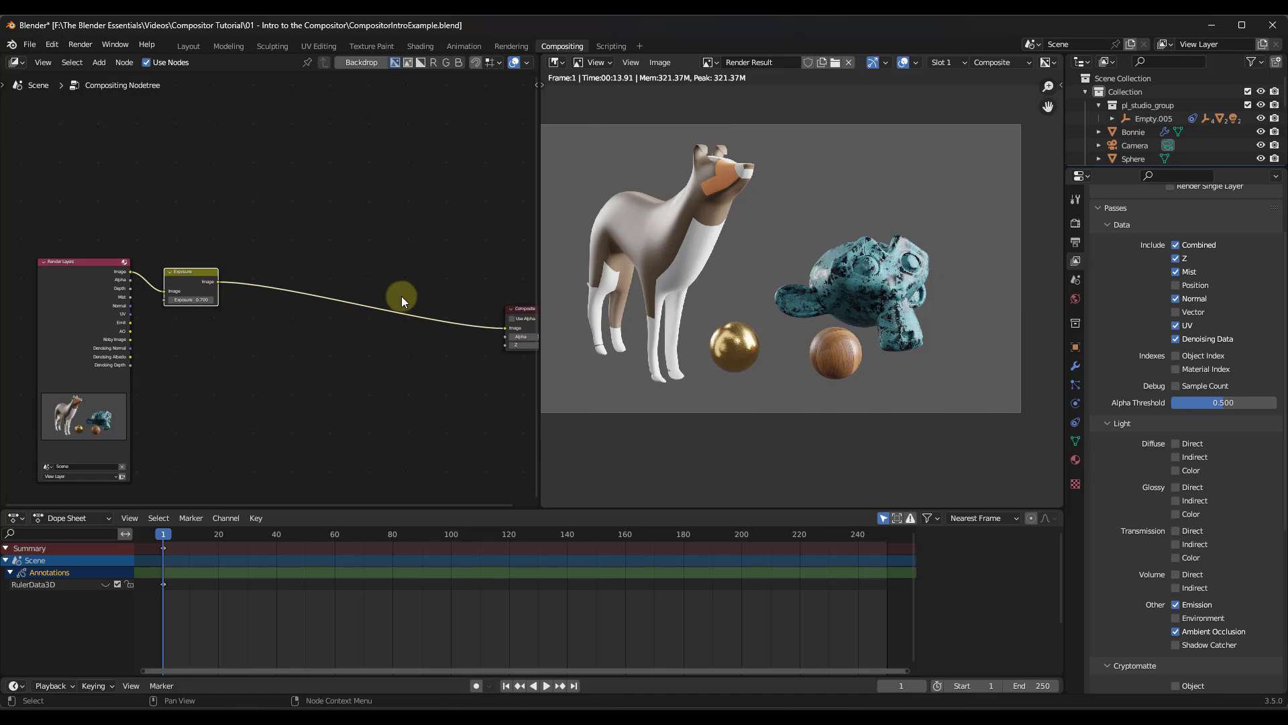
- Add a Color Balance node on the link between the Exposure and Composite nodes
scroll(152, 275, "up", 4)
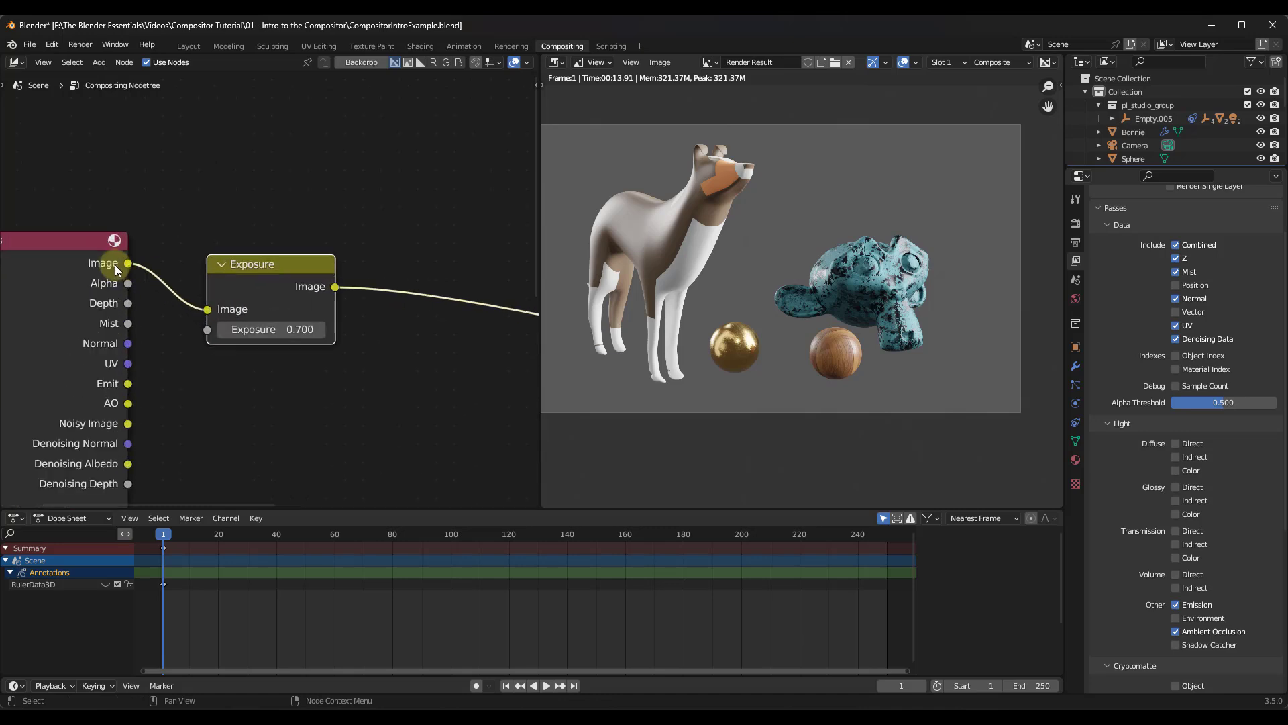
scroll(224, 288, "down", 3)
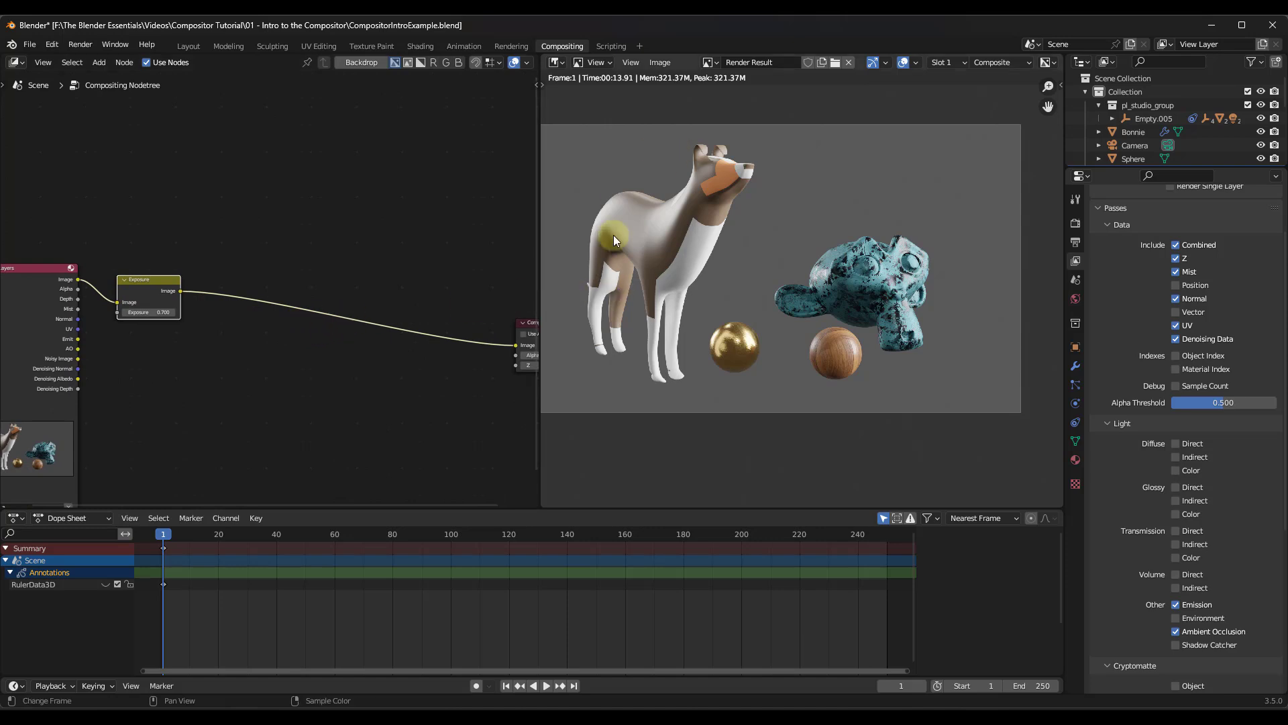
scroll(665, 218, "up", 1)
mouse_move(668, 216)
middle_mouse_down()
mouse_move(690, 224)
mouse_move(670, 240)
middle_mouse_up()
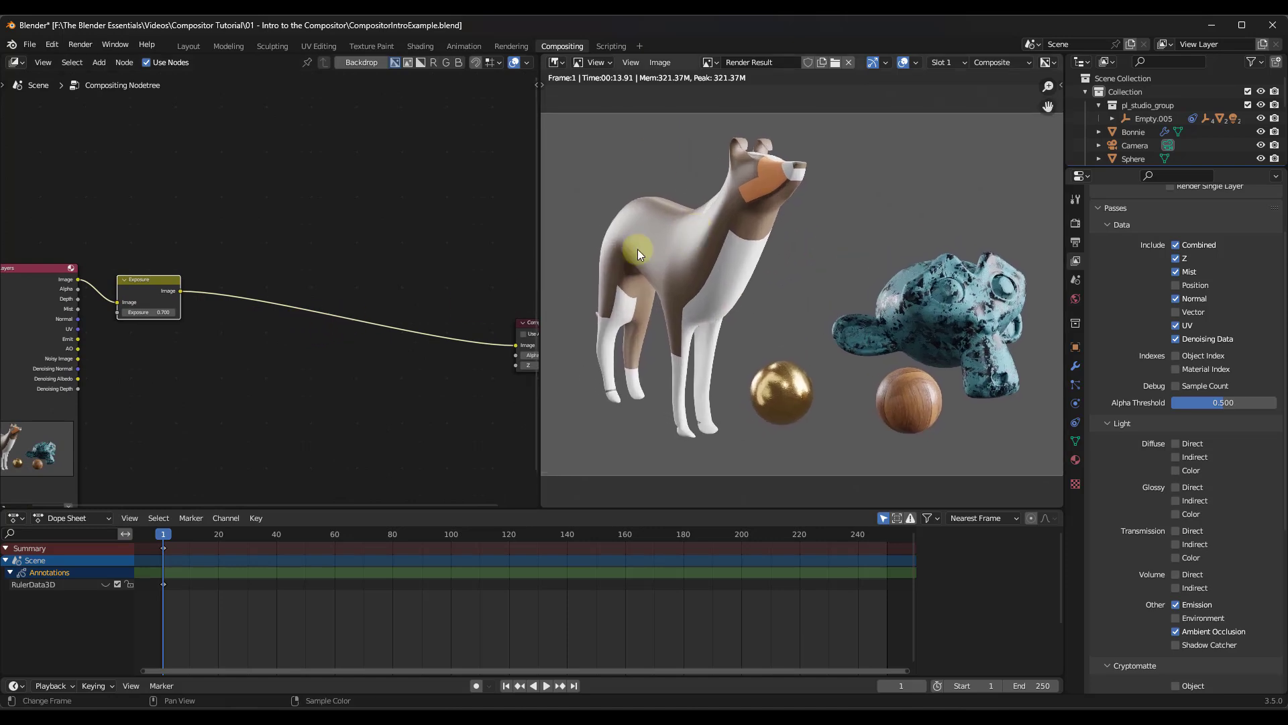
key("shift+a")
mouse_move(304, 323)
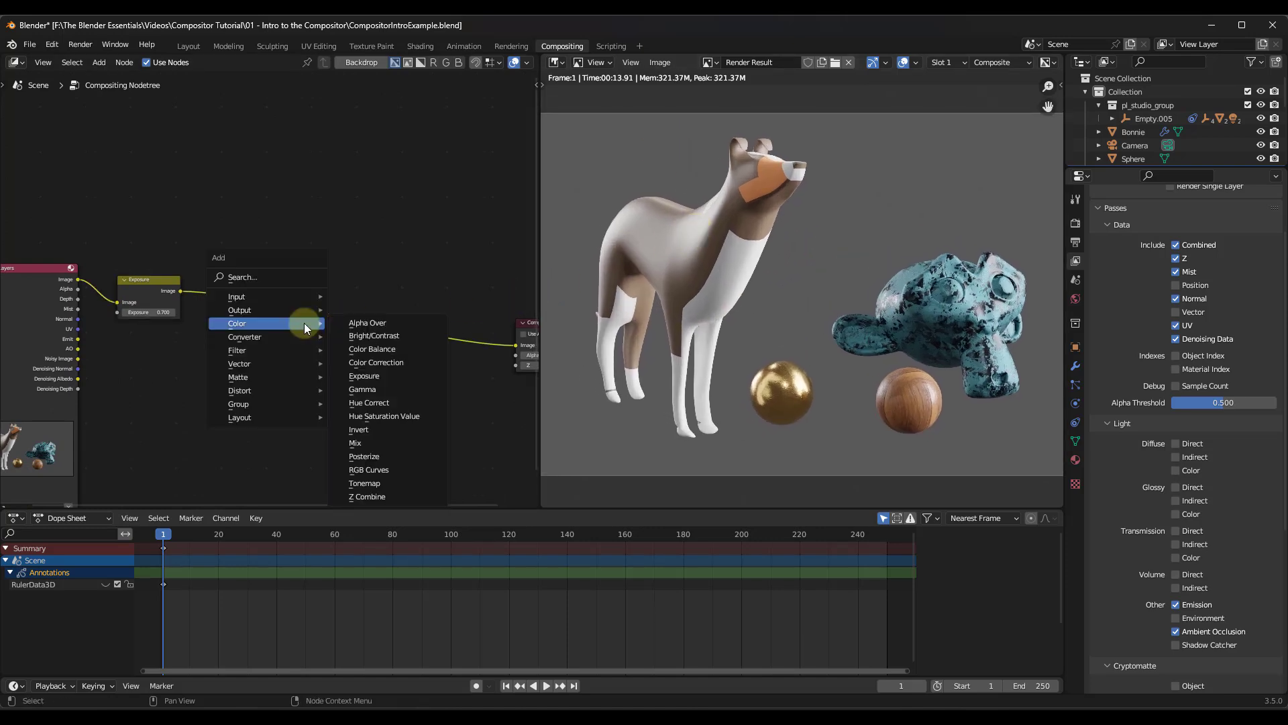
left_click(389, 352)
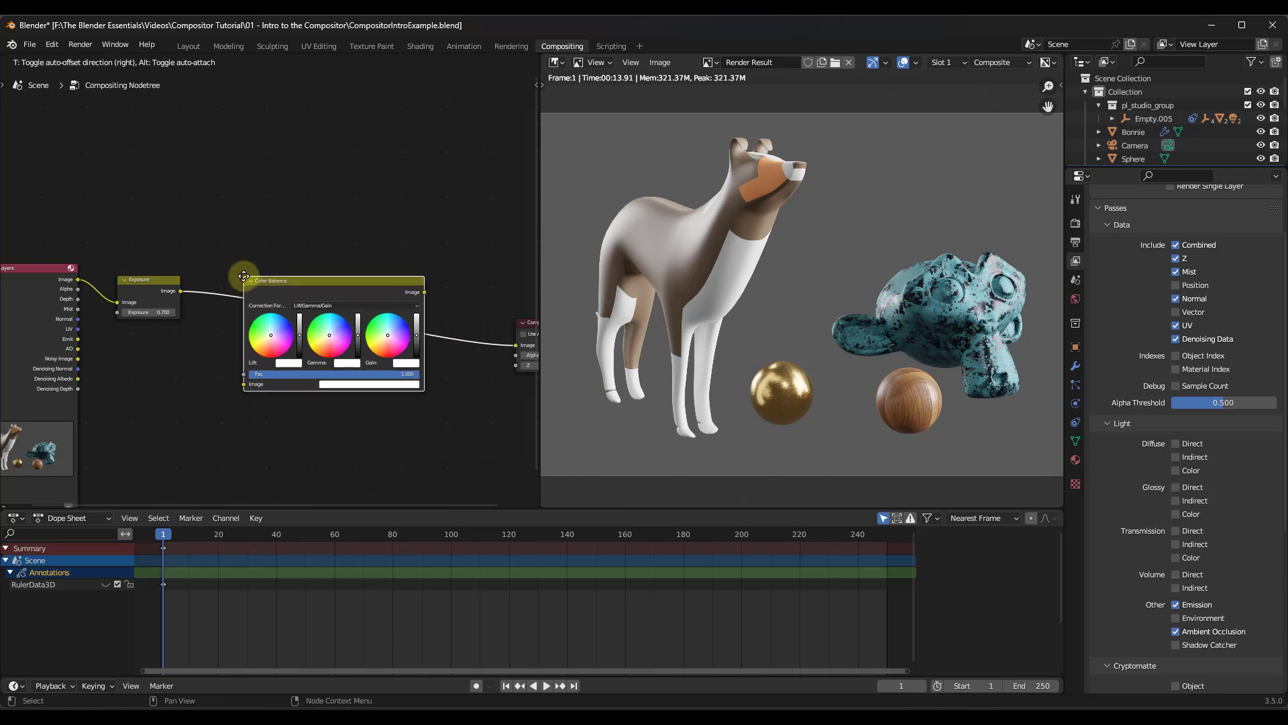
left_click(244, 276)
- Shift the Color Balance node's Lift color slightly toward a warm yellow
middle_click_drag(275, 336, 336, 327, "ctrl")
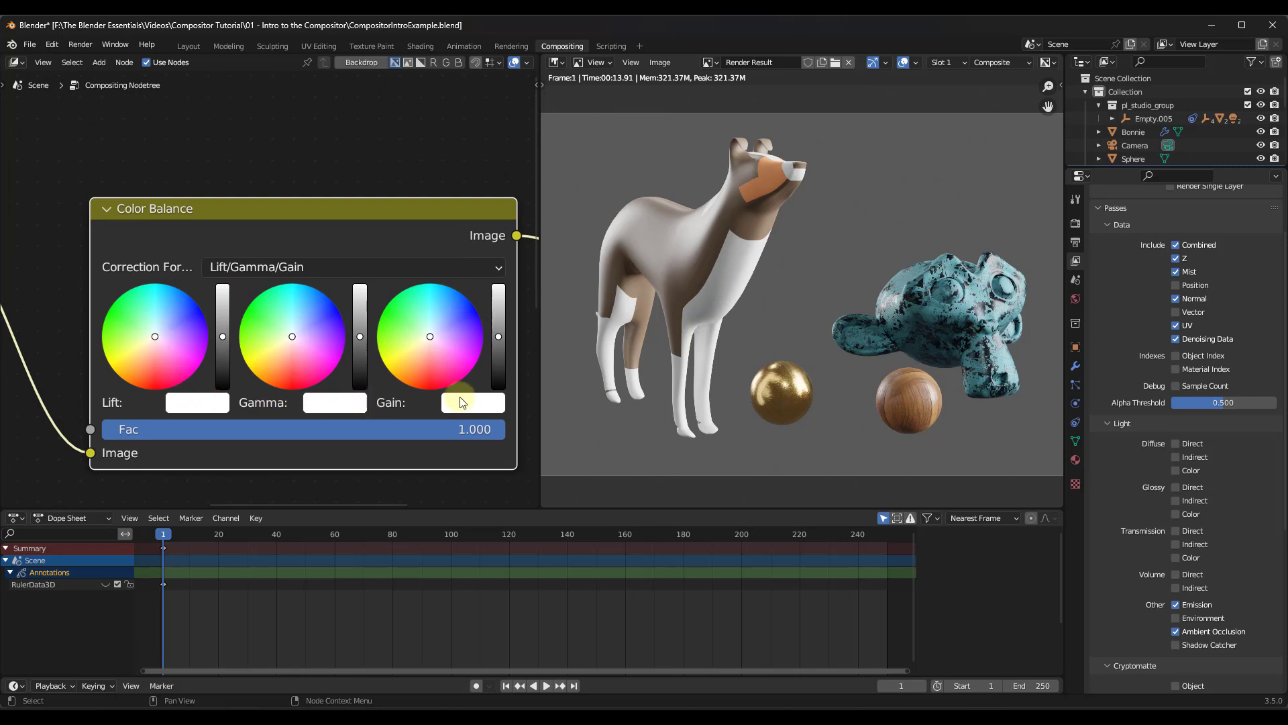
mouse_move(157, 332)
left_mouse_down()
mouse_move(136, 320)
mouse_move(143, 342)
left_mouse_up()
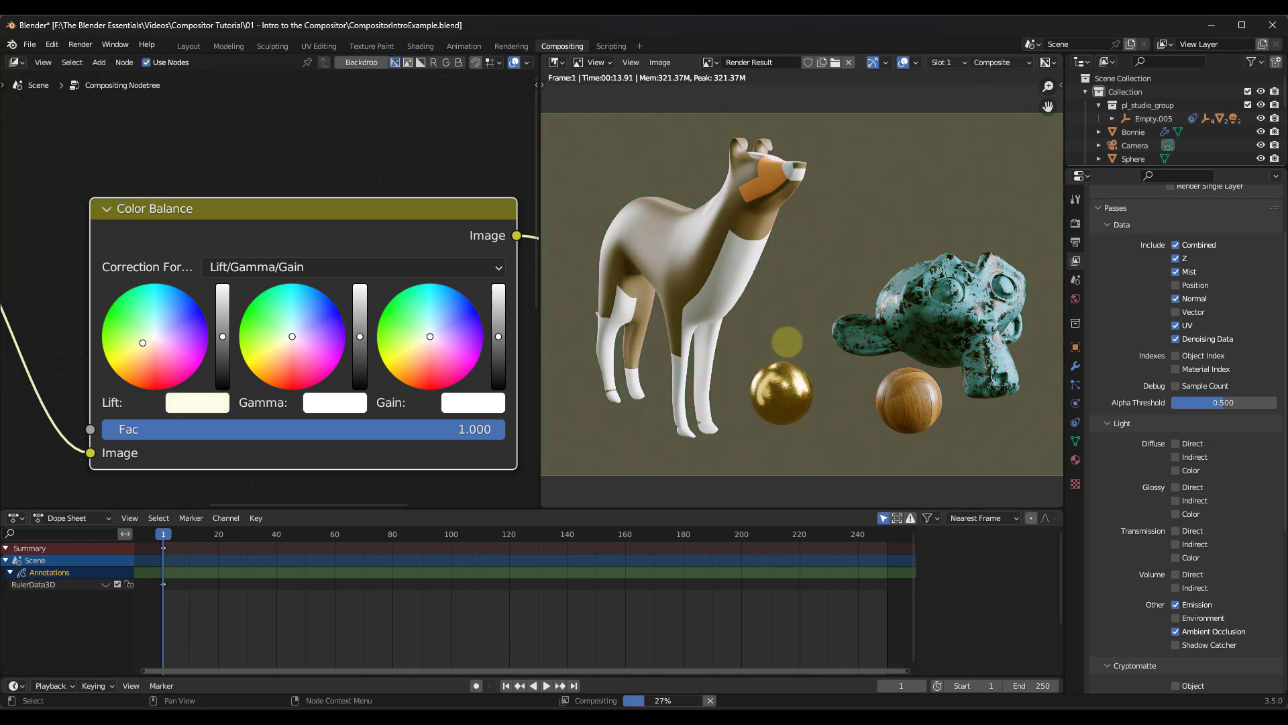
- Try a pale violet Gamma color on the Color Balance node and return its Lift and Gamma colors to near-neutral white
left_click_drag(302, 344, 323, 323)
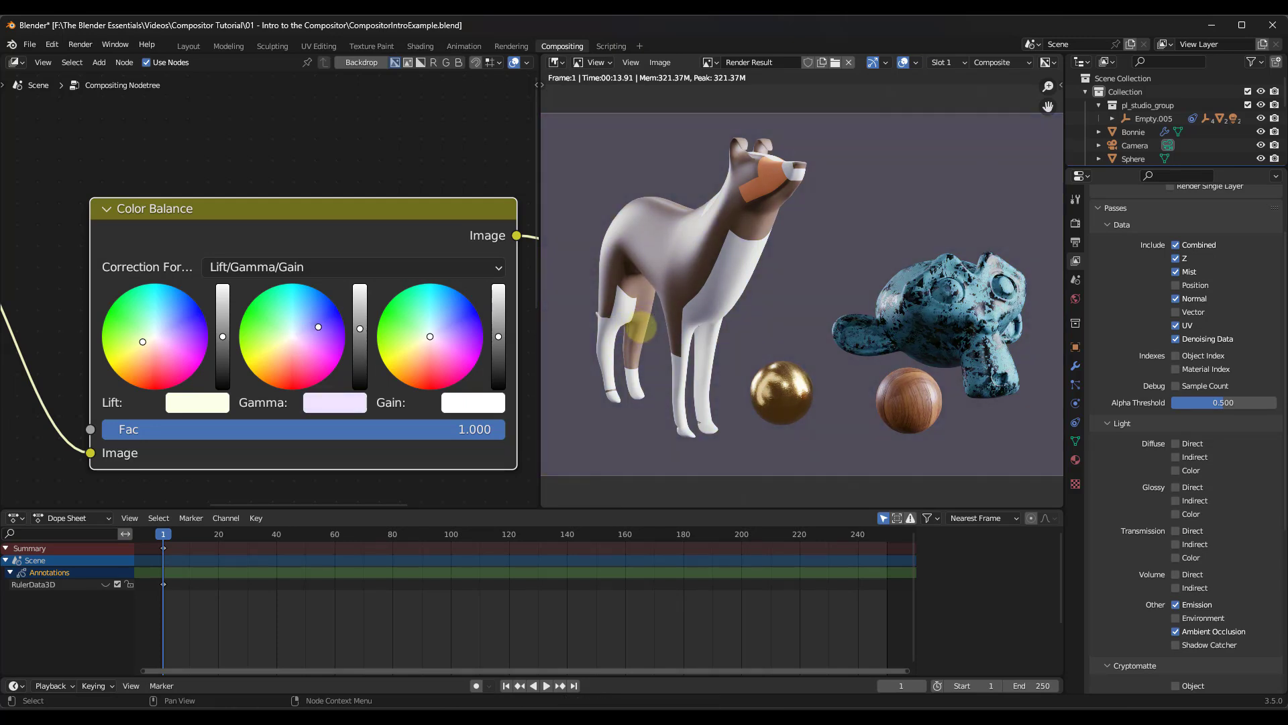
scroll(641, 327, "down", 2)
scroll(224, 232, "down", 3)
scroll(222, 271, "up", 2)
scroll(216, 268, "down", 2)
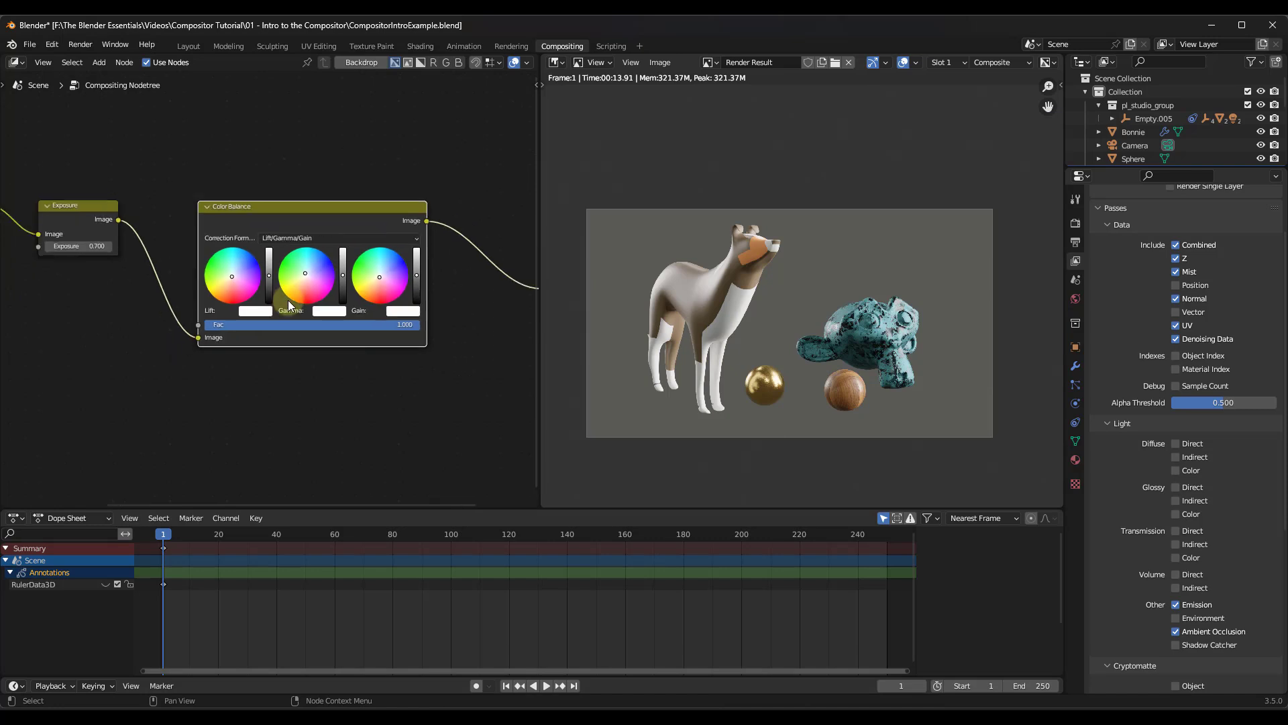
- Shift the Color Balance node's Lift color toward light blue to tint the render's dark areas
scroll(243, 288, "up", 1)
scroll(243, 287, "up", 2)
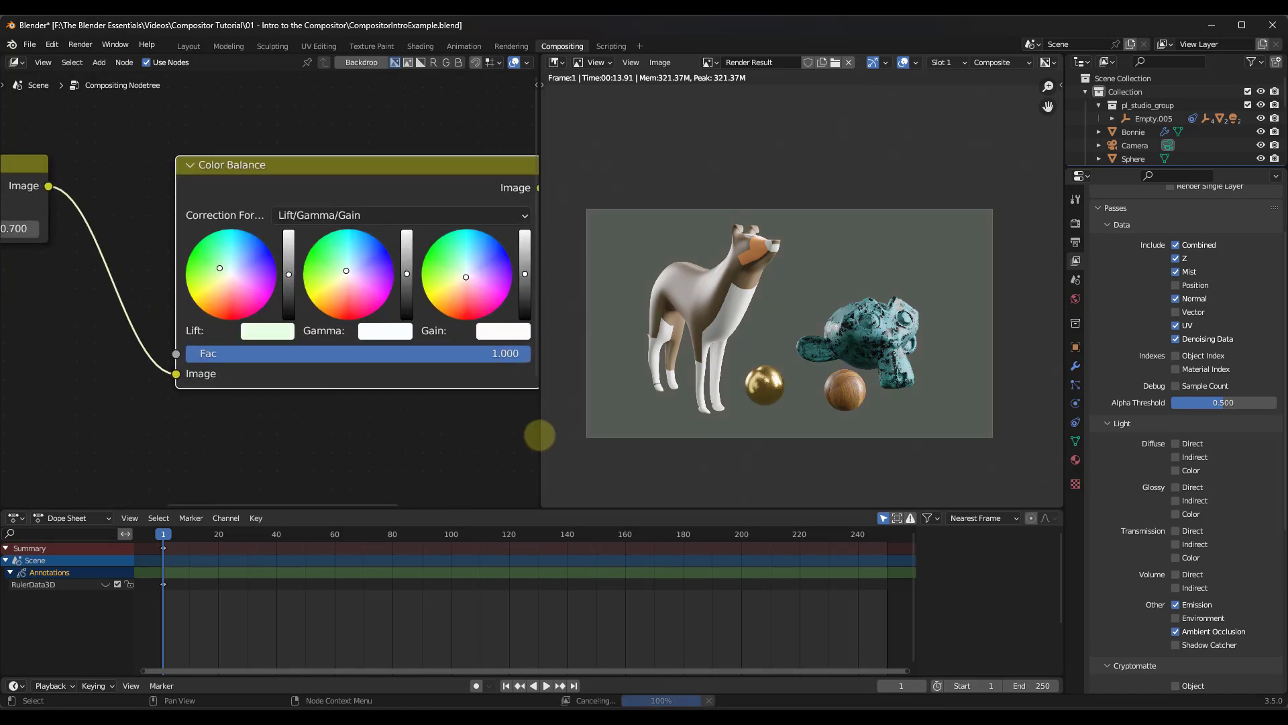
key("ctrl+z")
key("ctrl+z")
key("ctrl+z")
key("ctrl+shift+z")
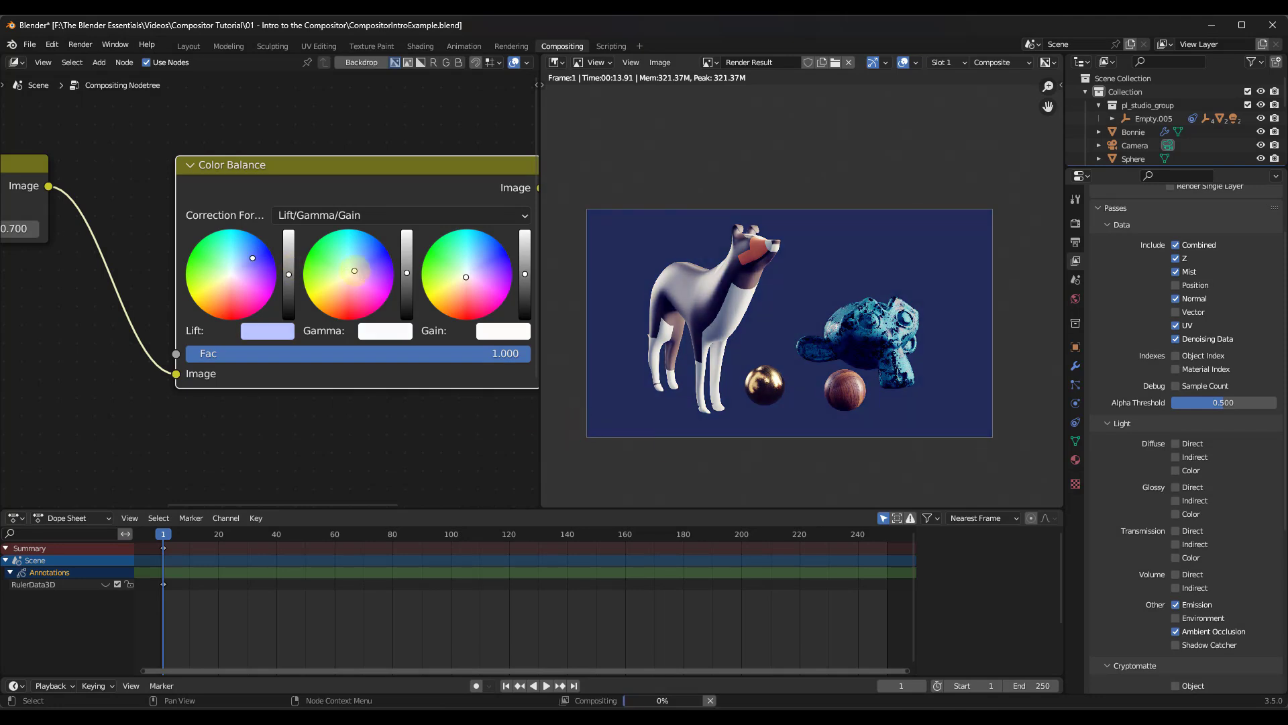
- Try a pale yellow Gamma color and a slight Gain color shift on the Color Balance node
key("ctrl+shift+z")
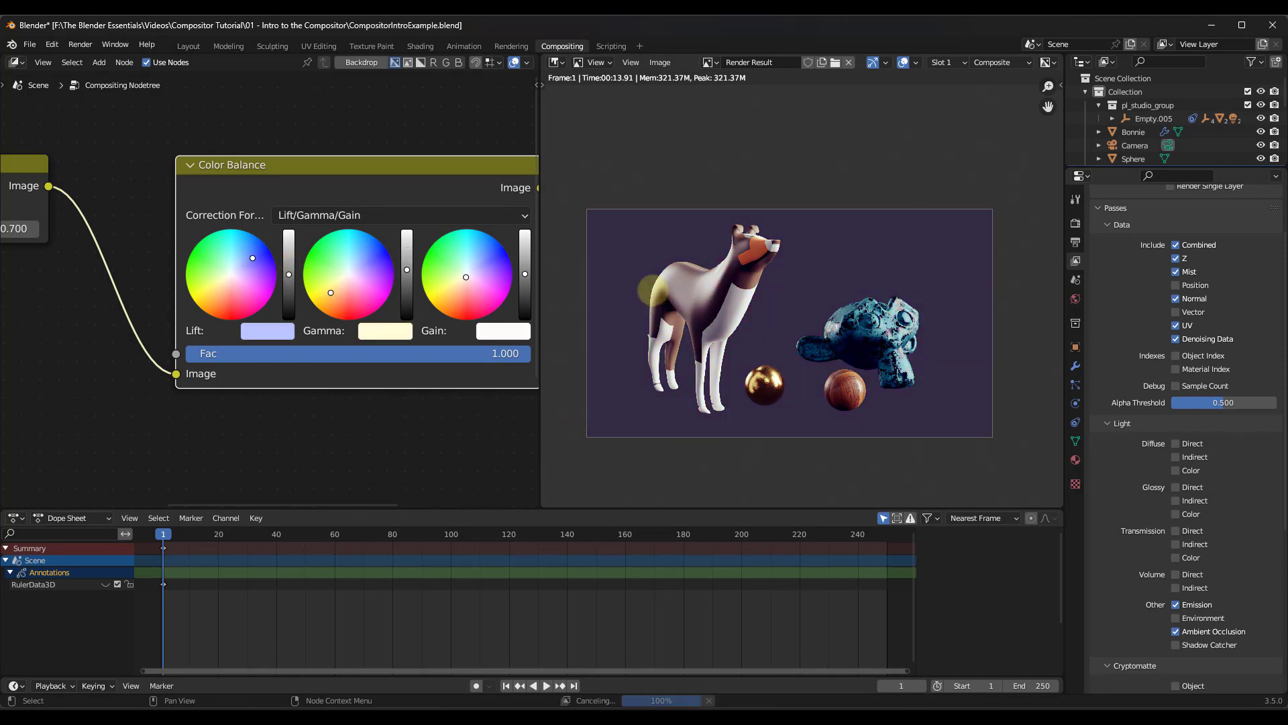
key("ctrl+z")
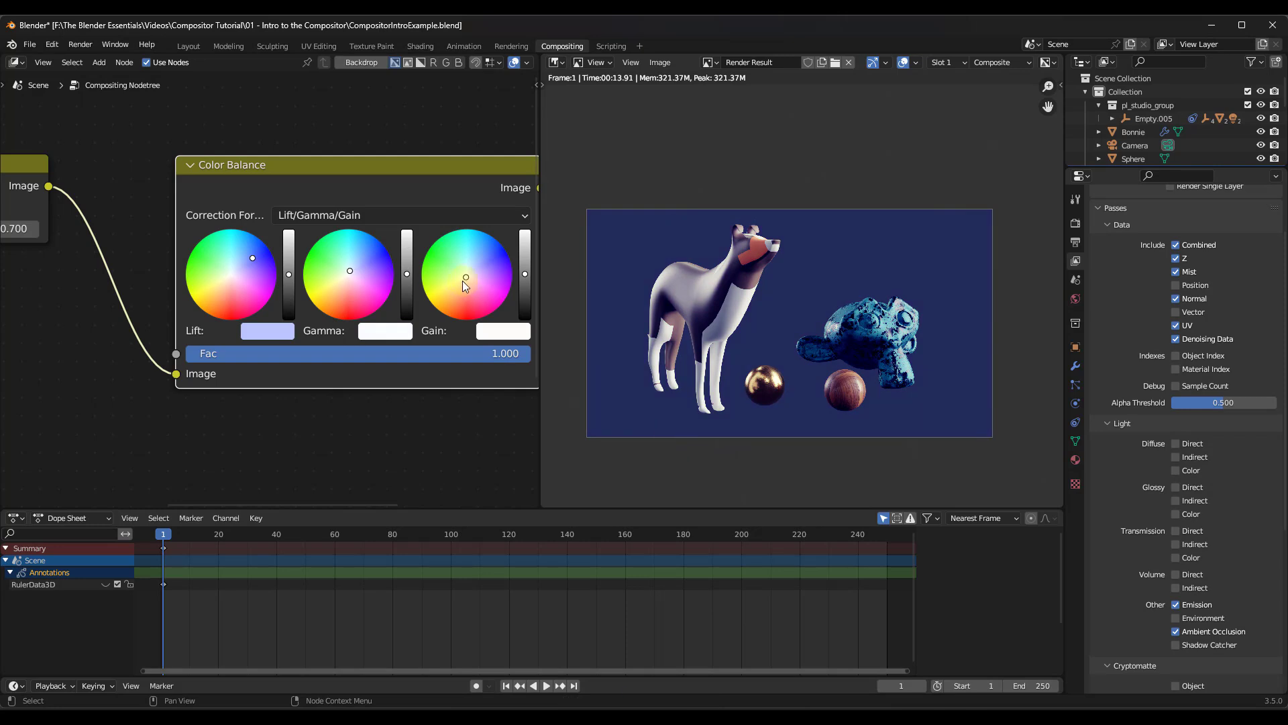
key("ctrl+z")
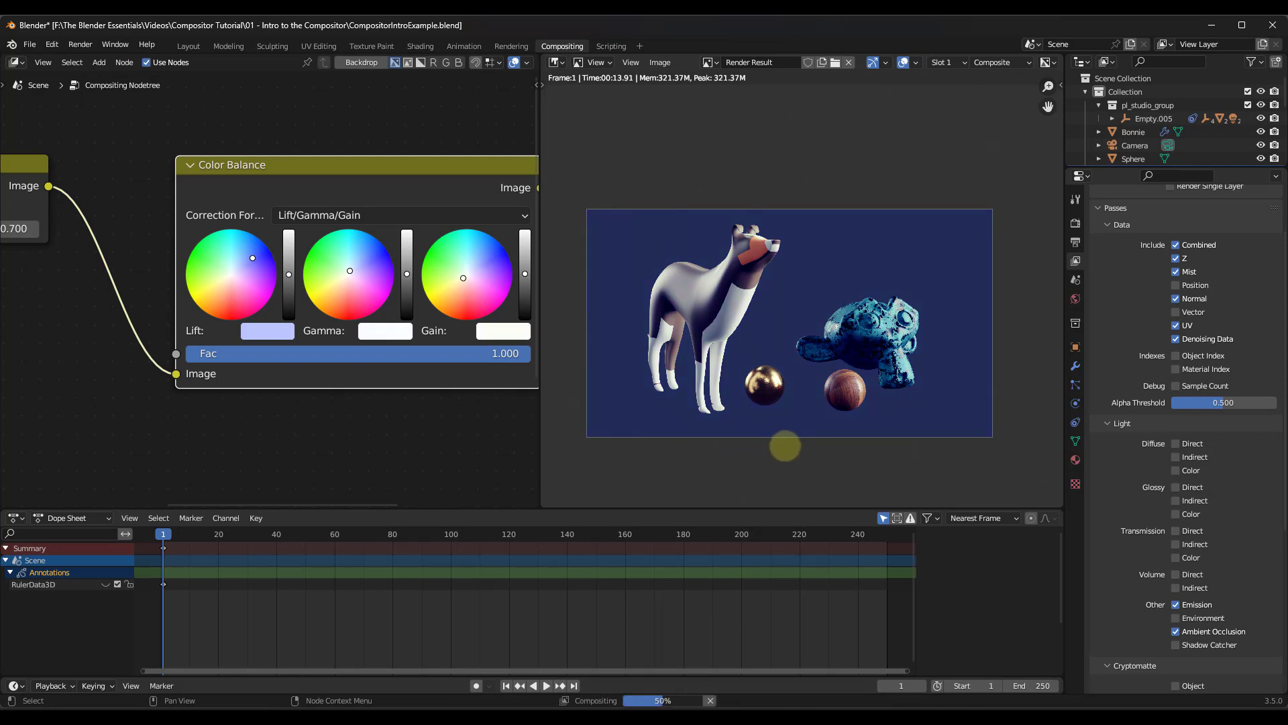
scroll(815, 321, "up", 2)
scroll(815, 322, "down", 1)
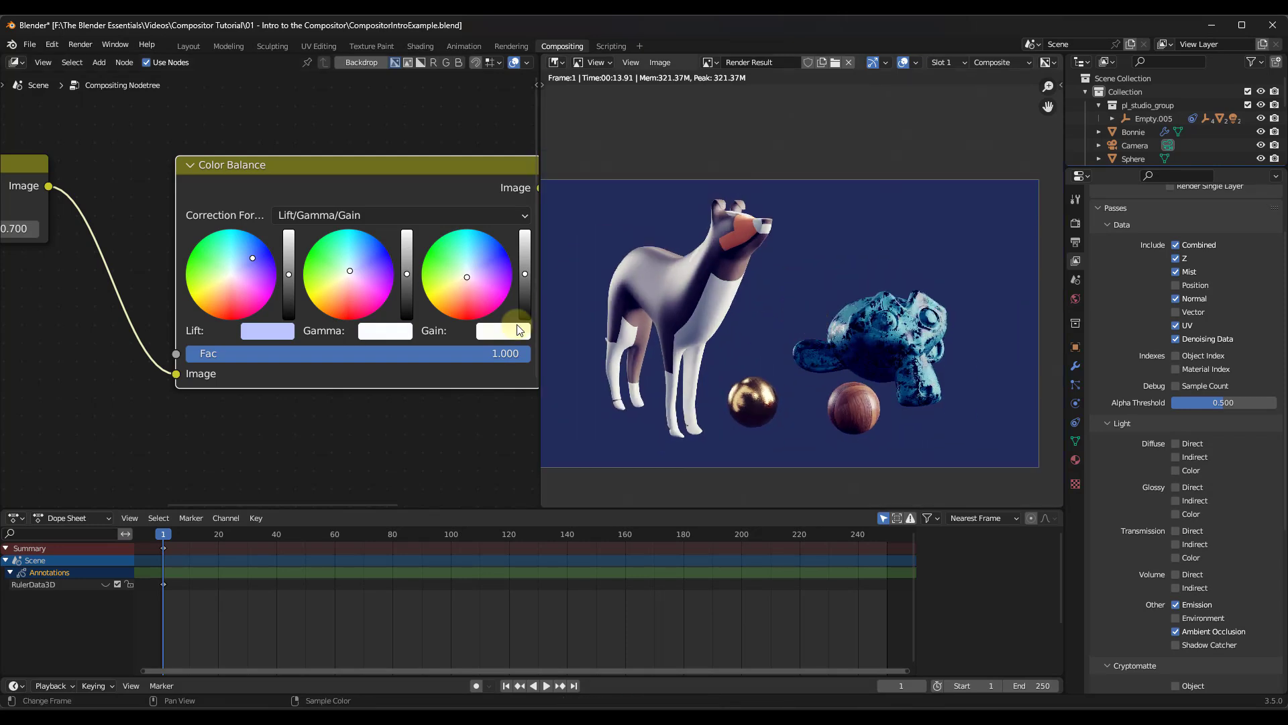
scroll(295, 254, "down", 1)
scroll(295, 254, "down", 3)
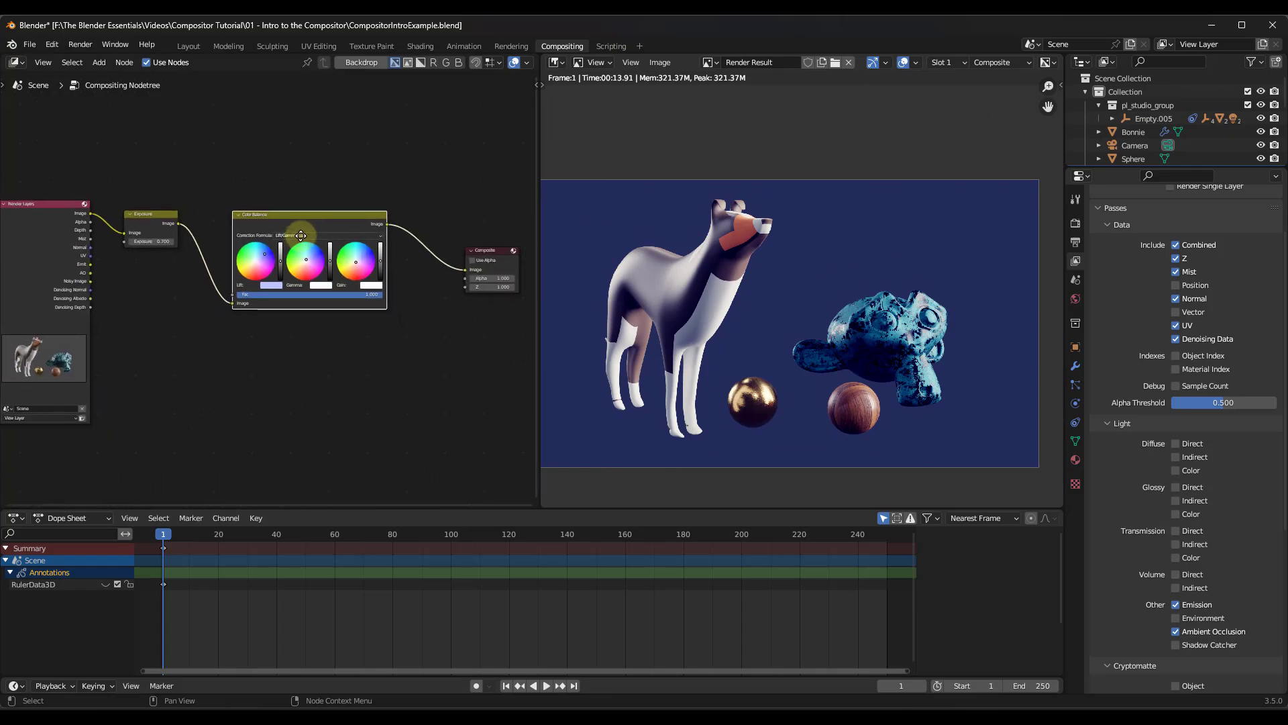